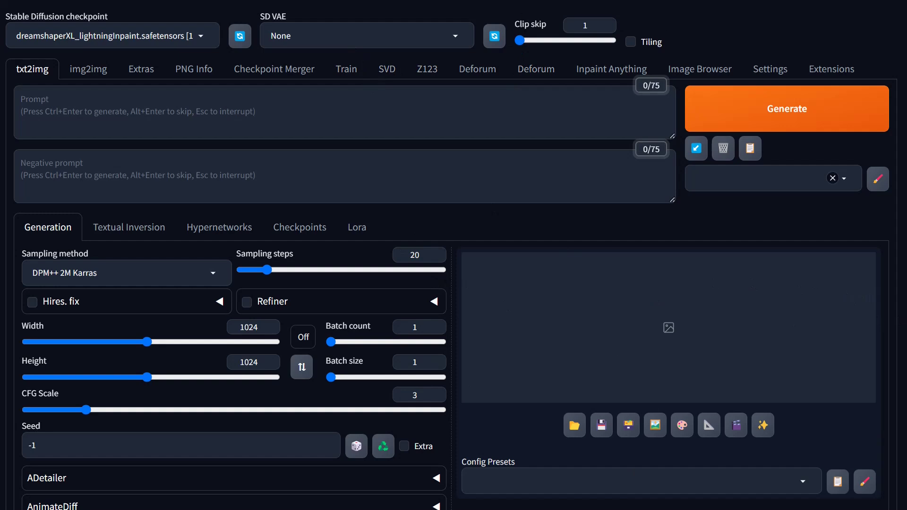
# Switch to Civitai and review the Juggernaut XL inpainting model page from the inpainting search results.
pyautogui.click(724, 1)
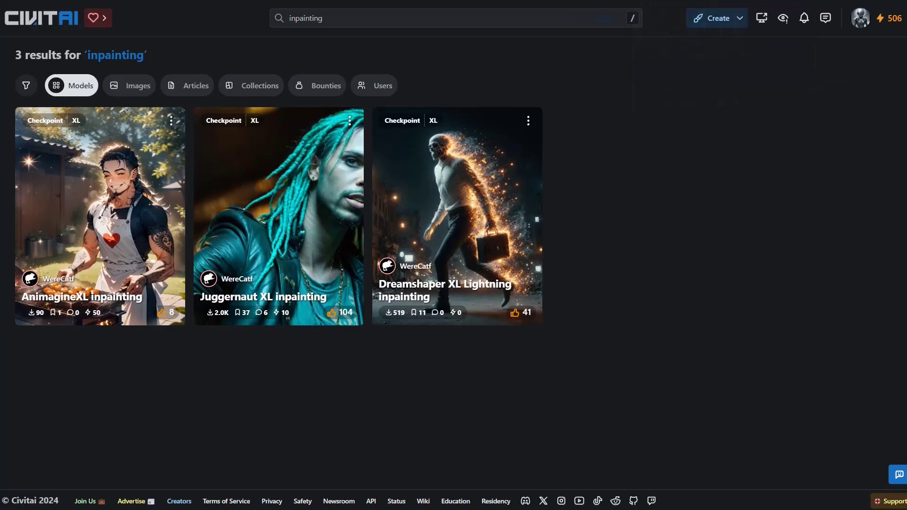
pyautogui.click(313, 305)
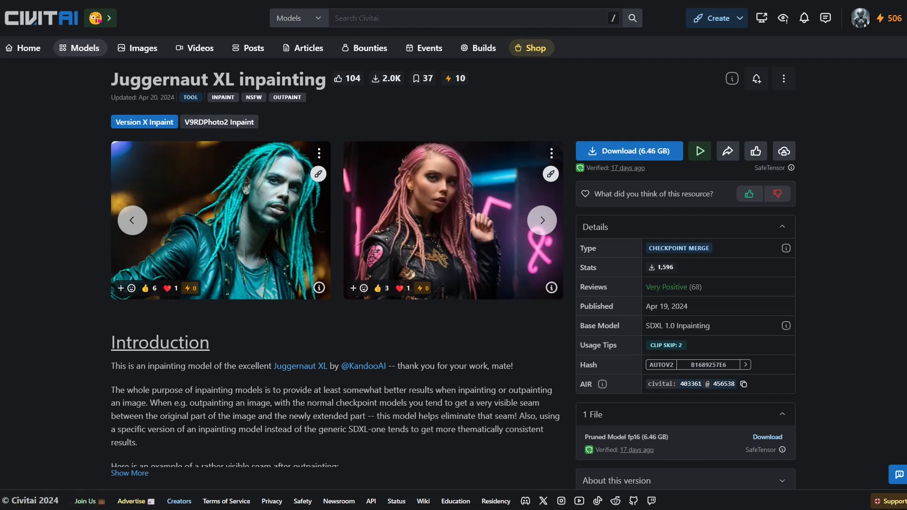
pyautogui.hotkey('alt', 'Left')
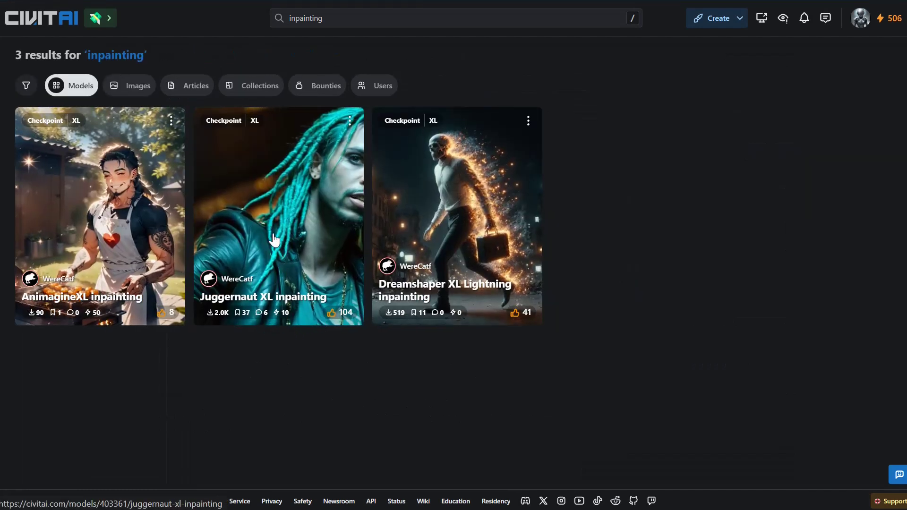
pyautogui.click(274, 240)
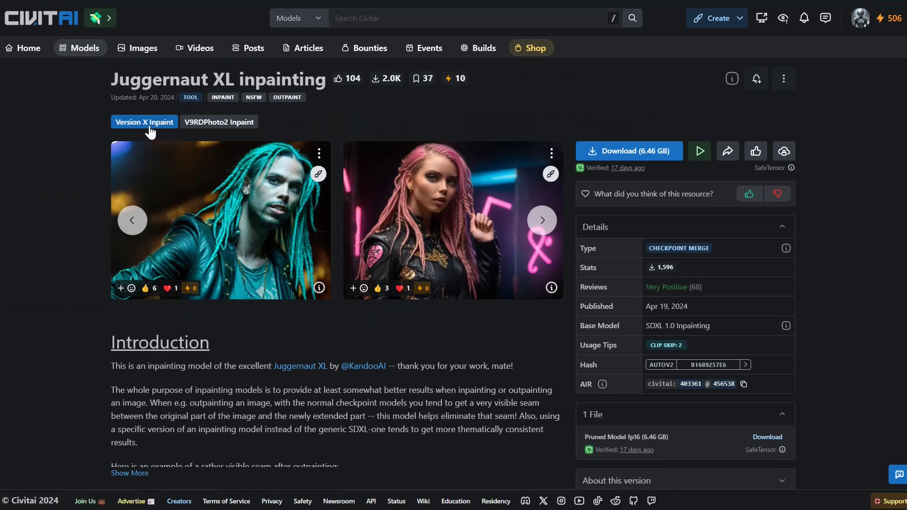
pyautogui.hotkey('alt', 'Left')
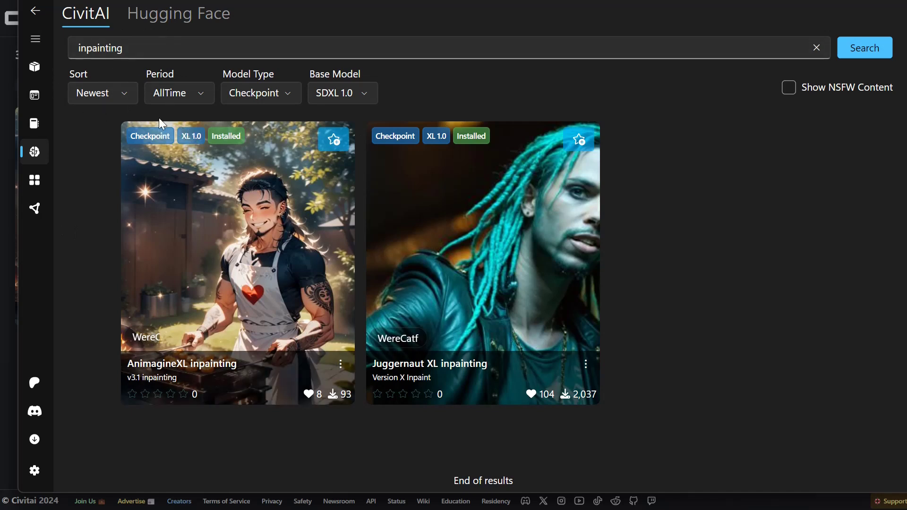
# View the installed packages in the package manager, and return to the Stable Diffusion WebUI.
pyautogui.click(37, 65)
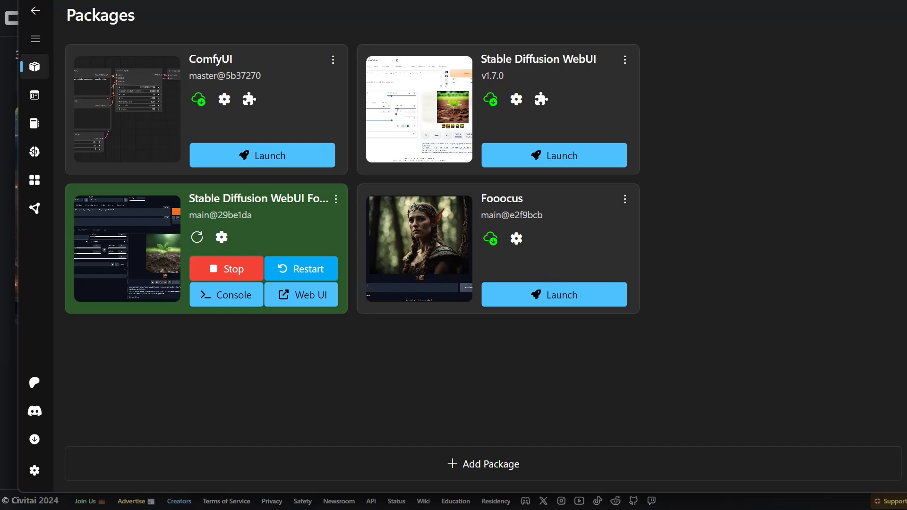
pyautogui.hotkey('alt', 'Tab')
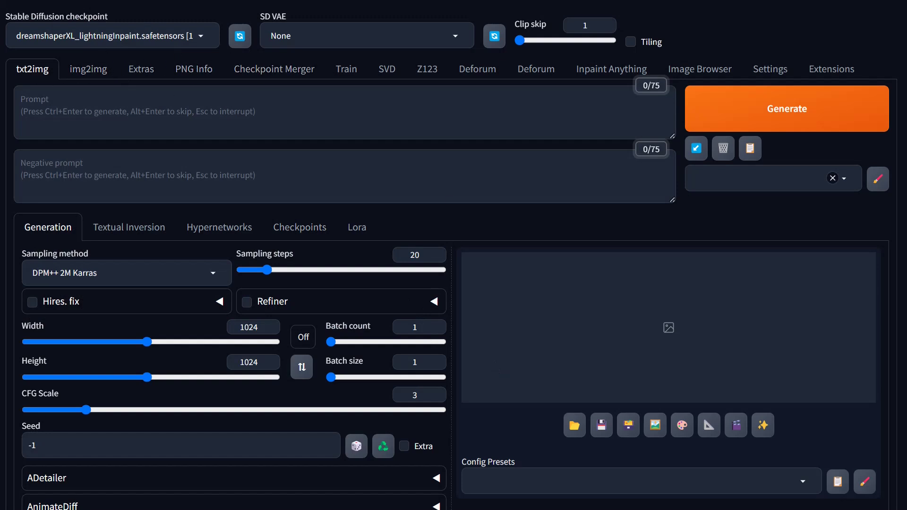
# Switch the Stable Diffusion checkpoint to RealitiesEdgeXLLIGHTNING_TURBOV7.safetensors.
pyautogui.click(152, 35)
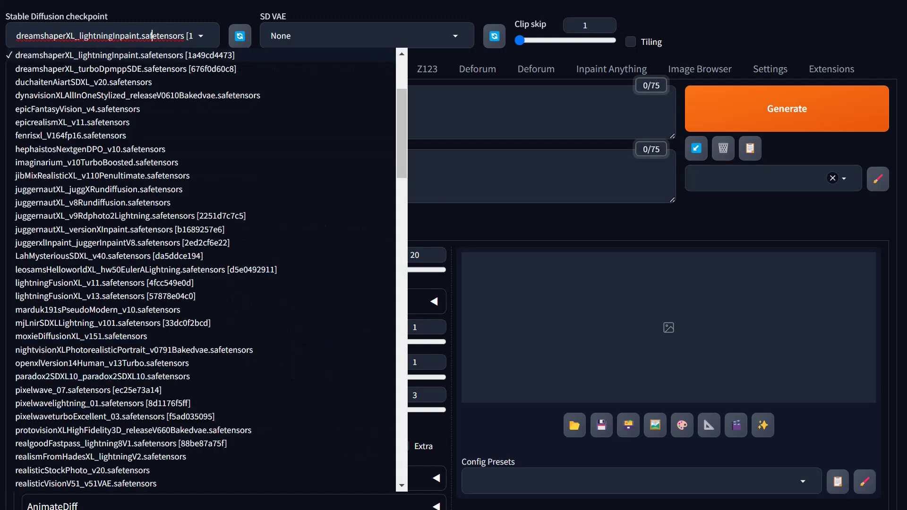
pyautogui.tripleClick(152, 35)
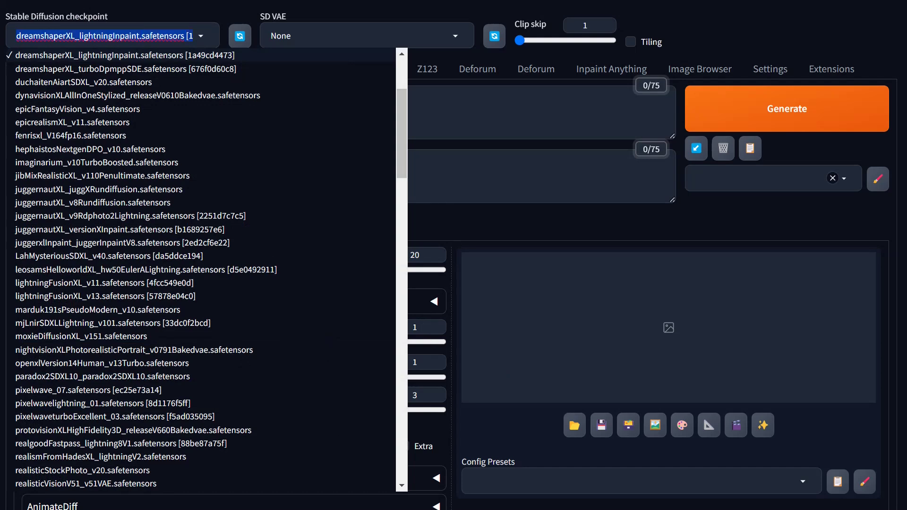
pyautogui.press('BackSpace')
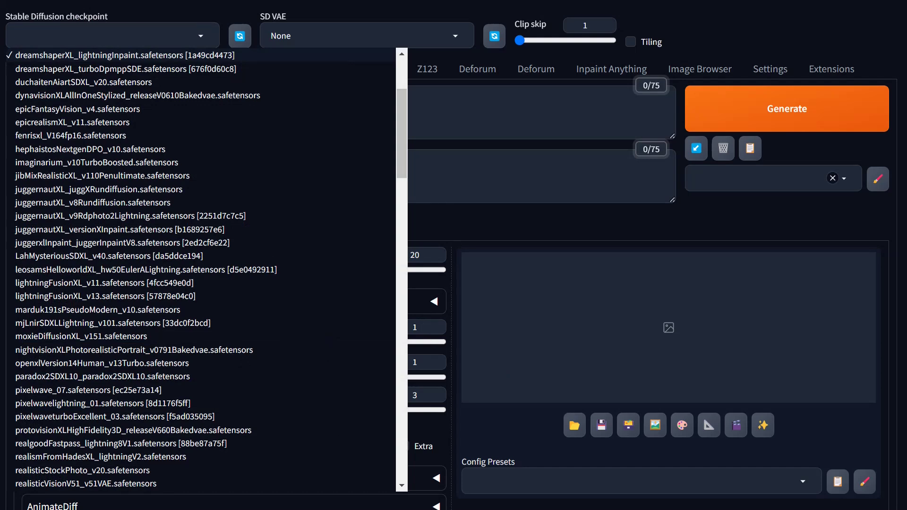
pyautogui.write('realities')
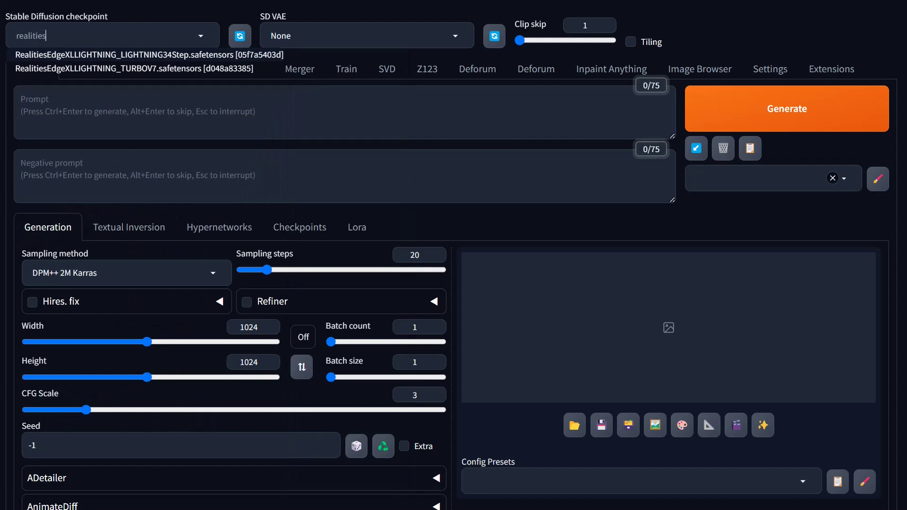
pyautogui.click(137, 69)
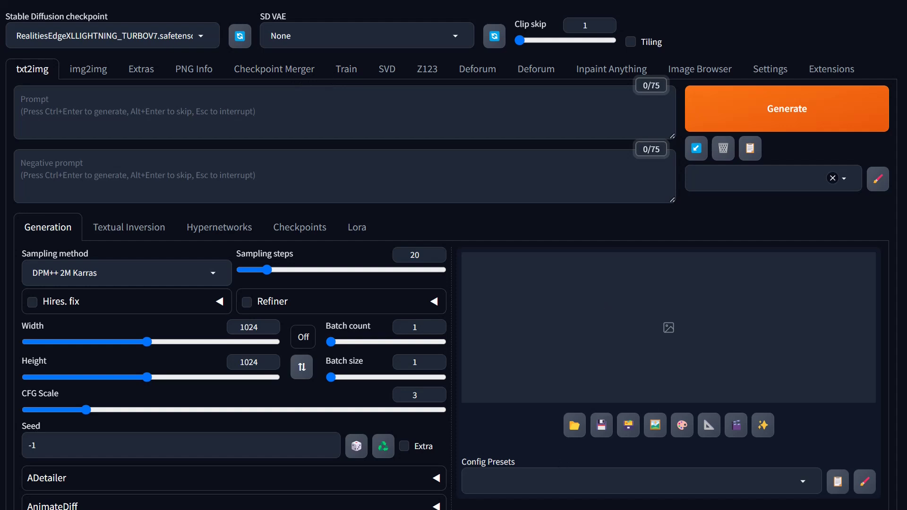
# Apply the "16:9 sdxl turbo portraits" config preset and set the sampling steps to 10.
pyautogui.click(563, 476)
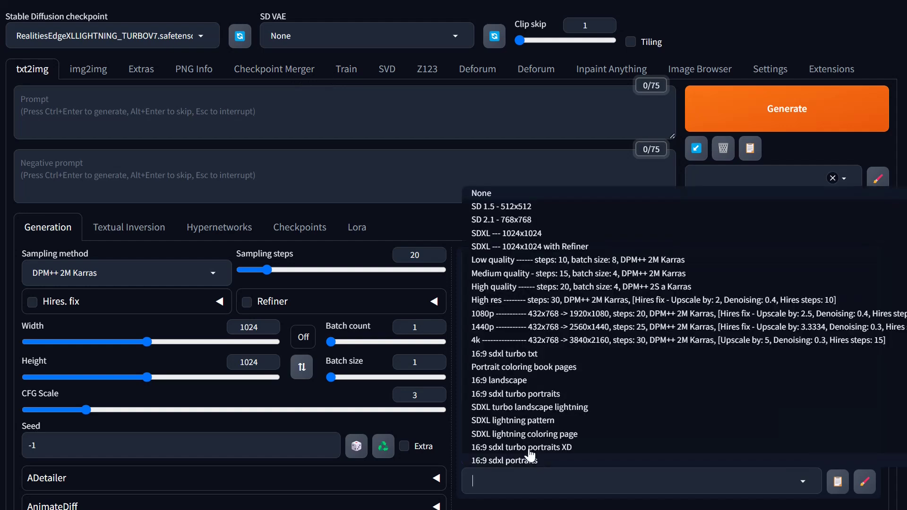
pyautogui.click(650, 391)
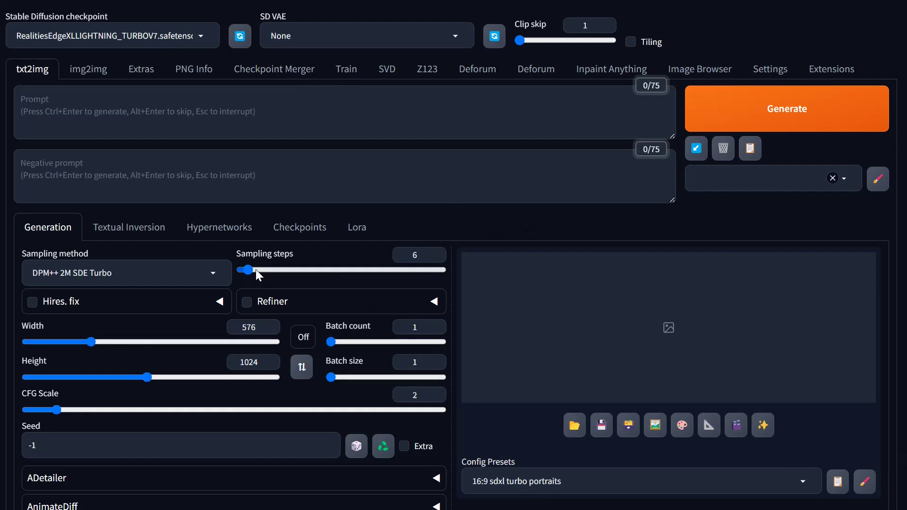
pyautogui.moveTo(251, 270); pyautogui.dragTo(254, 270)
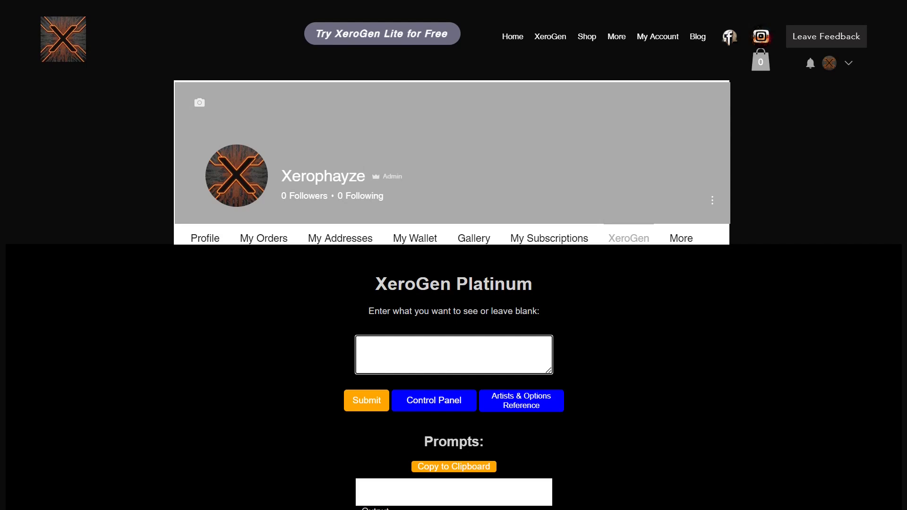
# In XeroGen Platinum, submit the request "photography of a woman sitting in a bar dressed in a cocktail dress holding a glass of wine".
pyautogui.write('photography of a woman sitting in a bar dress')
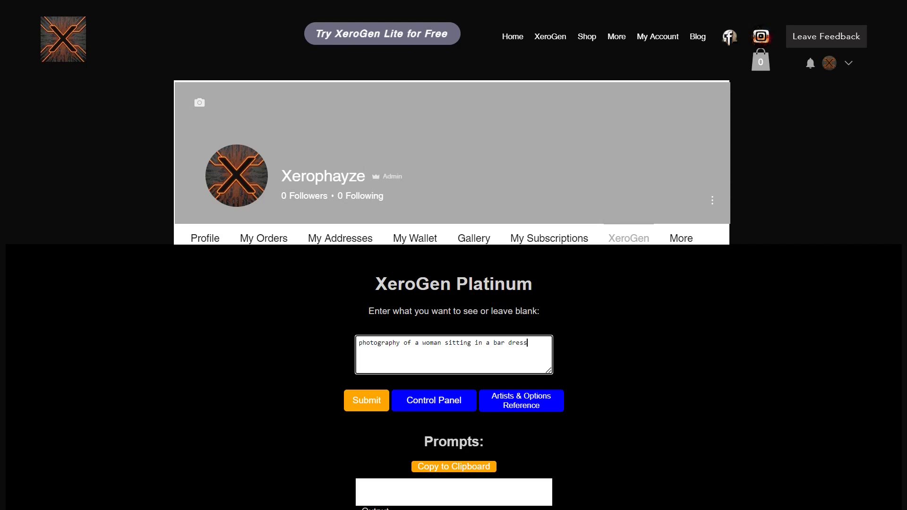
pyautogui.write('ed in a cocktail dress holding a glass of wine')
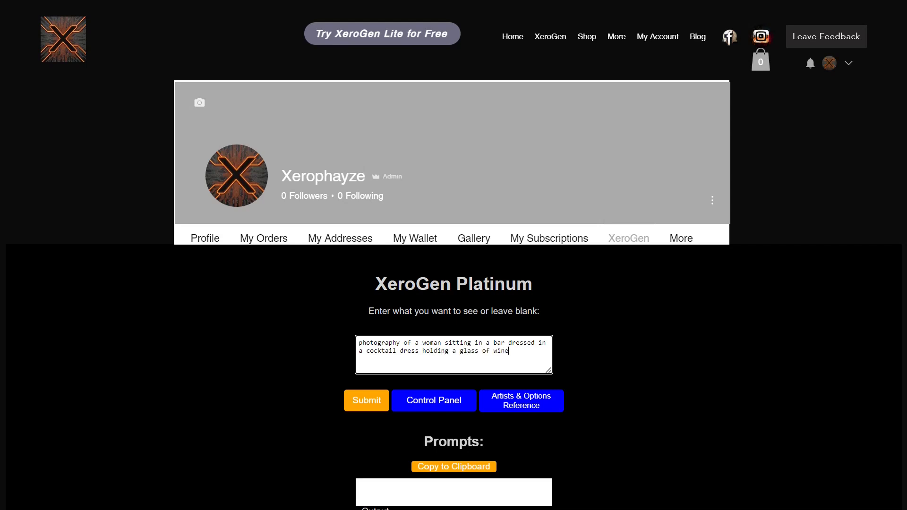
pyautogui.click(360, 406)
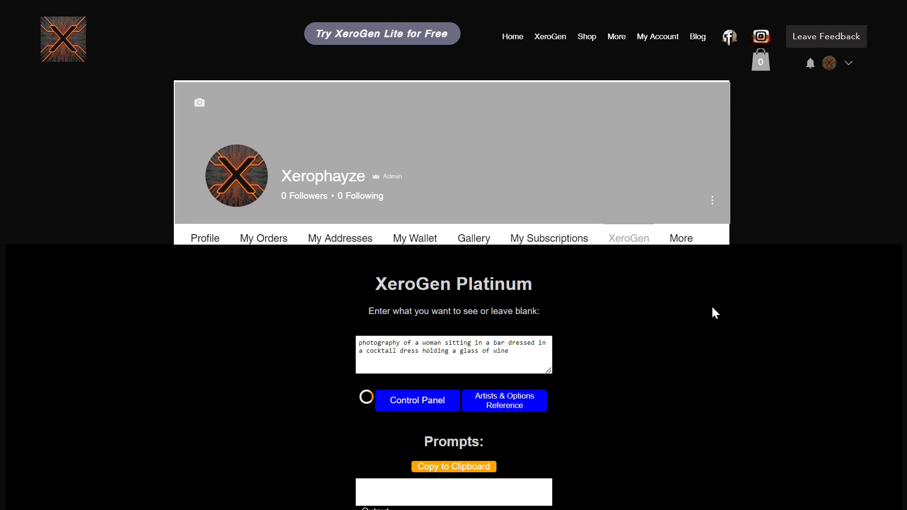
# Set the number of prompts to 5 in XeroGen's control panel and submit the same request again.
pyautogui.click(442, 404)
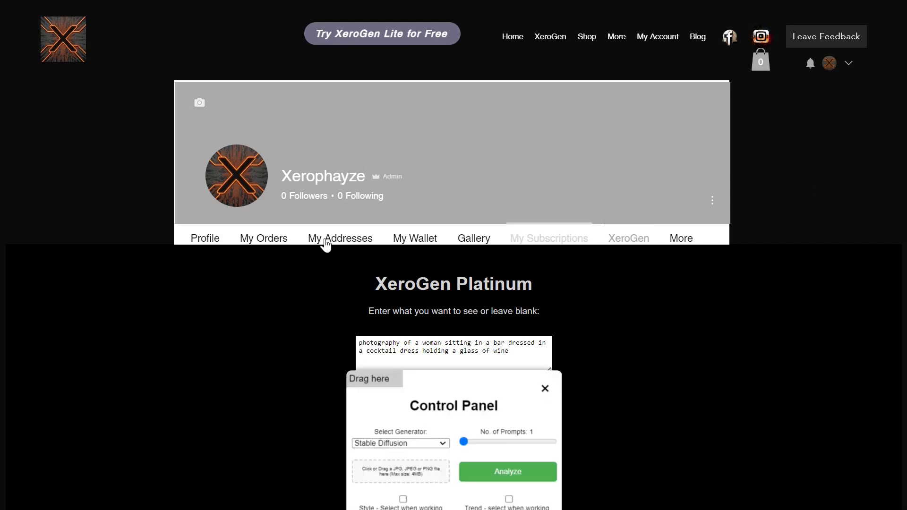
pyautogui.moveTo(357, 376); pyautogui.dragTo(121, 275)
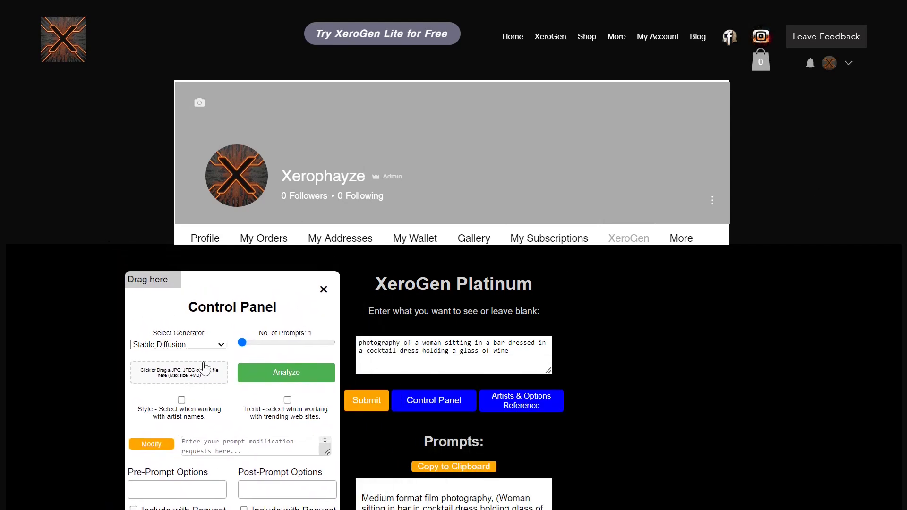
pyautogui.moveTo(249, 350); pyautogui.dragTo(333, 352)
pyautogui.click(367, 401)
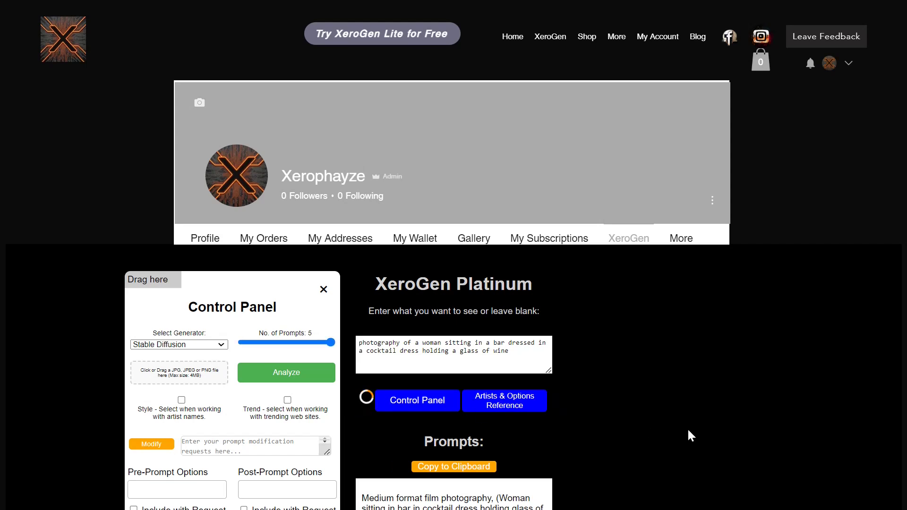
# Copy all the generated prompts to the clipboard.
pyautogui.scroll(-4, 557, 362)
pyautogui.scroll(-1, 559, 362)
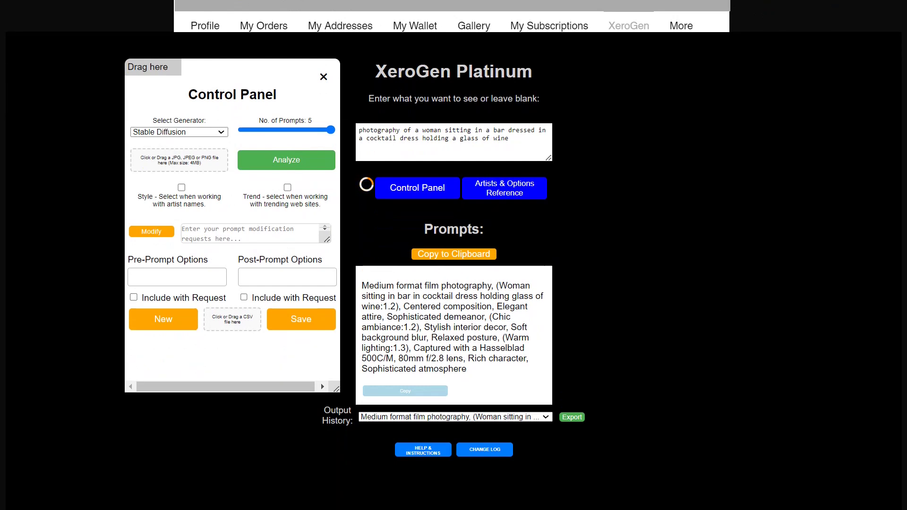
pyautogui.click(452, 256)
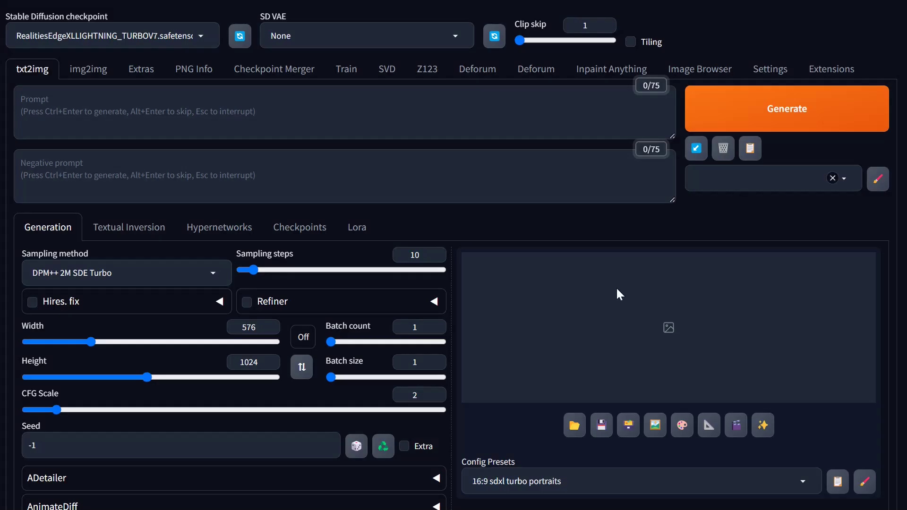
# In the Stable Diffusion WebUI, choose the "Prompts from file or textbox" script and paste the copied prompts into its list of prompt inputs.
pyautogui.scroll(-10, 326, 331)
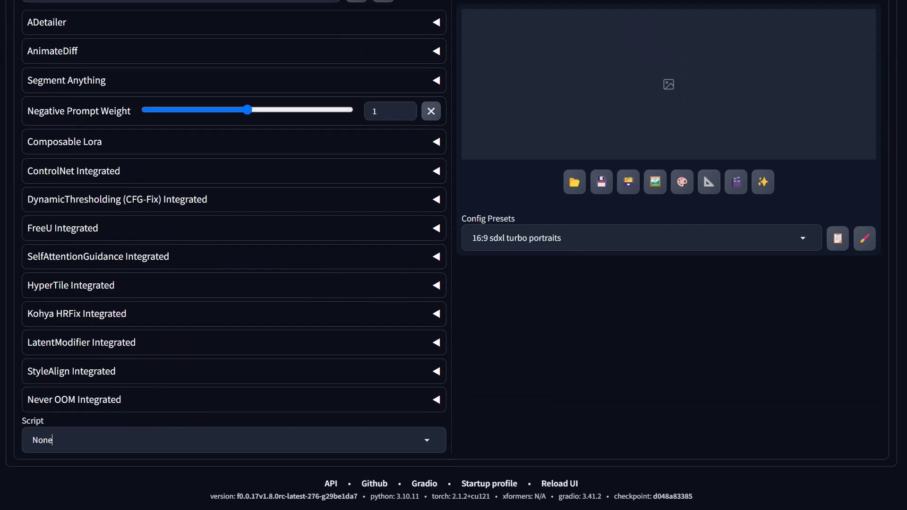
pyautogui.click(52, 440)
pyautogui.click(97, 395)
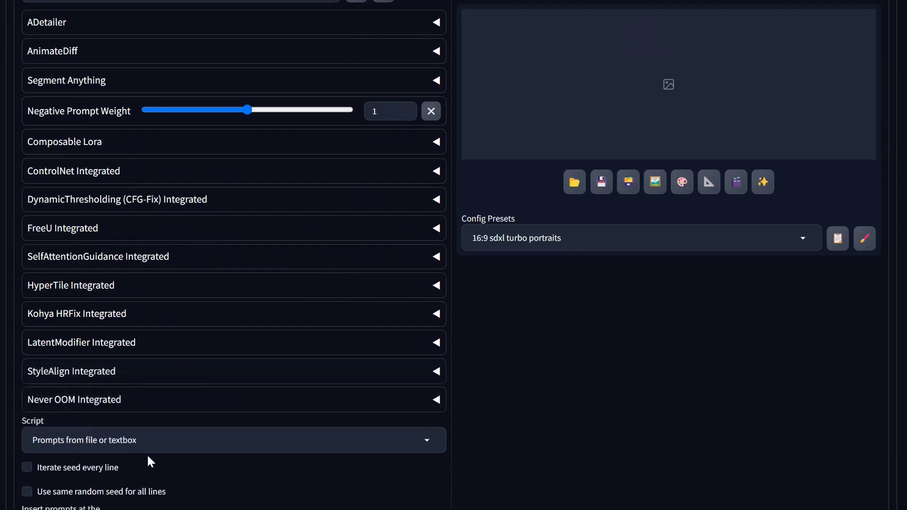
pyautogui.scroll(-2, 150, 462)
pyautogui.click(116, 496)
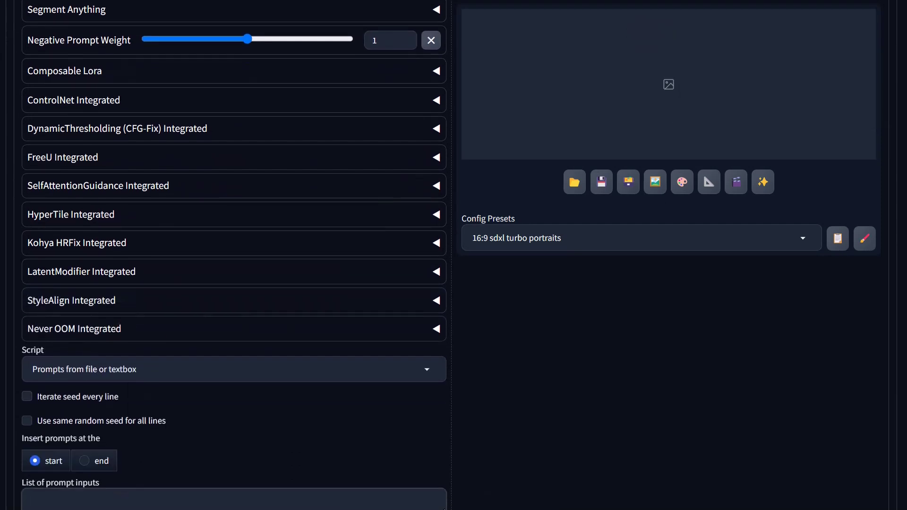
pyautogui.hotkey('ctrl', 'v')
# Lock the aspect ratio to 16:9, swap it to 9:16 portrait at 576 × 1024, and generate the images.
pyautogui.scroll(15, 591, 338)
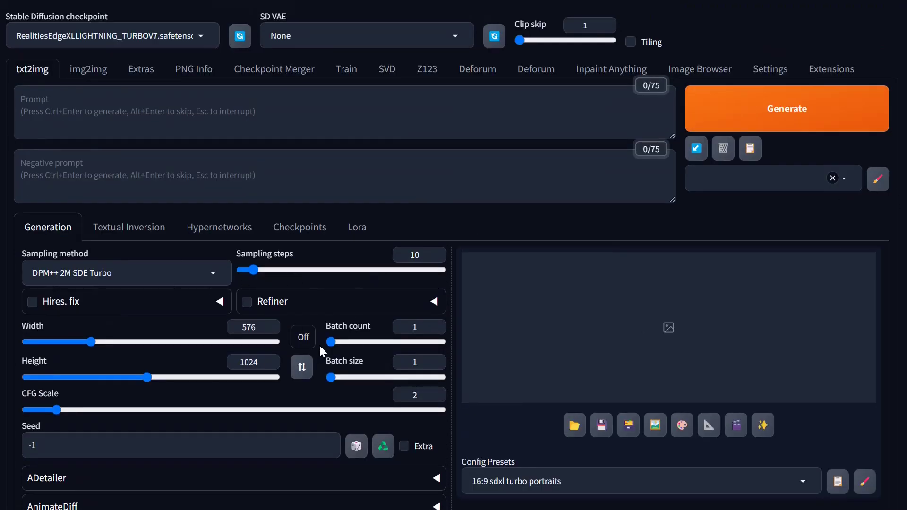
pyautogui.click(301, 337)
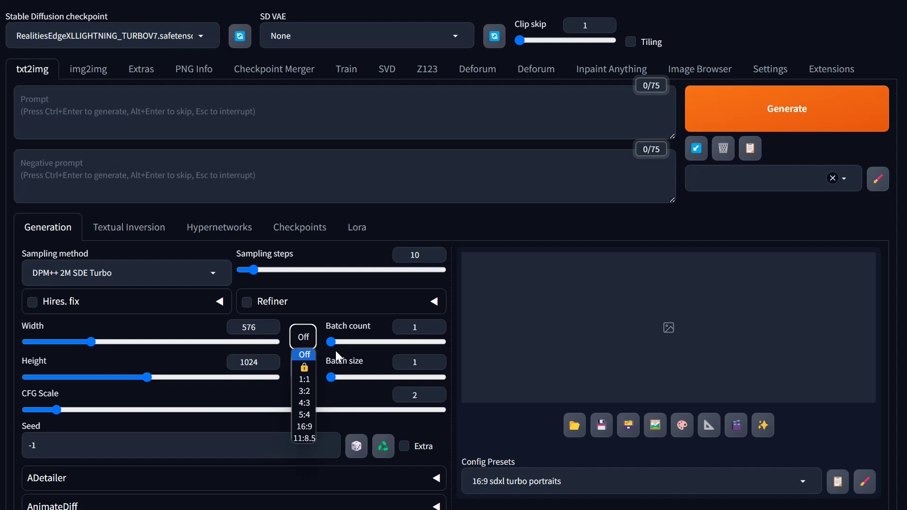
pyautogui.click(304, 427)
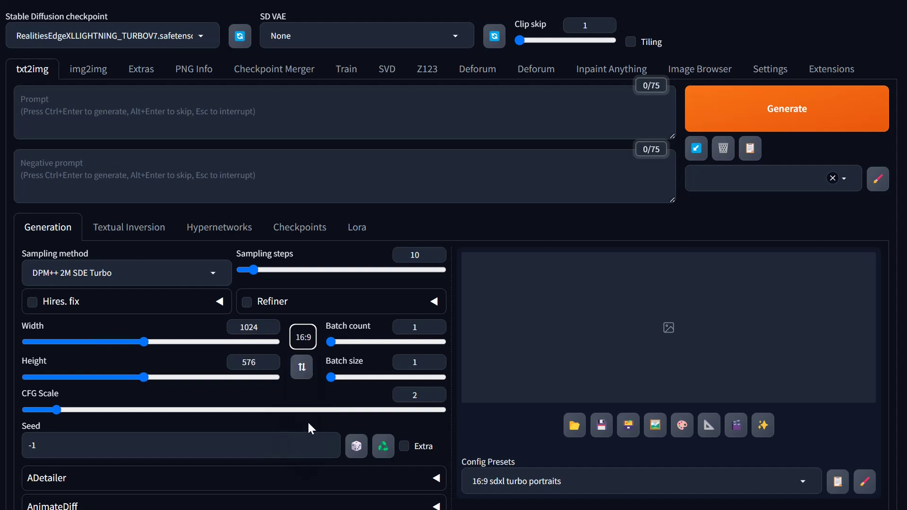
pyautogui.click(302, 368)
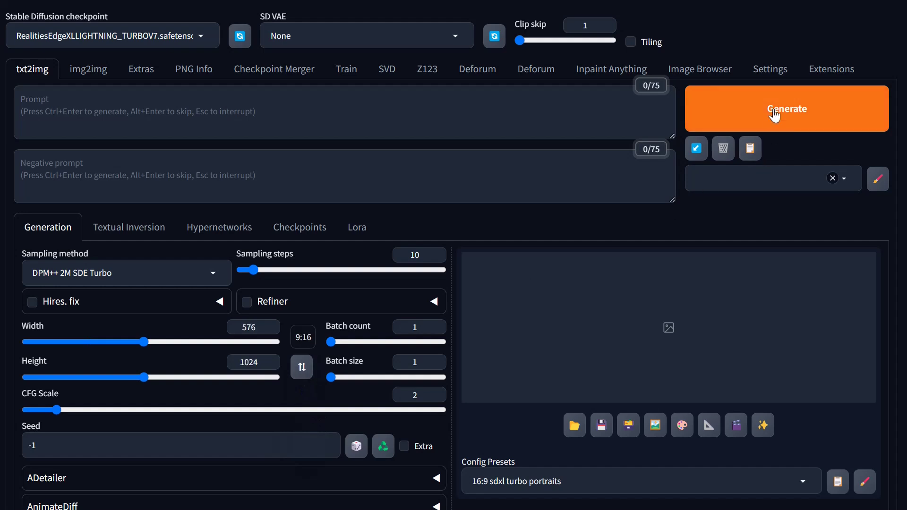
pyautogui.click(796, 127)
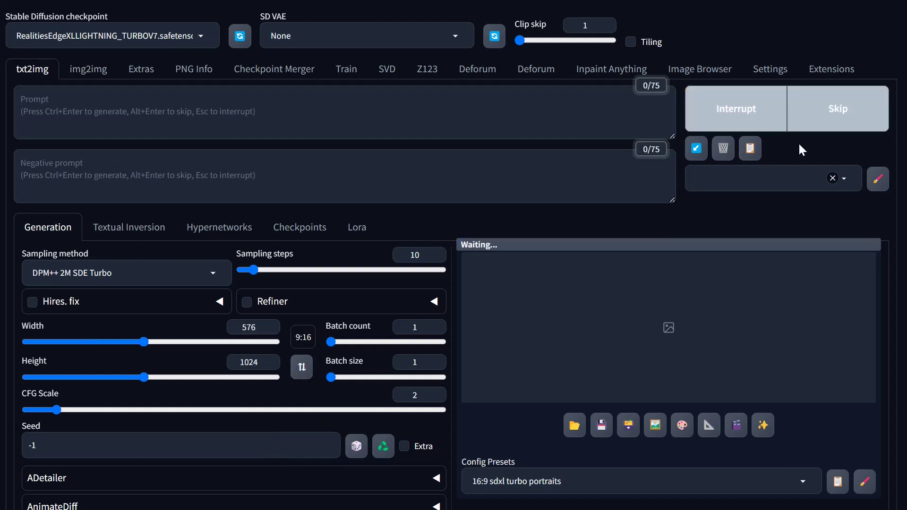
# View the five generated bar portraits enlarged one after another, examining the hands and wine glasses, and close the viewer.
pyautogui.scroll(-1, 802, 150)
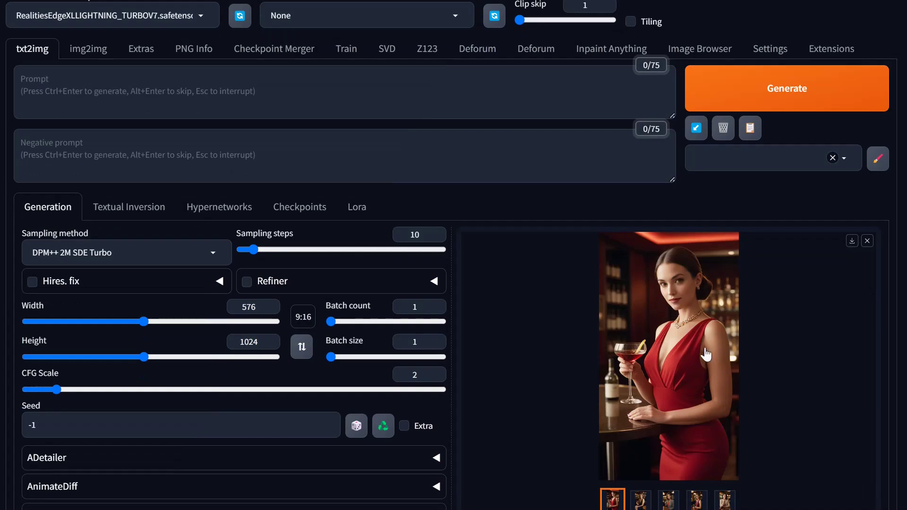
pyautogui.click(699, 363)
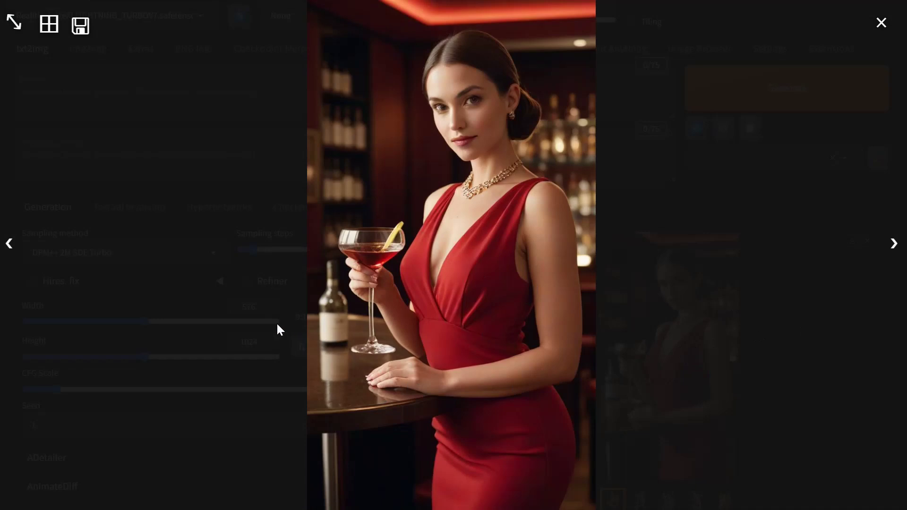
pyautogui.click(896, 246)
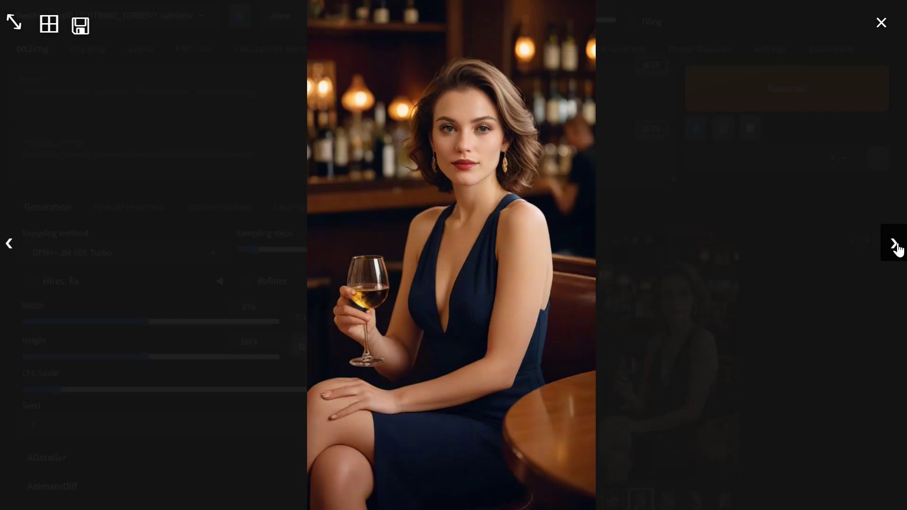
pyautogui.click(896, 246)
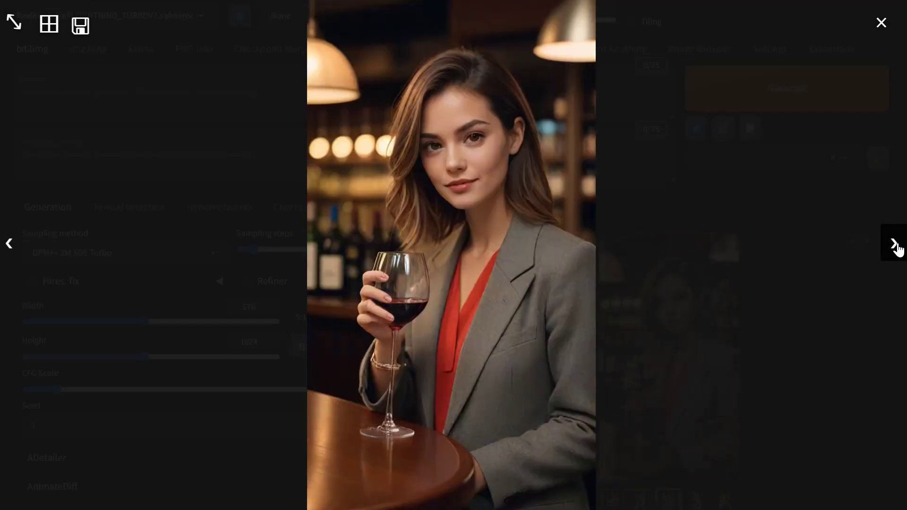
pyautogui.click(895, 246)
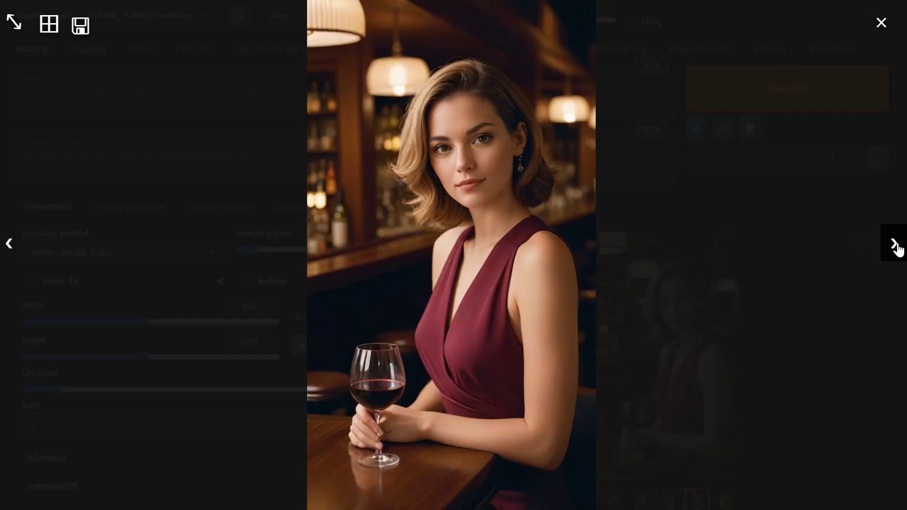
pyautogui.click(895, 246)
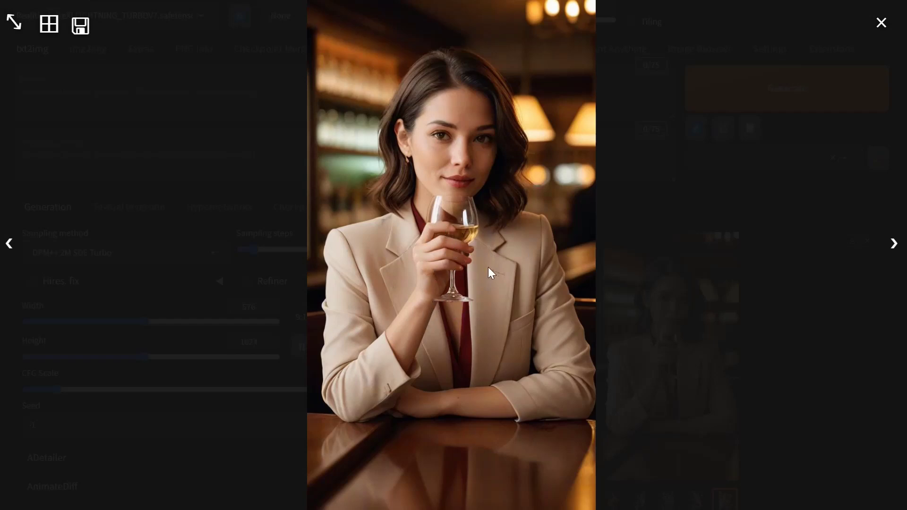
pyautogui.click(494, 292)
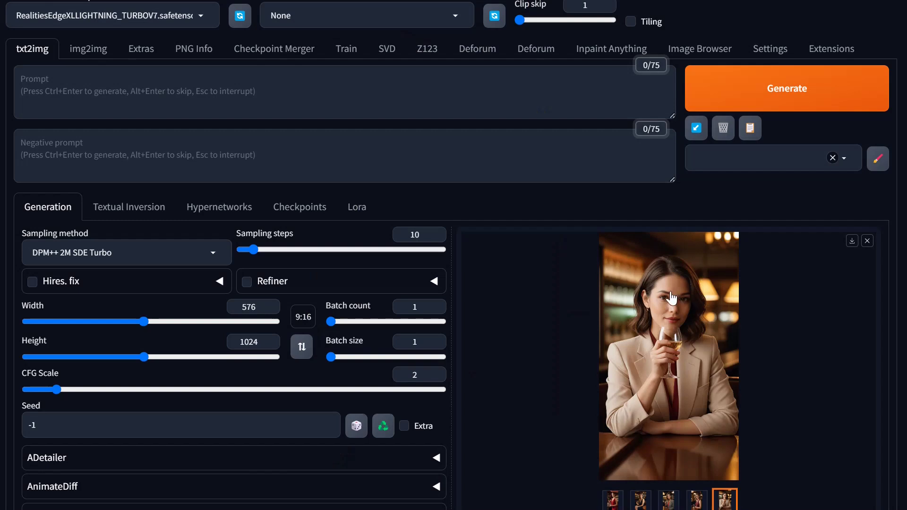
# Enable ADetailer and set its first detection model to hand_yolov8n.pt.
pyautogui.scroll(-3, 298, 341)
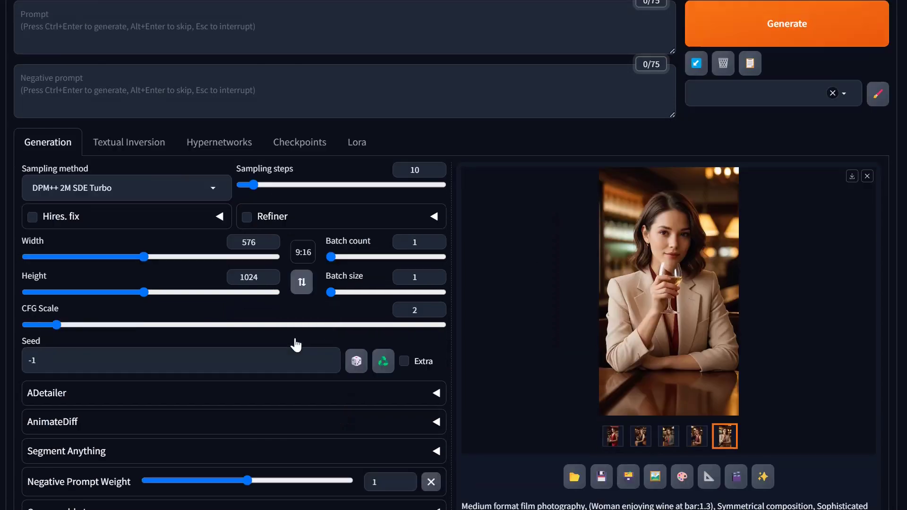
pyautogui.click(83, 324)
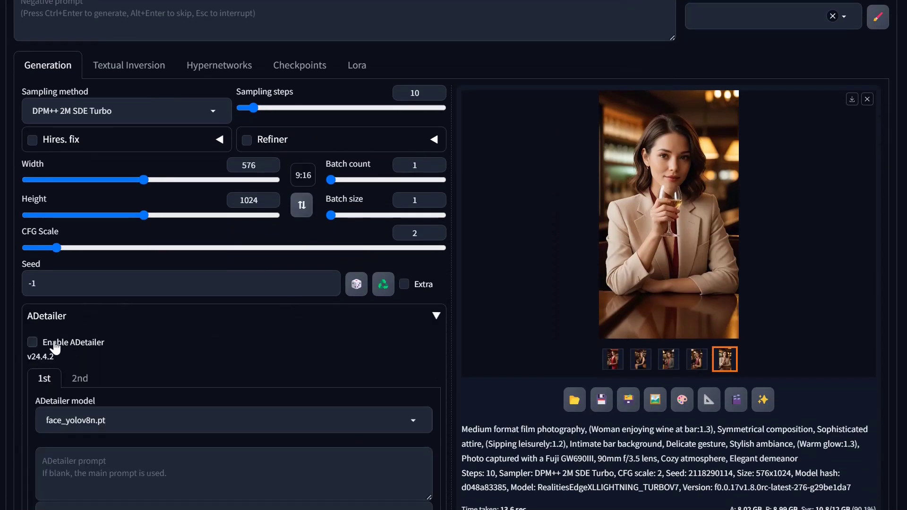
pyautogui.click(55, 343)
pyautogui.scroll(-3, 163, 355)
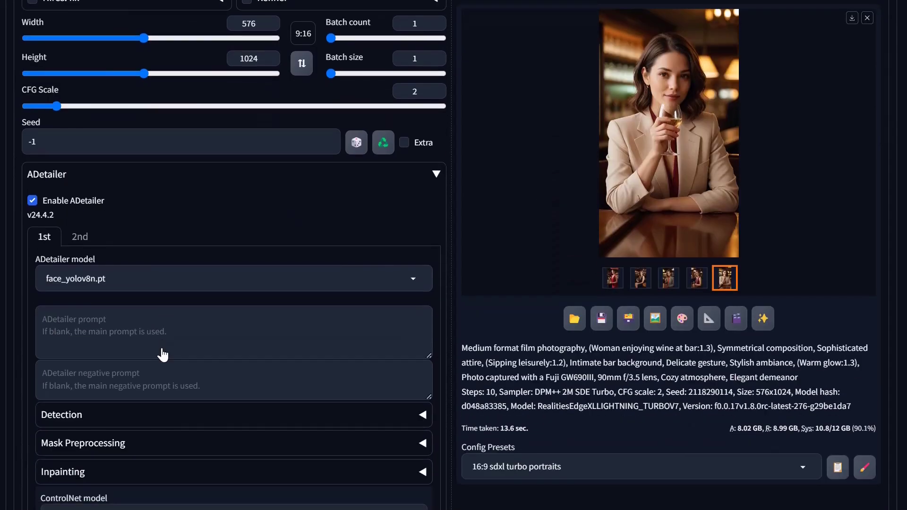
pyautogui.click(103, 279)
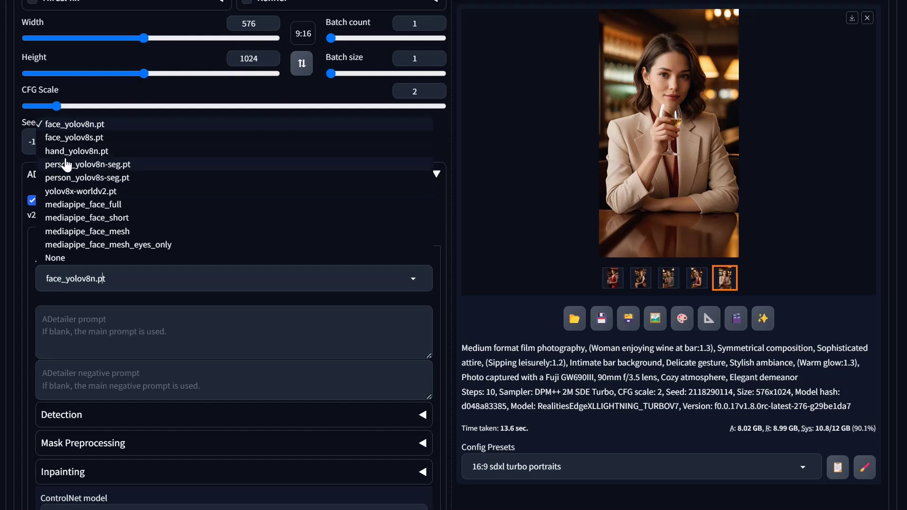
pyautogui.click(61, 152)
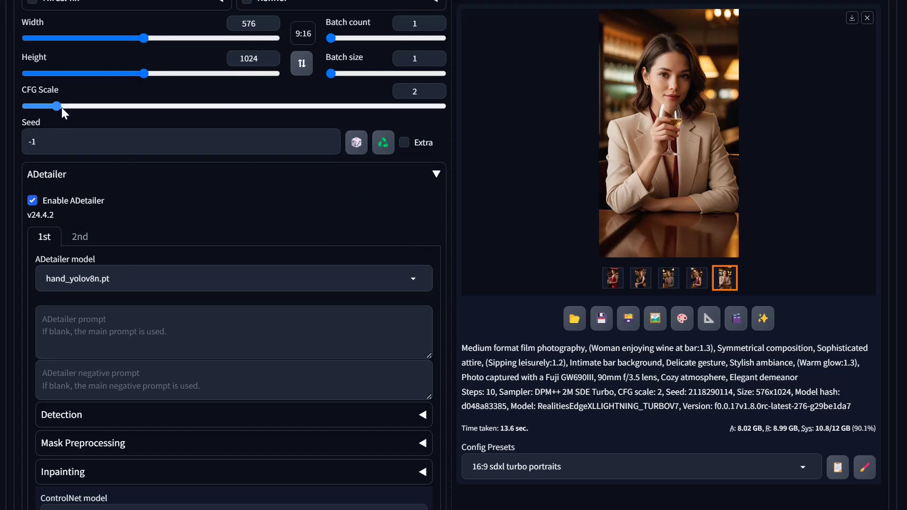
# Raise the CFG Scale to 2.5 and generate a new set of images.
pyautogui.moveTo(57, 106); pyautogui.dragTo(71, 107)
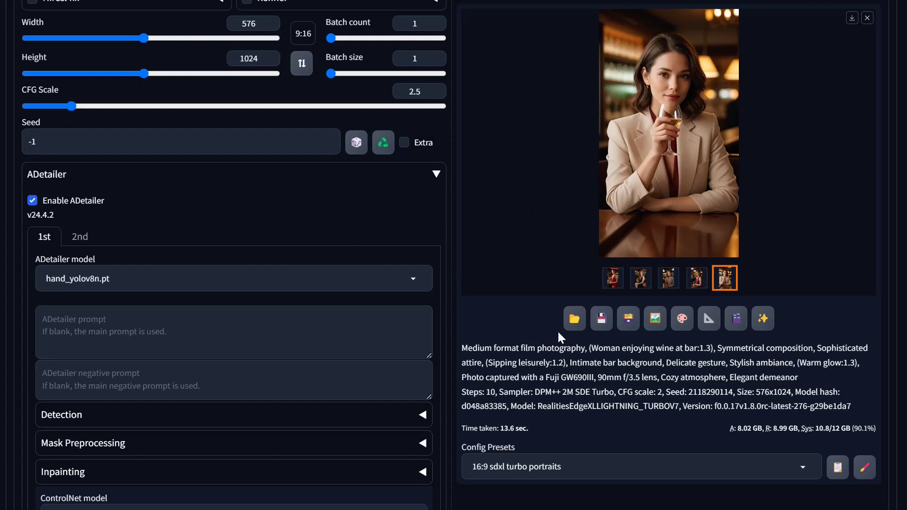
pyautogui.scroll(6, 472, 308)
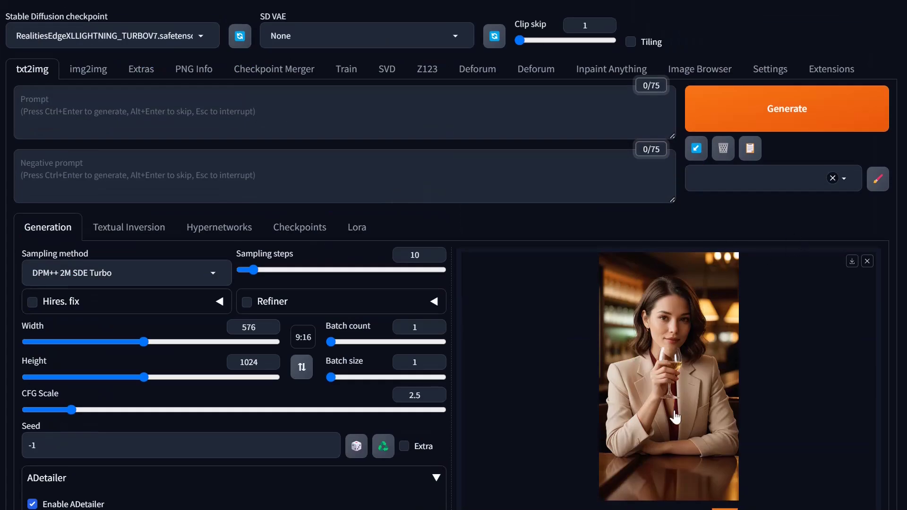
pyautogui.click(745, 101)
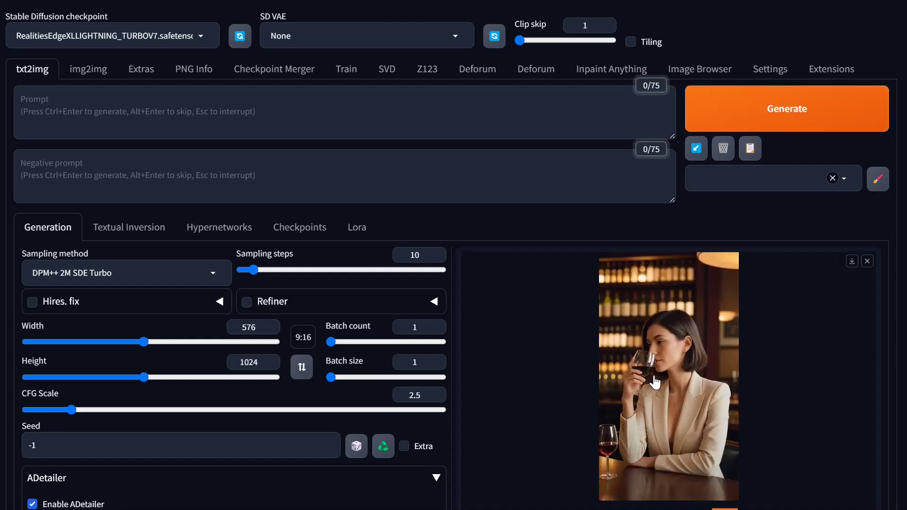
# Enlarge the first new result to full zoom and examine the hand holding the wine glass.
pyautogui.click(655, 382)
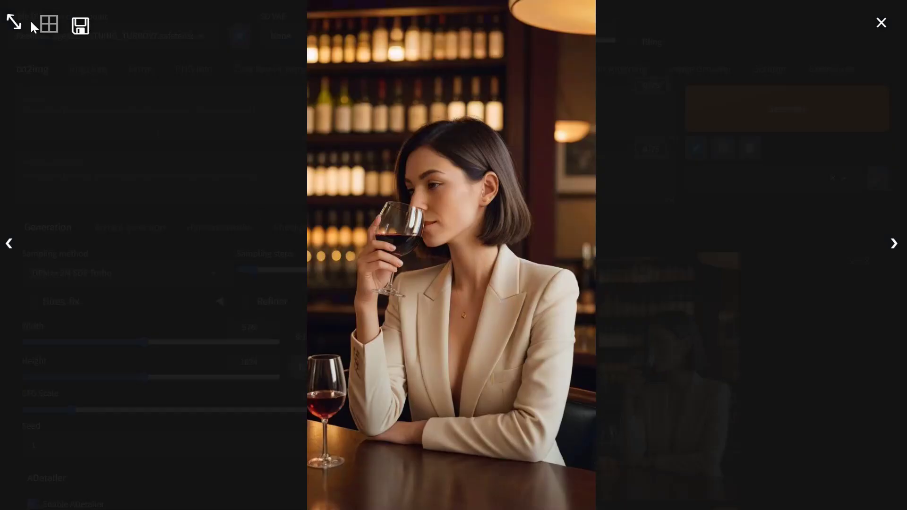
pyautogui.click(13, 22)
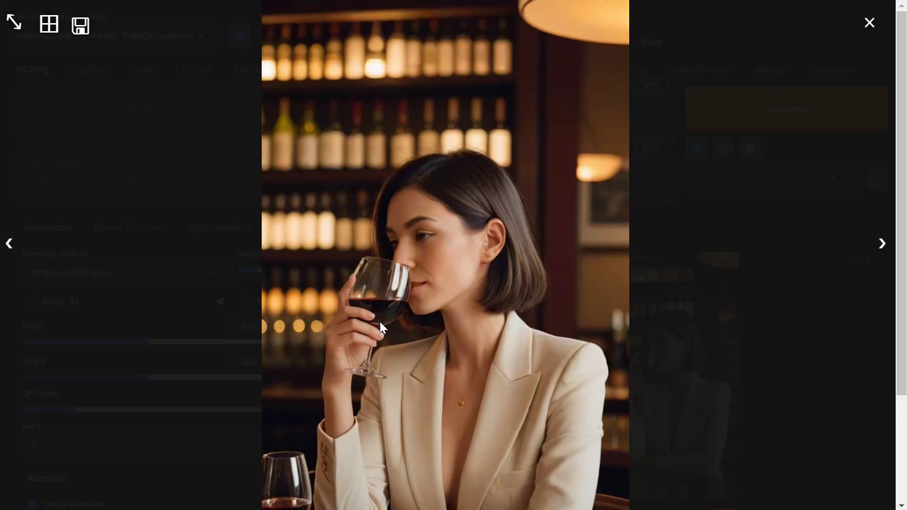
pyautogui.scroll(-2, 387, 347)
pyautogui.scroll(1, 387, 347)
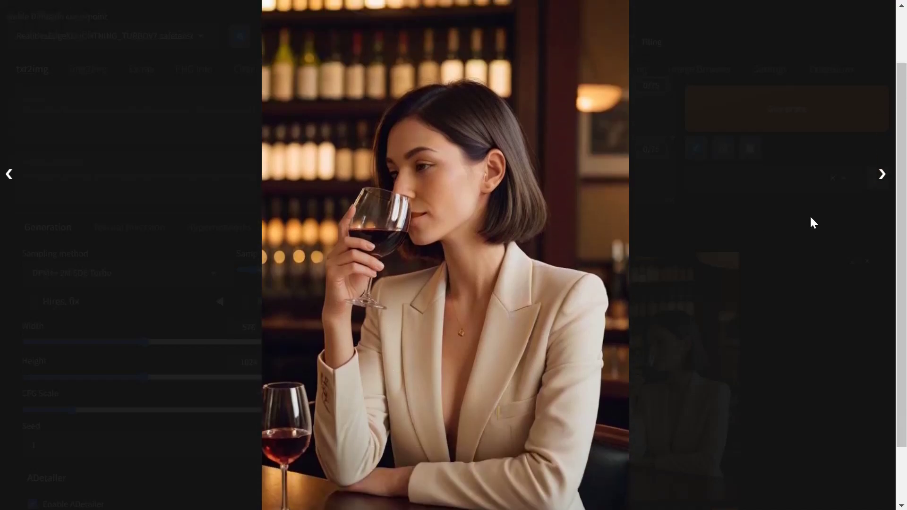
# Go through the remaining new portraits in the zoomed viewer, inspect their hands, and close it on the red halter dress image.
pyautogui.click(884, 177)
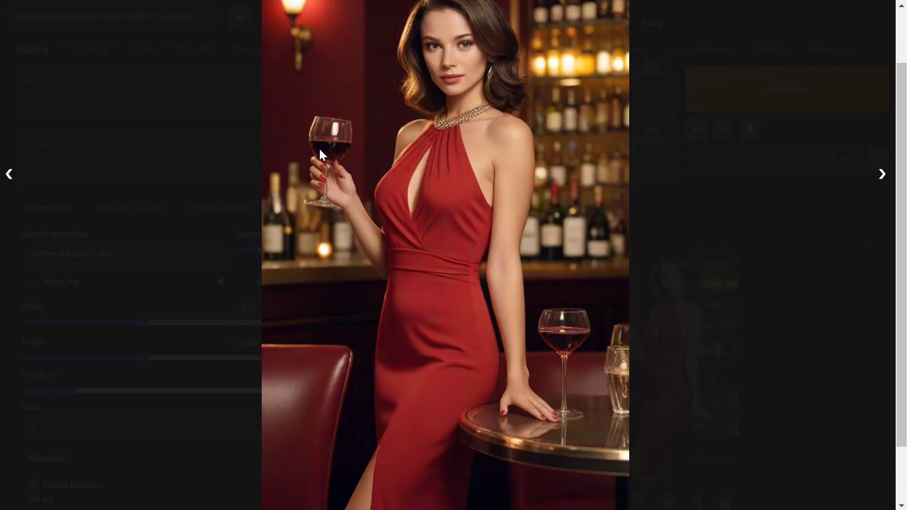
pyautogui.click(884, 176)
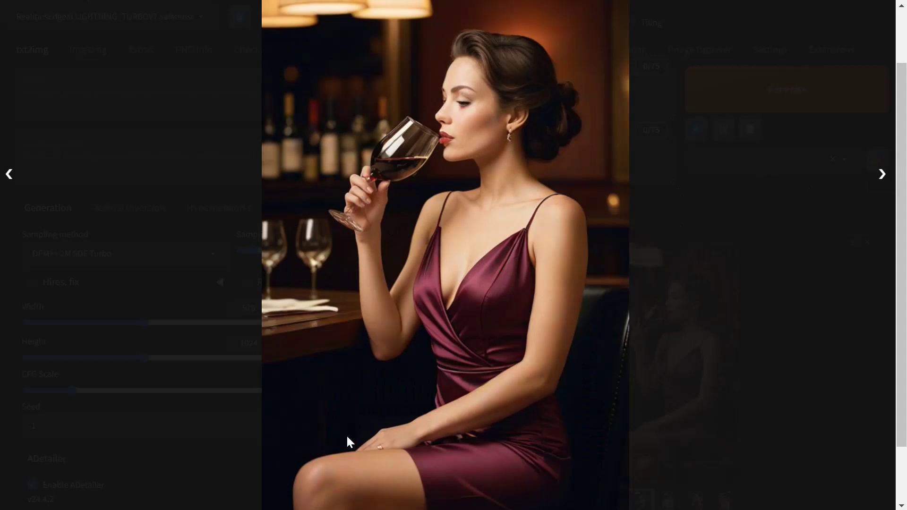
pyautogui.scroll(2, 24, 35)
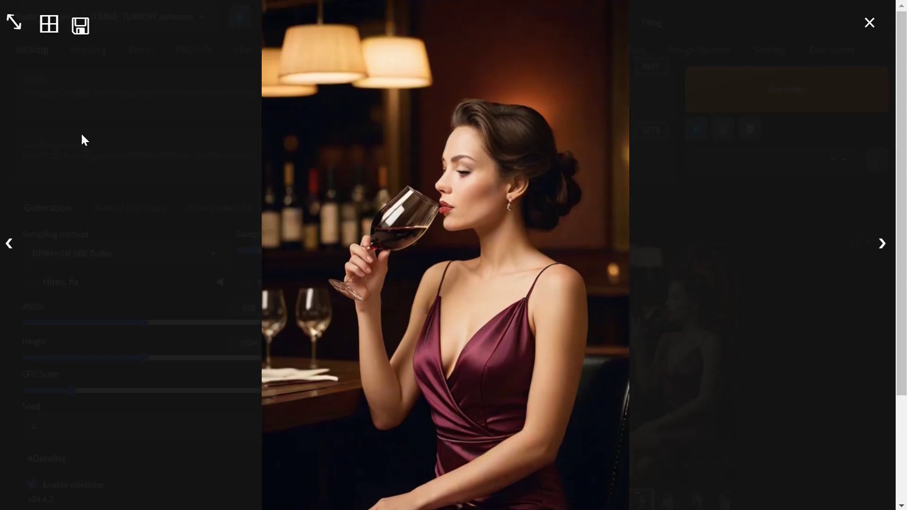
pyautogui.click(14, 25)
pyautogui.click(15, 26)
pyautogui.click(882, 249)
pyautogui.scroll(-3, 535, 385)
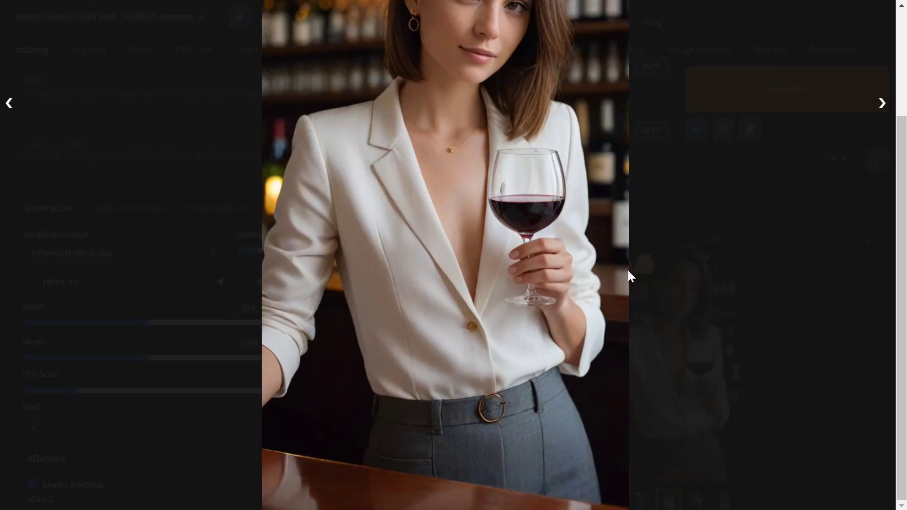
pyautogui.scroll(2, 560, 288)
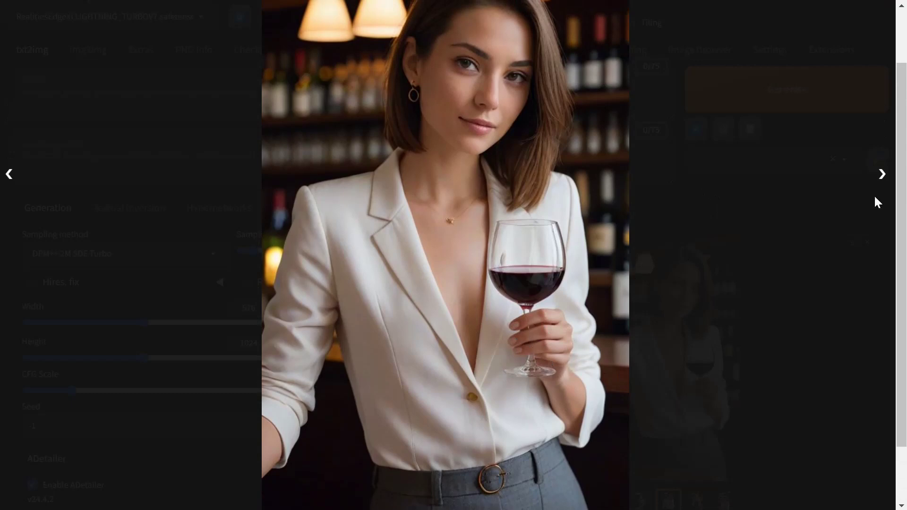
pyautogui.click(881, 177)
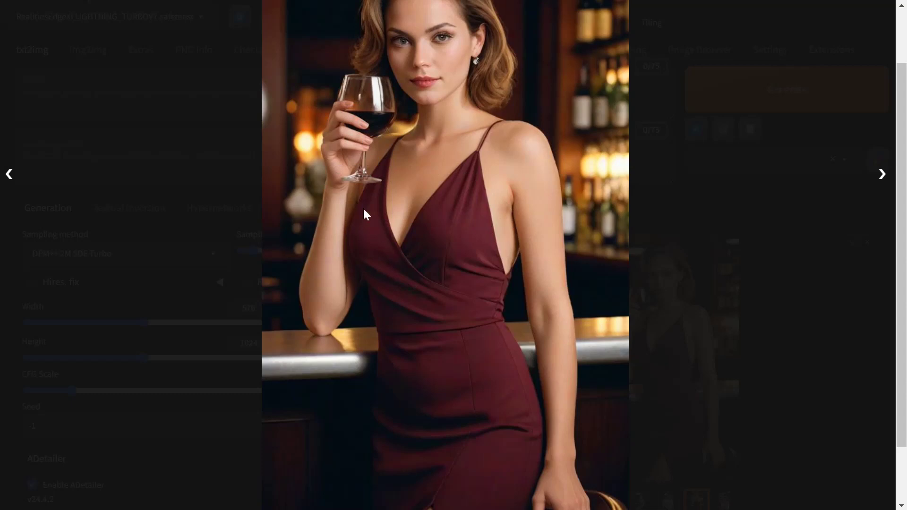
pyautogui.click(884, 180)
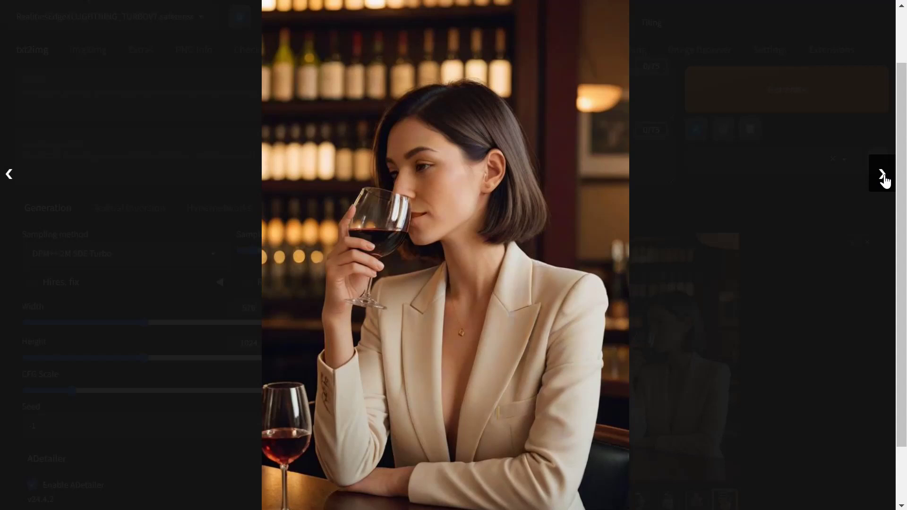
pyautogui.click(884, 180)
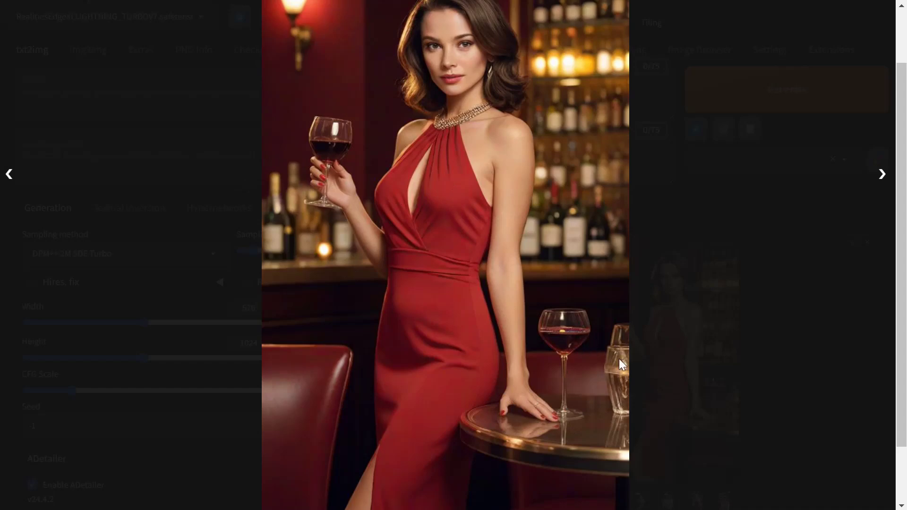
pyautogui.click(606, 237)
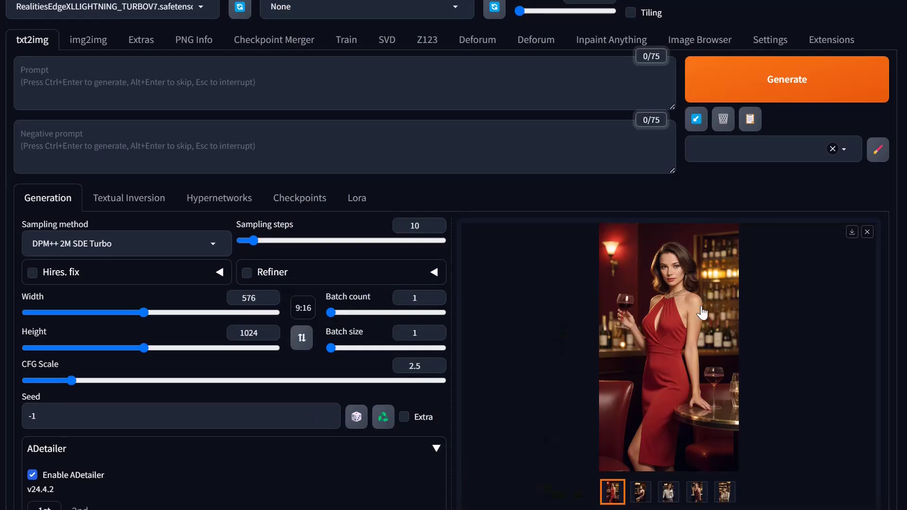
# Send the red dress image to img2img Inpaint and paint a mask over the hand holding the wine glass.
pyautogui.scroll(-3, 702, 313)
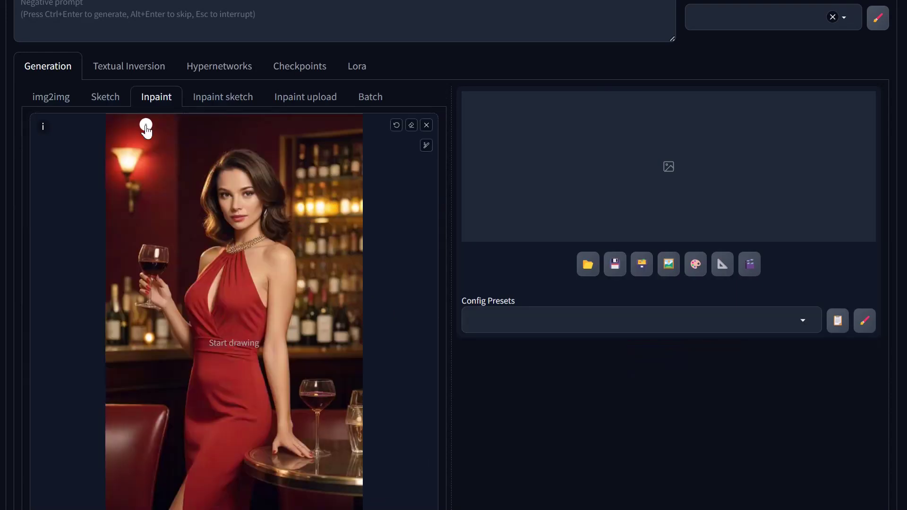
pyautogui.scroll(2, 146, 131)
pyautogui.scroll(-2, 157, 265)
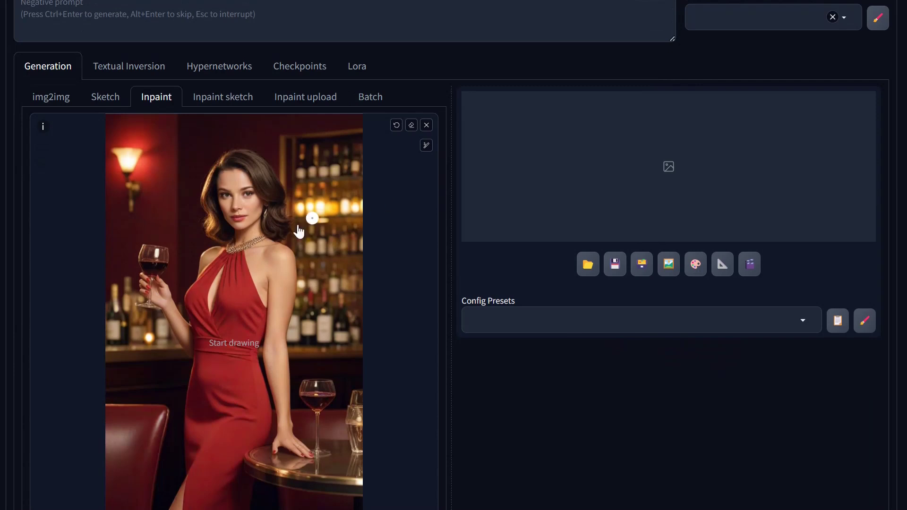
pyautogui.moveTo(169, 296)
pyautogui.mouseDown()
pyautogui.moveTo(142, 279)
pyautogui.moveTo(145, 296)
pyautogui.moveTo(159, 304)
pyautogui.moveTo(167, 296)
pyautogui.moveTo(172, 311)
pyautogui.moveTo(145, 297)
pyautogui.moveTo(153, 285)
pyautogui.moveTo(162, 298)
pyautogui.moveTo(144, 284)
pyautogui.moveTo(141, 303)
pyautogui.moveTo(160, 309)
pyautogui.moveTo(145, 306)
pyautogui.moveTo(160, 283)
pyautogui.moveTo(144, 272)
pyautogui.moveTo(157, 270)
pyautogui.moveTo(153, 283)
pyautogui.moveTo(138, 274)
pyautogui.moveTo(142, 314)
pyautogui.mouseUp()
# Switch the Stable Diffusion checkpoint to juggernautXL_versionXInpaint.safetensors.
pyautogui.scroll(4, 244, 258)
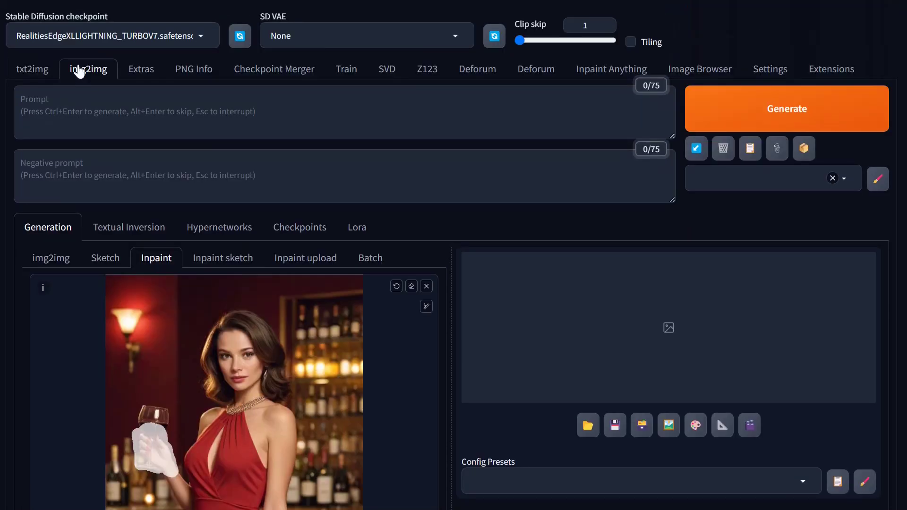
pyautogui.click(109, 35)
pyautogui.write('jugge.safetensors [d048a83385')
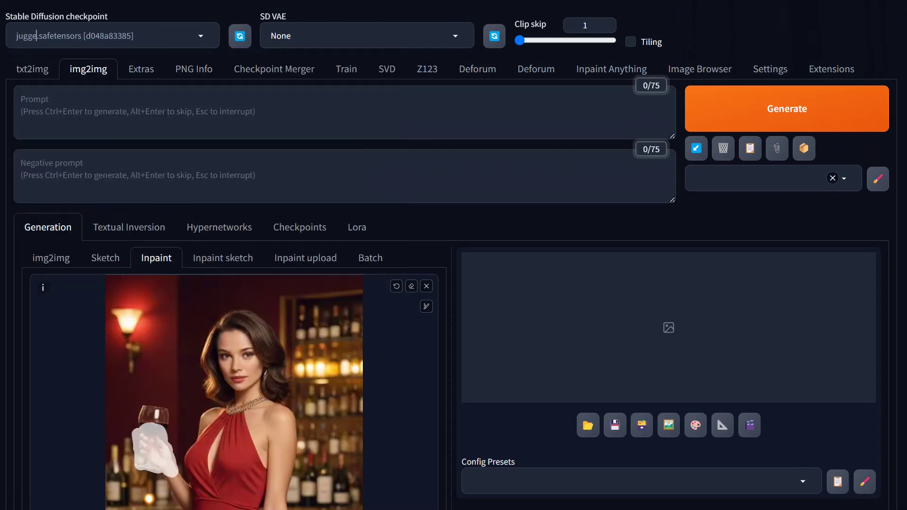
pyautogui.hotkey('ctrl', 'a')
pyautogui.write('ju')
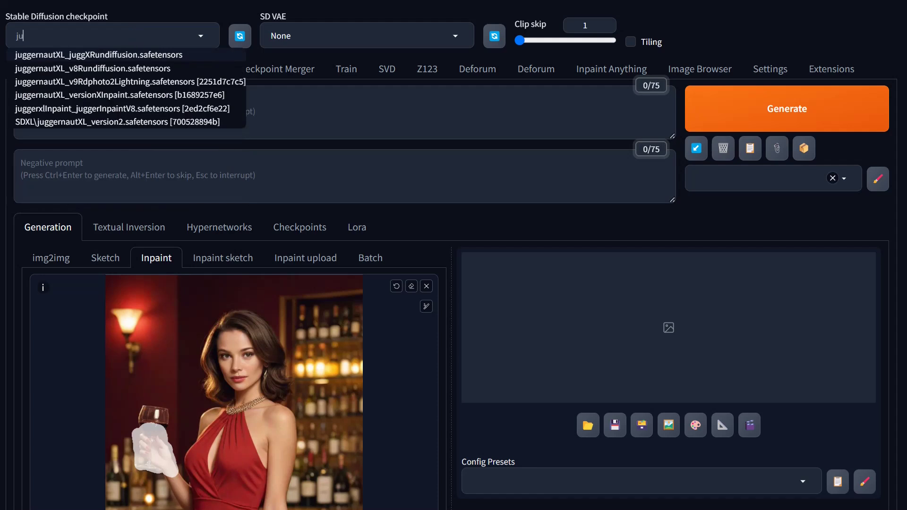
pyautogui.write('gger')
pyautogui.click(119, 96)
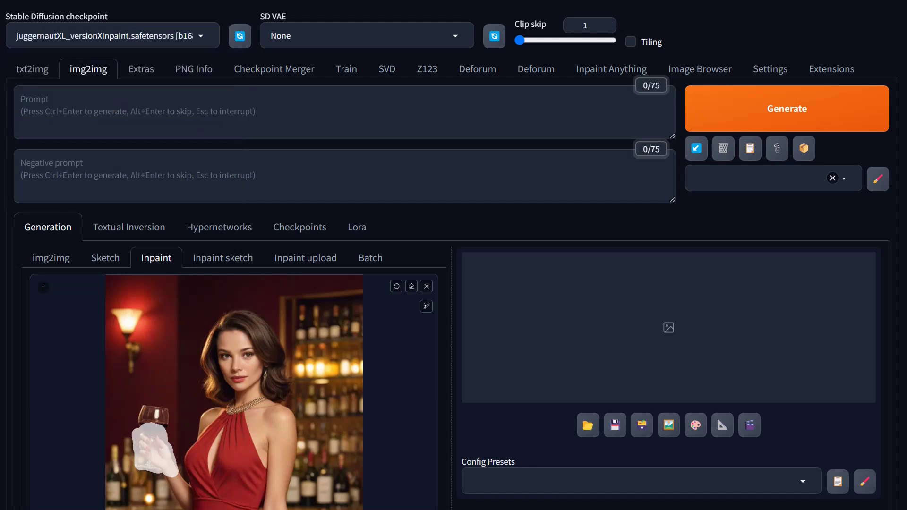
# Enter the inpainting prompt "woman's hand holding a wine glass", with the apostrophe spelled correctly.
pyautogui.click(21, 99)
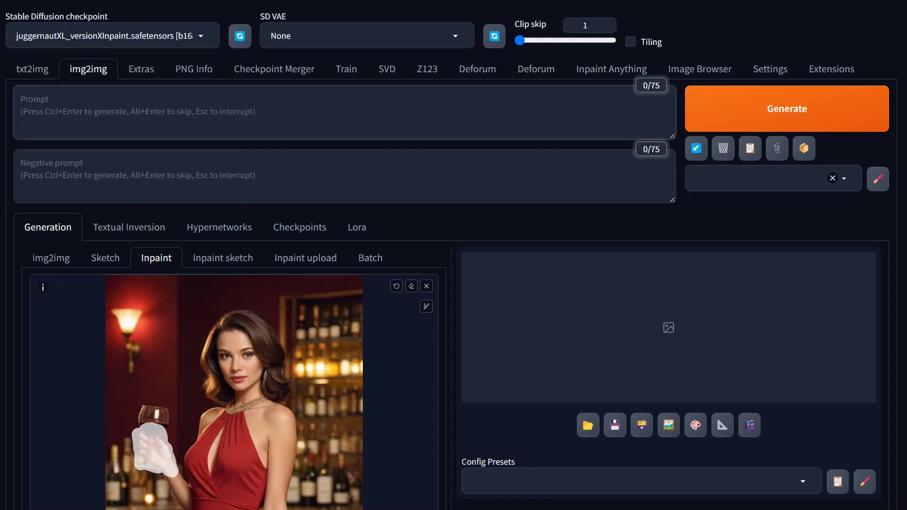
pyautogui.write('womans')
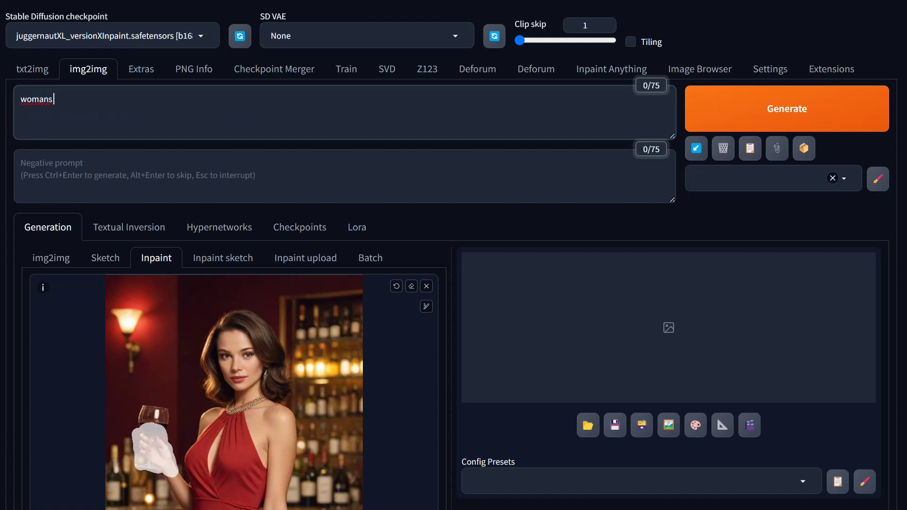
pyautogui.write(' hand holding a wine glass')
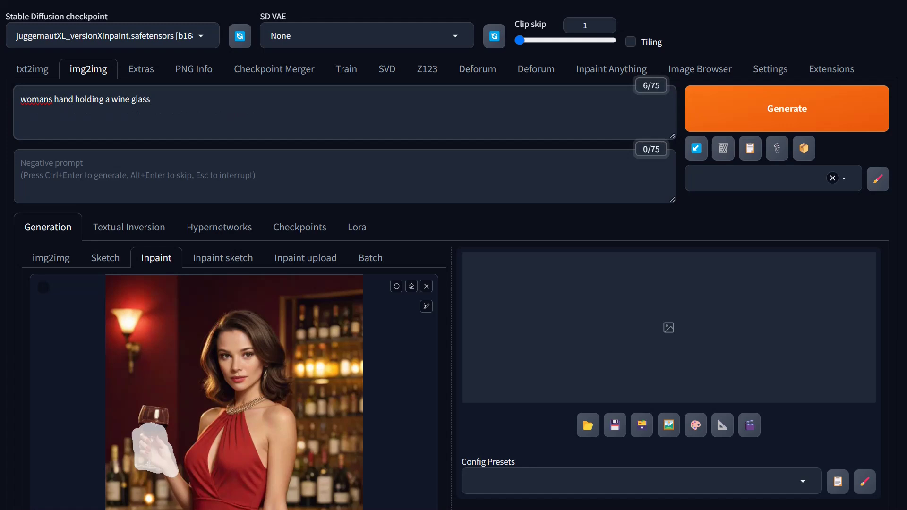
pyautogui.rightClick(36, 101)
pyautogui.click(11, 116)
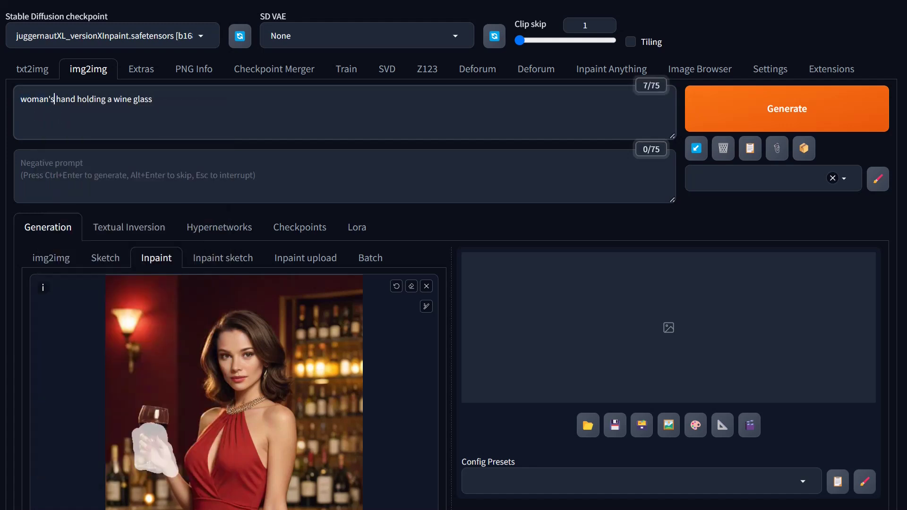
pyautogui.click(752, 209)
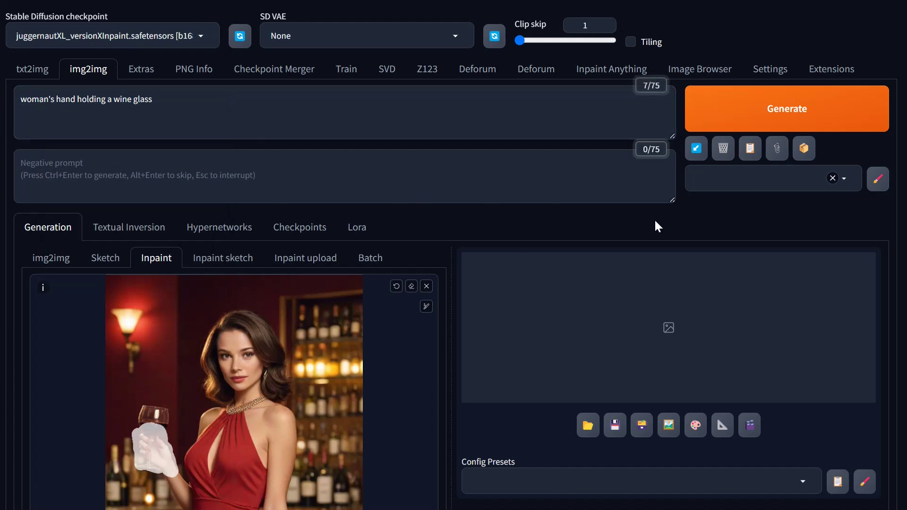
# Set the inpaint area to Only masked and the only masked padding to 72 pixels.
pyautogui.scroll(-3, 330, 246)
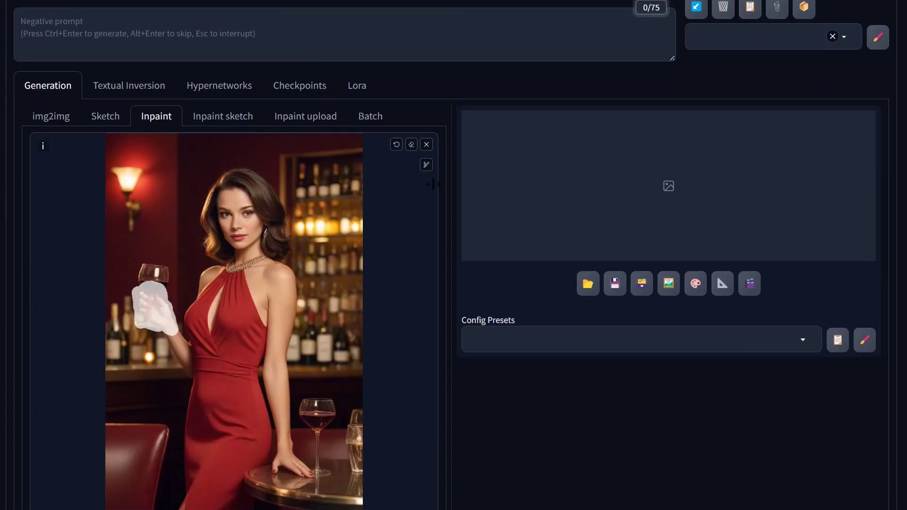
pyautogui.scroll(-2, 543, 310)
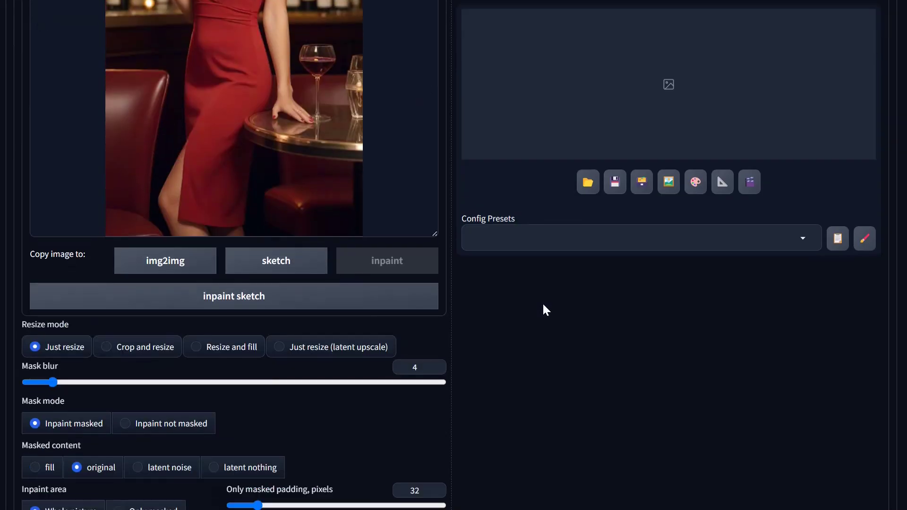
pyautogui.scroll(5, 424, 251)
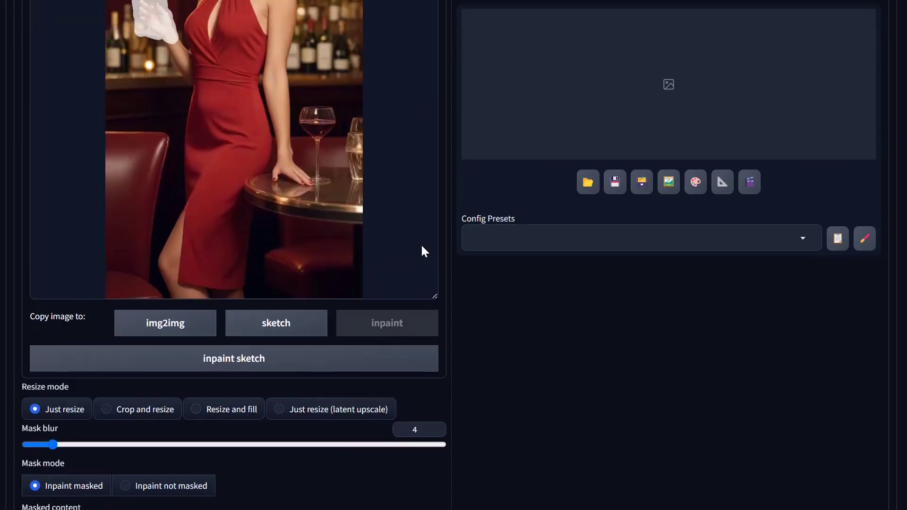
pyautogui.scroll(-2, 333, 318)
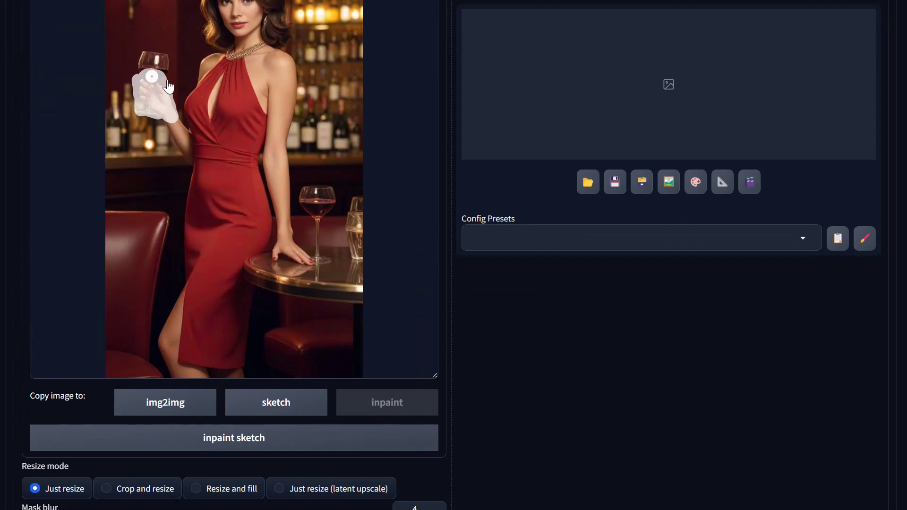
pyautogui.scroll(-3, 214, 166)
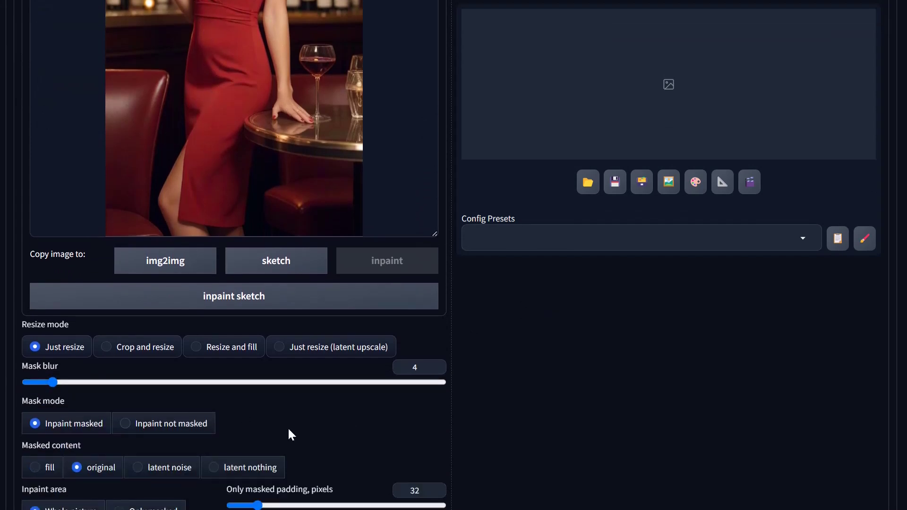
pyautogui.scroll(-3, 222, 418)
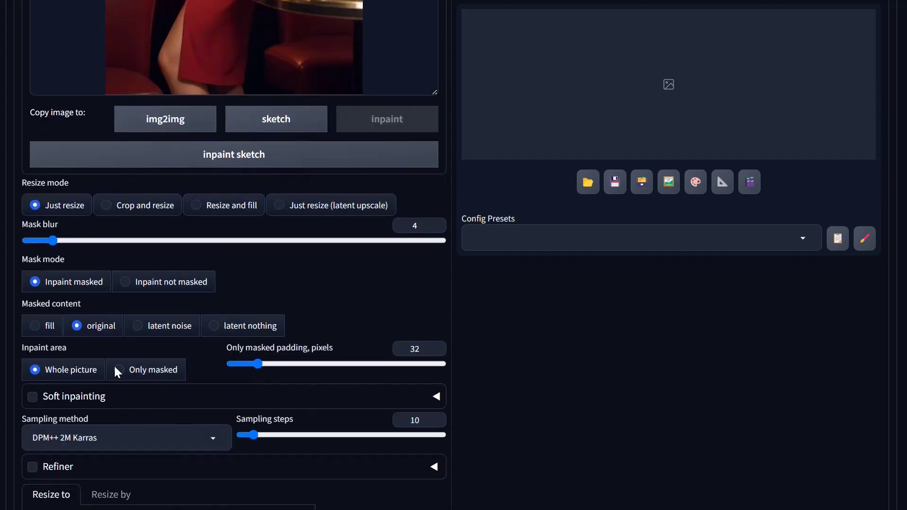
pyautogui.click(136, 377)
pyautogui.moveTo(258, 364); pyautogui.dragTo(290, 364)
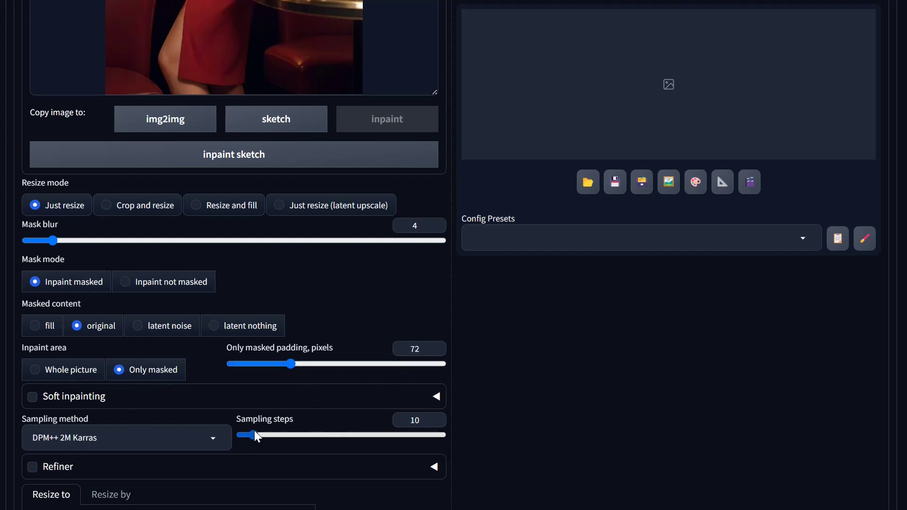
# Set the sampling steps to 31 and the output size to 1024 x 1024 with a 1:1 aspect ratio.
pyautogui.scroll(5, 253, 400)
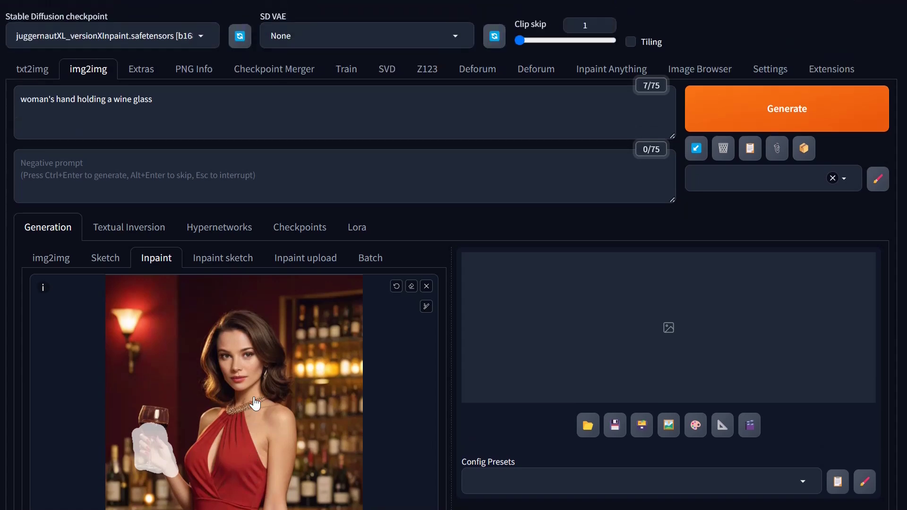
pyautogui.scroll(-15, 255, 404)
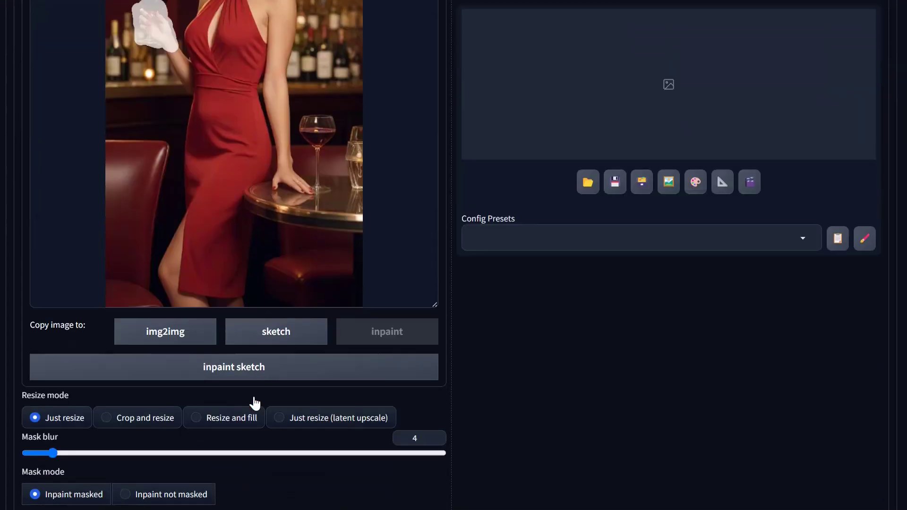
pyautogui.moveTo(250, 294); pyautogui.dragTo(282, 299)
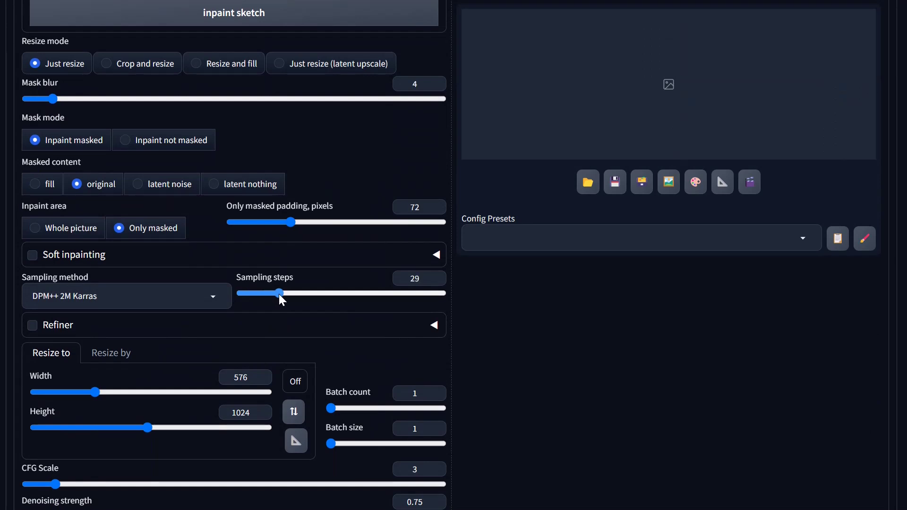
pyautogui.moveTo(280, 295); pyautogui.dragTo(282, 295)
pyautogui.click(301, 387)
pyautogui.click(297, 437)
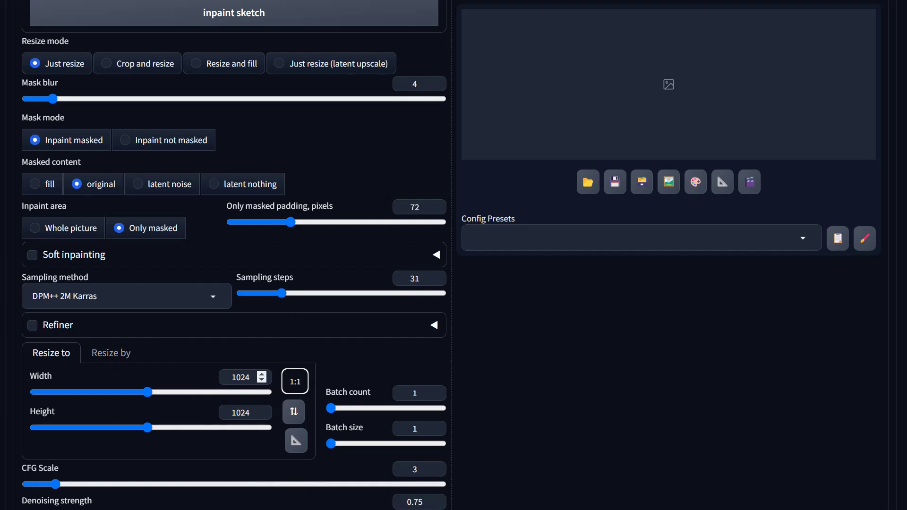
# Set the batch count to 2 and the CFG scale to 7.
pyautogui.scroll(-3, 333, 265)
pyautogui.moveTo(333, 265); pyautogui.dragTo(336, 266)
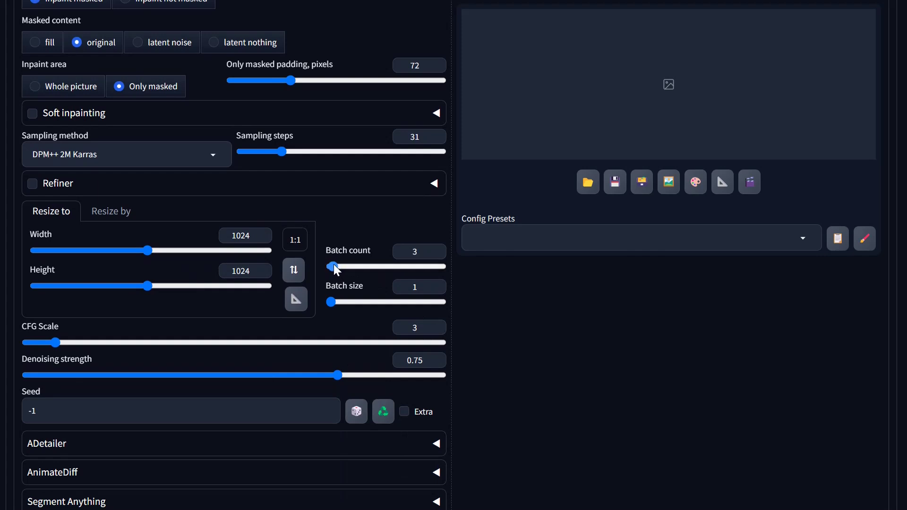
pyautogui.moveTo(333, 263); pyautogui.dragTo(332, 263)
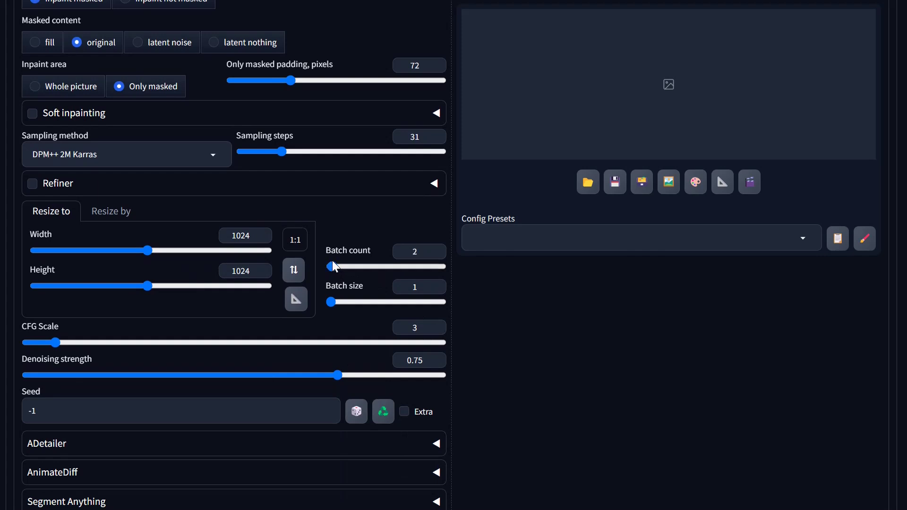
pyautogui.moveTo(58, 340); pyautogui.dragTo(115, 332)
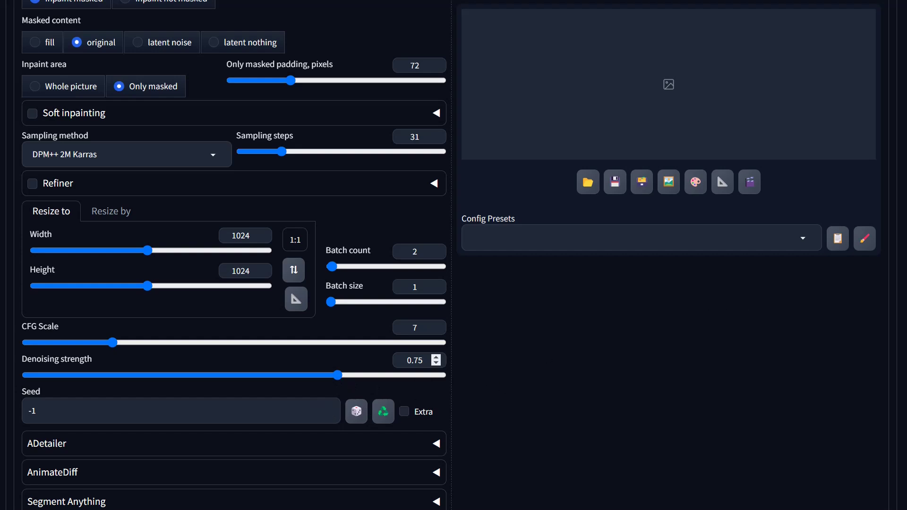
# Lower the denoising strength to 0.65 and generate the inpainted hand images.
pyautogui.scroll(9, 355, 345)
pyautogui.scroll(8, 356, 344)
pyautogui.scroll(-3, 534, 413)
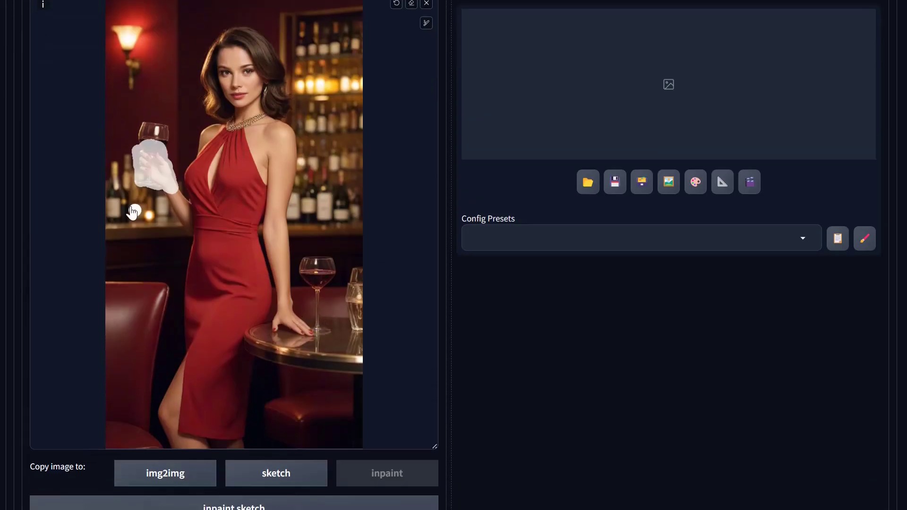
pyautogui.scroll(-15, 534, 413)
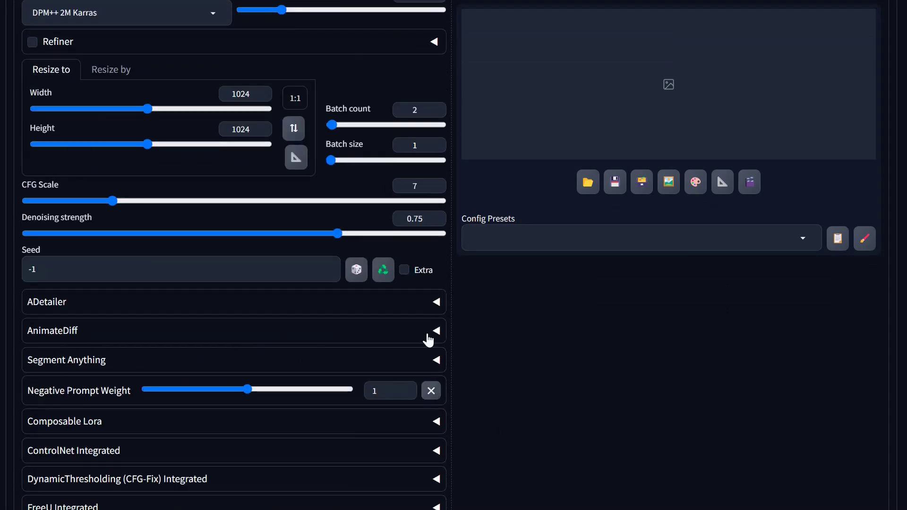
pyautogui.moveTo(338, 233); pyautogui.dragTo(299, 234)
pyautogui.scroll(15, 457, 271)
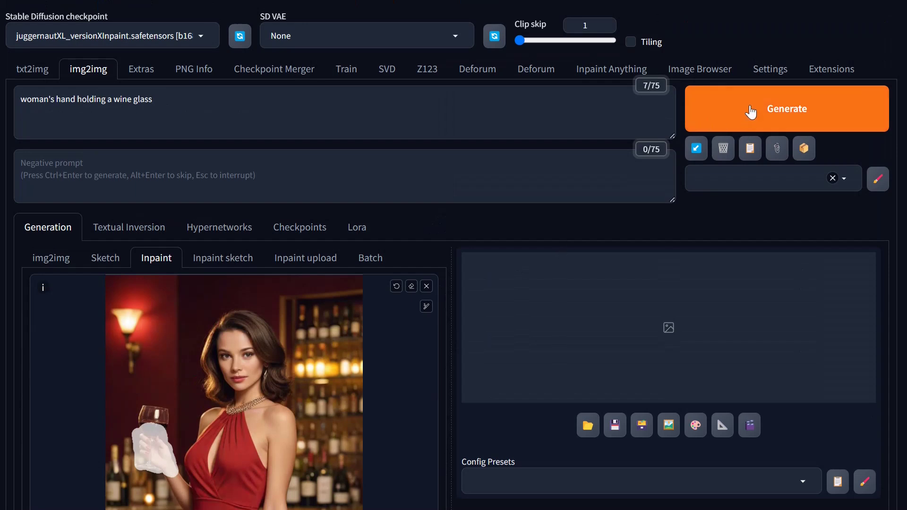
pyautogui.click(761, 129)
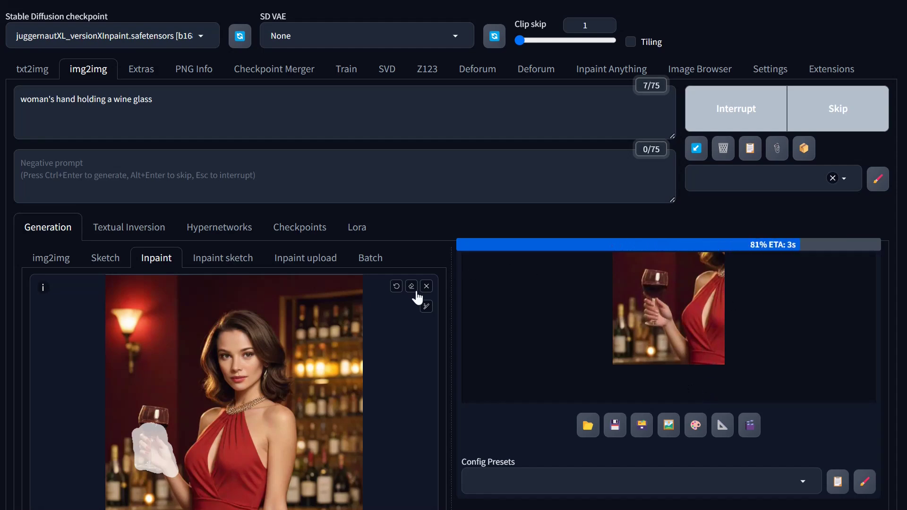
# Enable ADetailer for the inpainting run and choose hand_yolov8n.pt as its first detection model.
pyautogui.scroll(-15, 263, 359)
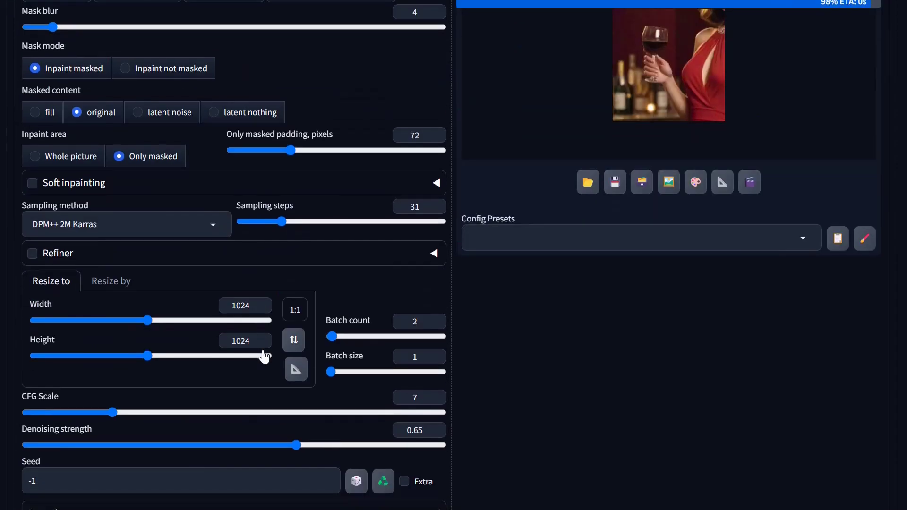
pyautogui.scroll(-4, 69, 302)
pyautogui.click(69, 303)
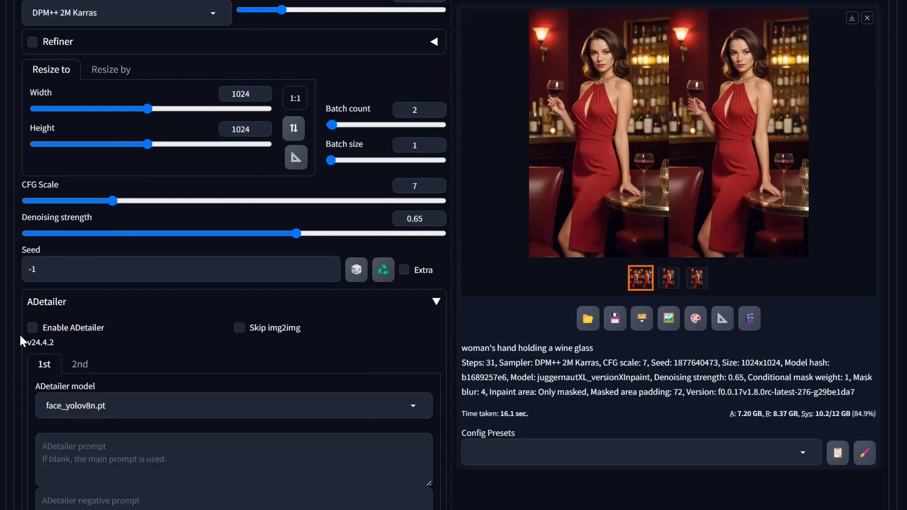
pyautogui.click(75, 406)
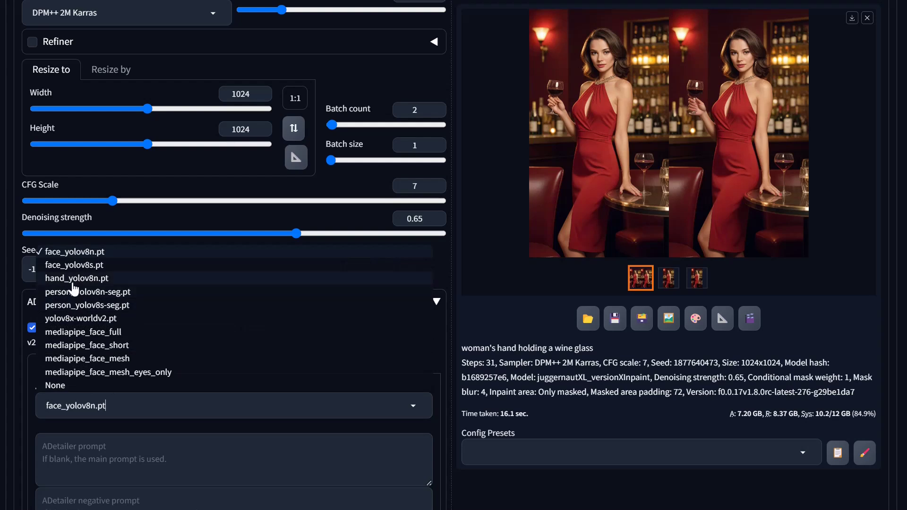
pyautogui.click(74, 279)
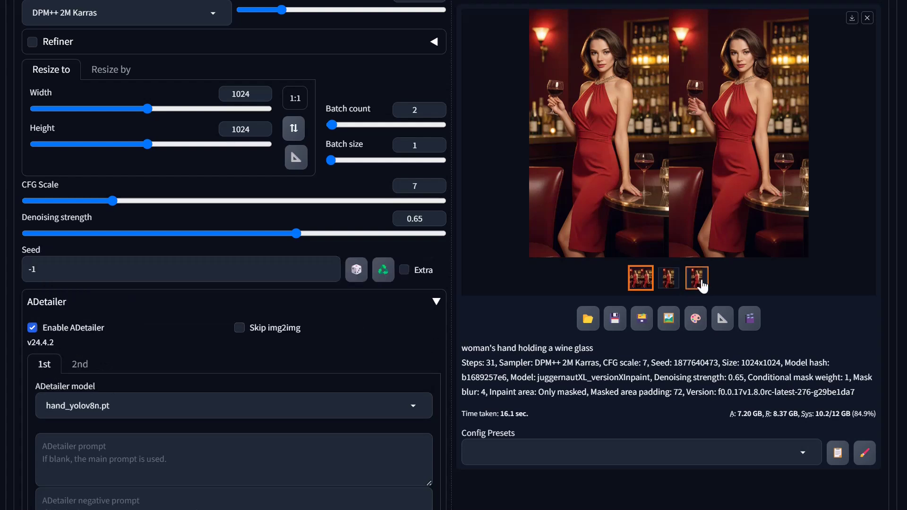
# View the last inpainted result at full zoom, inspect the repaired hand on the wine glass, and close the viewer.
pyautogui.click(705, 283)
pyautogui.click(635, 206)
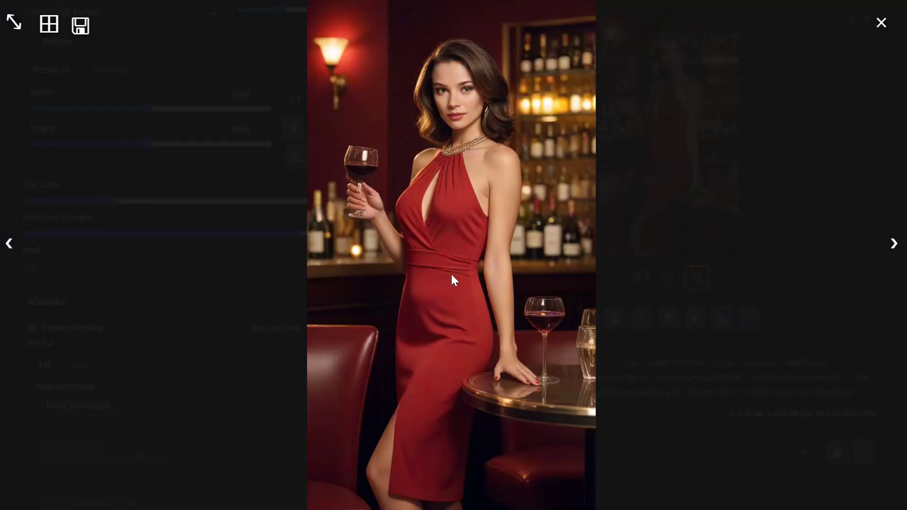
pyautogui.click(13, 23)
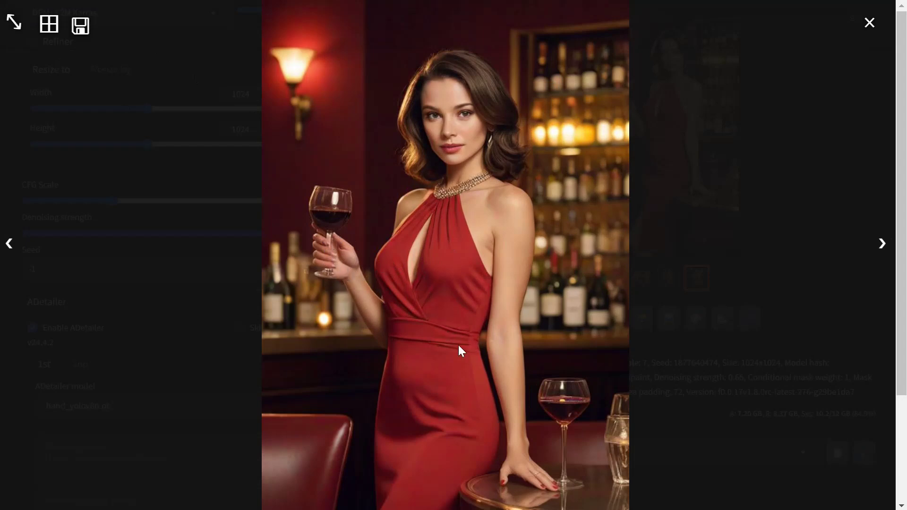
pyautogui.click(680, 355)
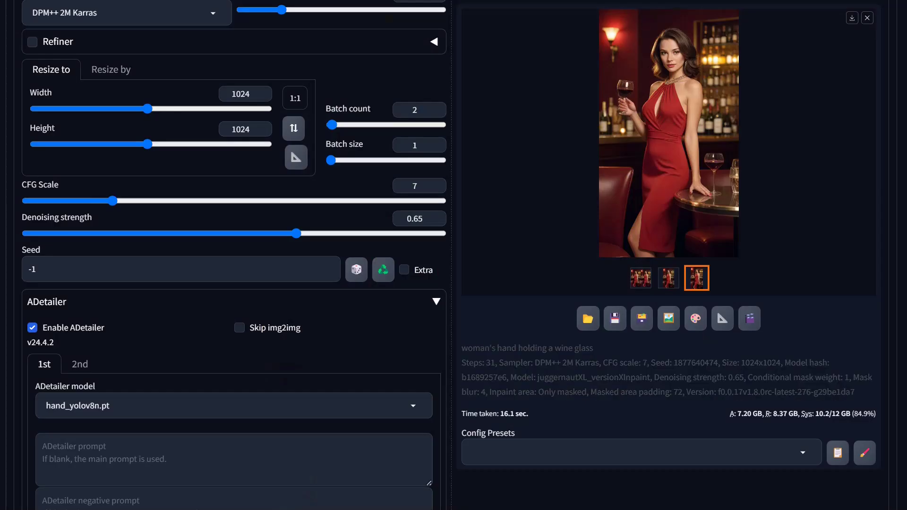
# Generate the inpainted images again with ADetailer hand detection enabled.
pyautogui.scroll(15, 685, 306)
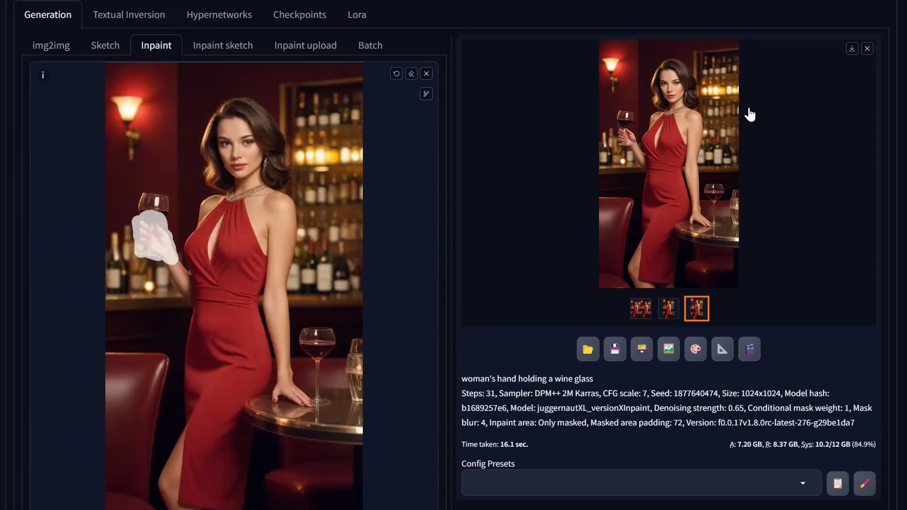
pyautogui.scroll(5, 751, 115)
pyautogui.click(762, 111)
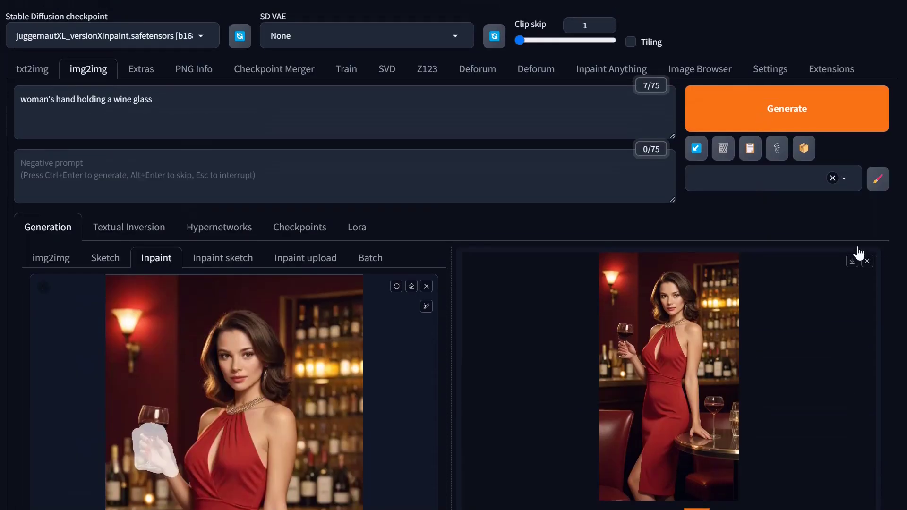
# Enlarge the new ADetailer result to full zoom and examine the fingers around the wine glass stem.
pyautogui.scroll(-3, 650, 335)
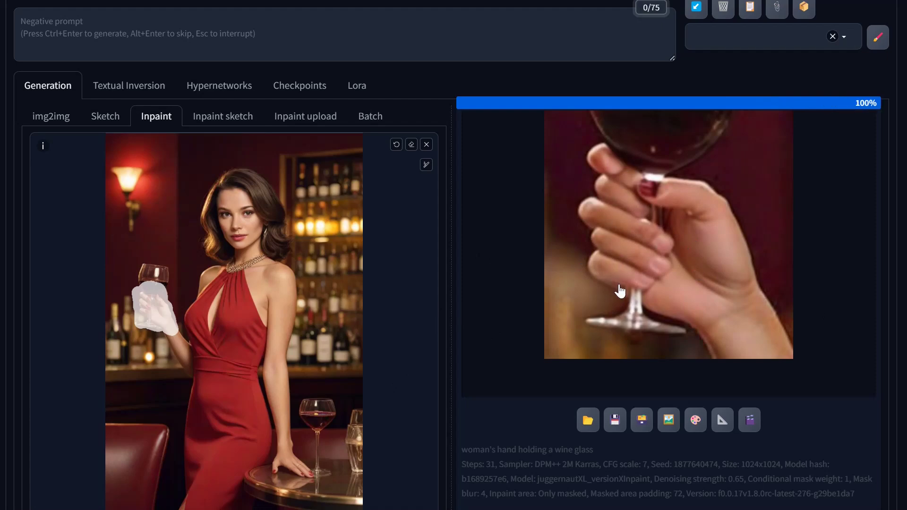
pyautogui.click(669, 221)
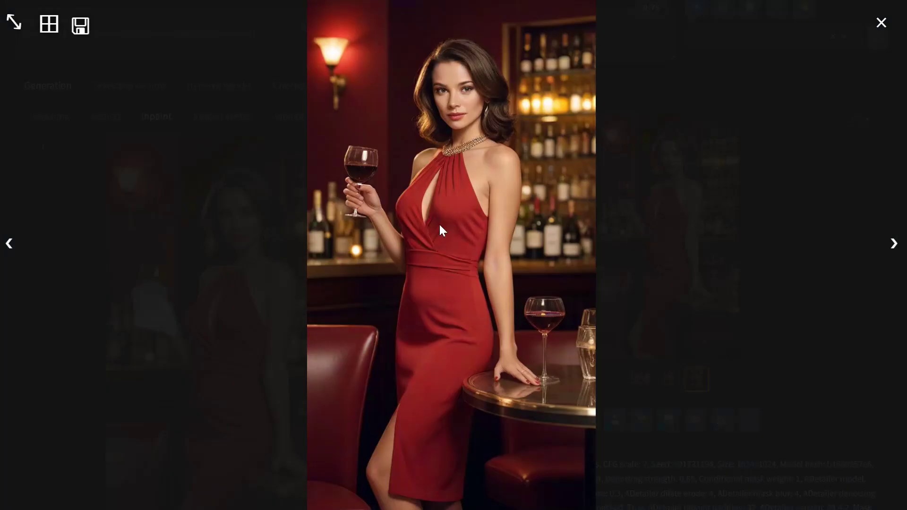
pyautogui.click(401, 209)
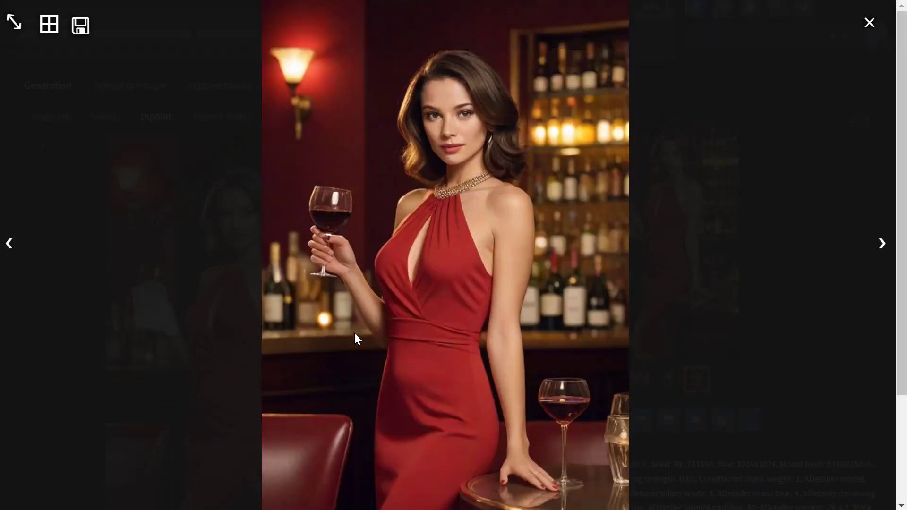
# Close the enlarged result and load the dreamshaperXL_lightningInpaint.safetensors checkpoint.
pyautogui.click(322, 243)
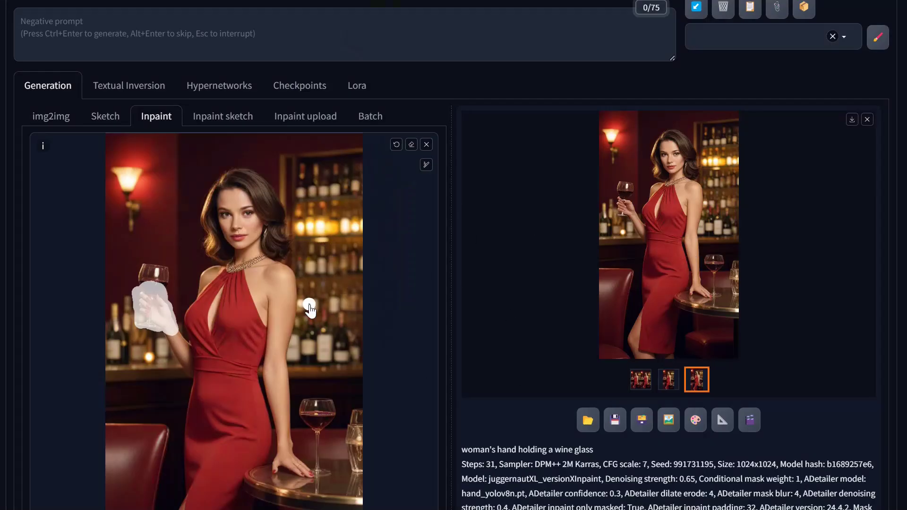
pyautogui.scroll(3, 305, 322)
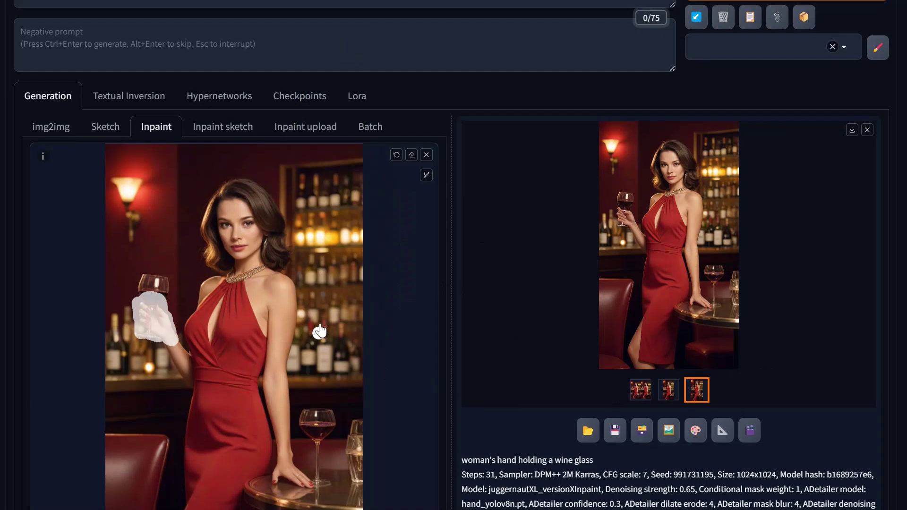
pyautogui.click(40, 36)
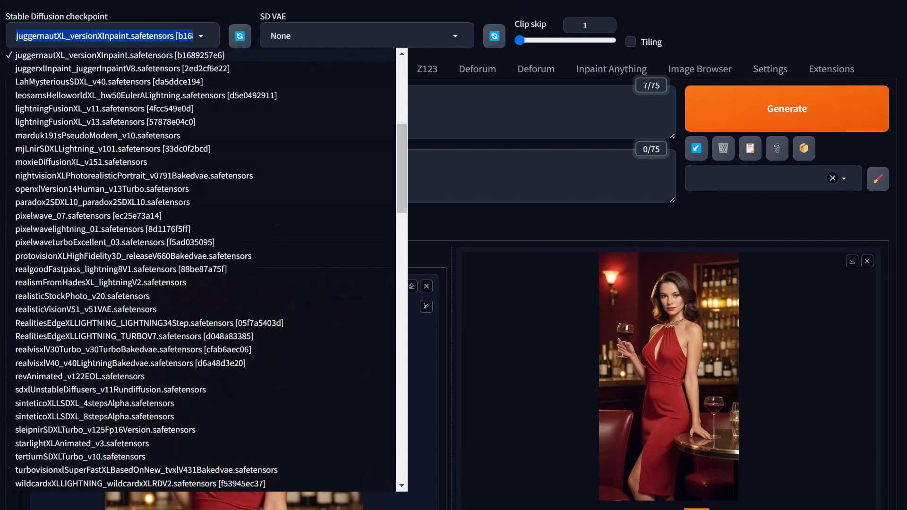
pyautogui.press('BackSpace')
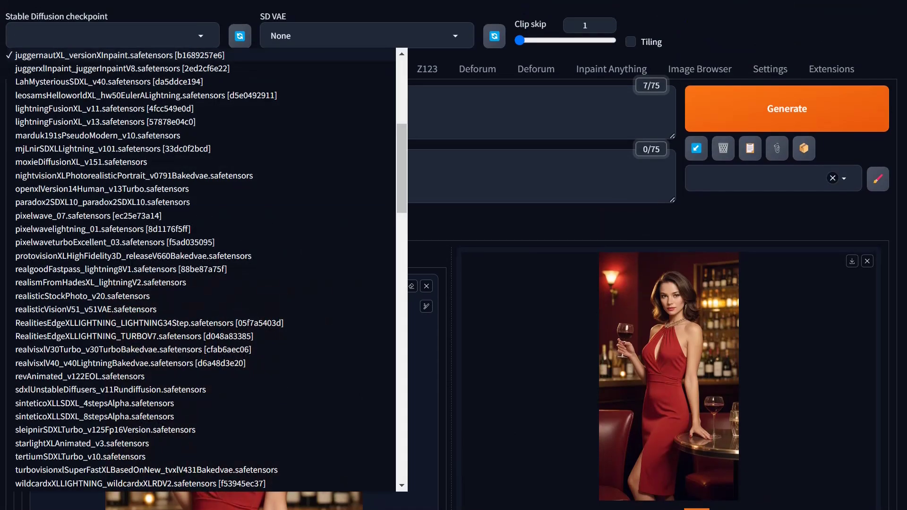
pyautogui.write('inpain')
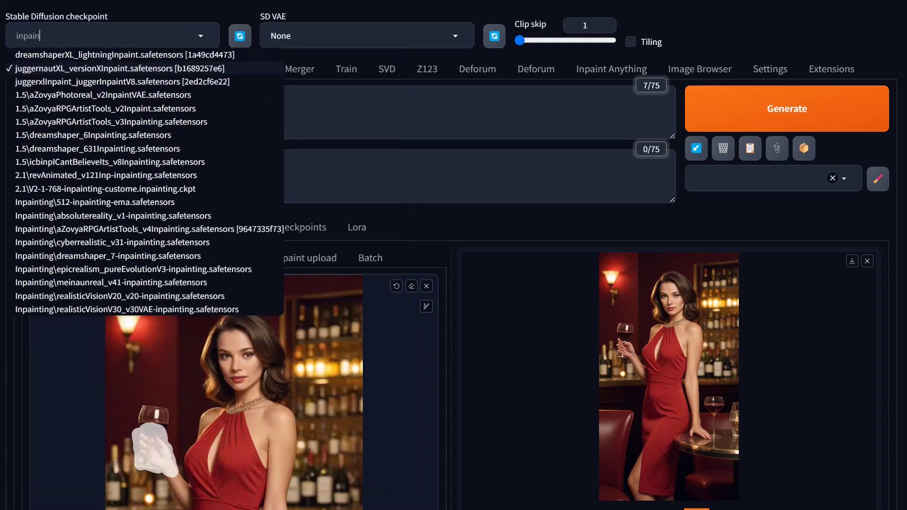
pyautogui.click(52, 56)
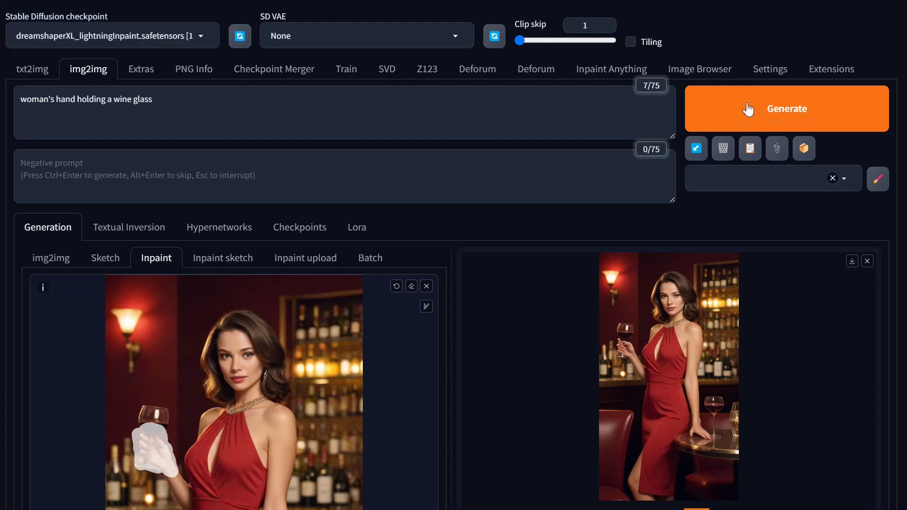
# Generate the hand inpainting with the new checkpoint, examine the hand at full zoom, and close the viewer.
pyautogui.click(787, 108)
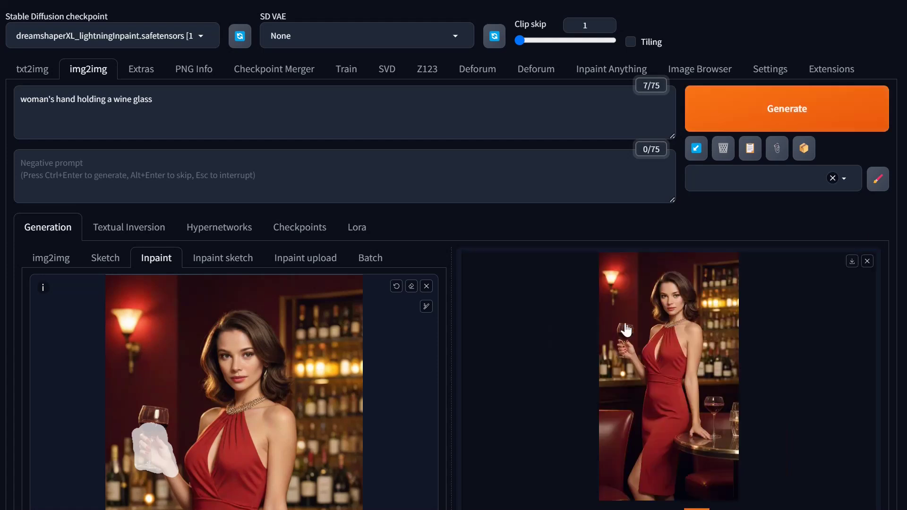
pyautogui.click(646, 409)
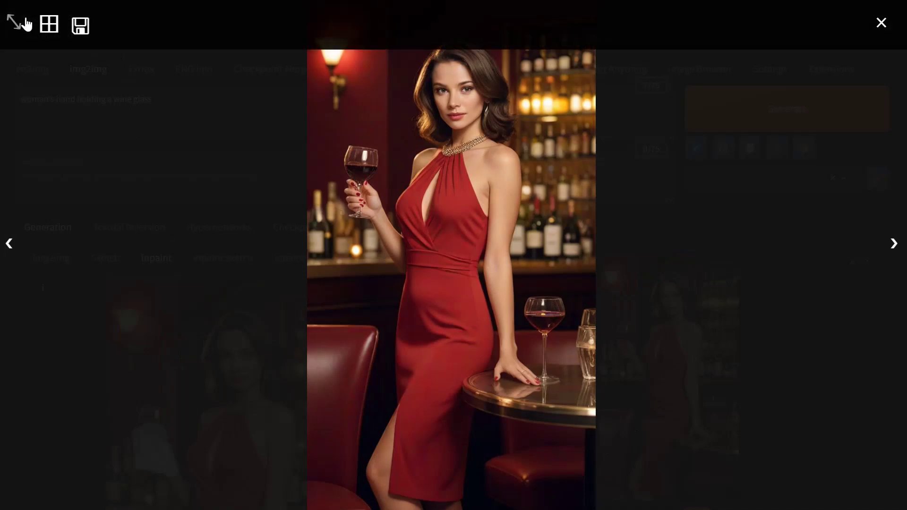
pyautogui.click(17, 23)
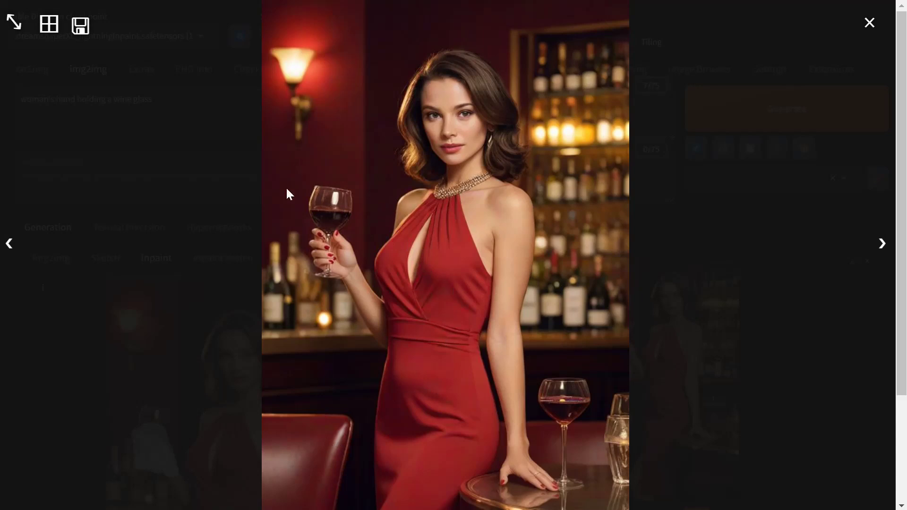
pyautogui.click(424, 264)
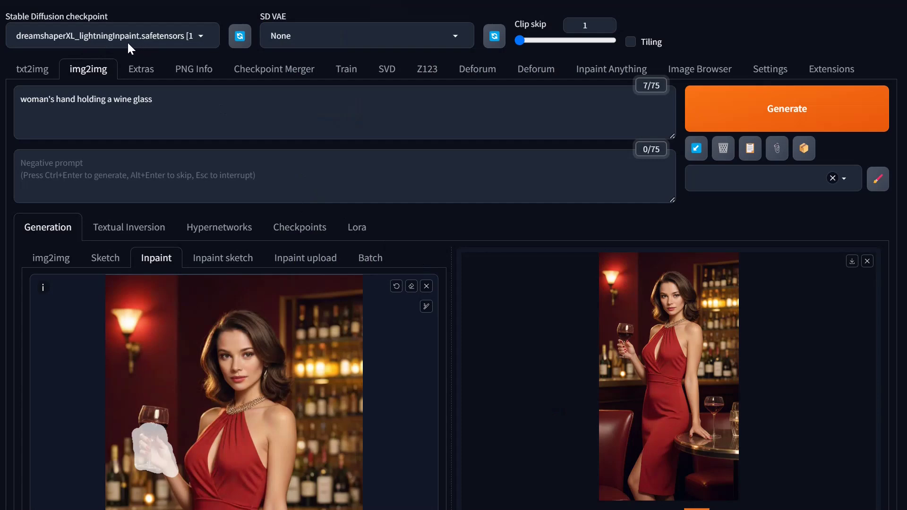
# Set the inpainting run to 8 sampling steps, CFG scale 2.5 and denoising strength 0.7.
pyautogui.scroll(-5, 444, 379)
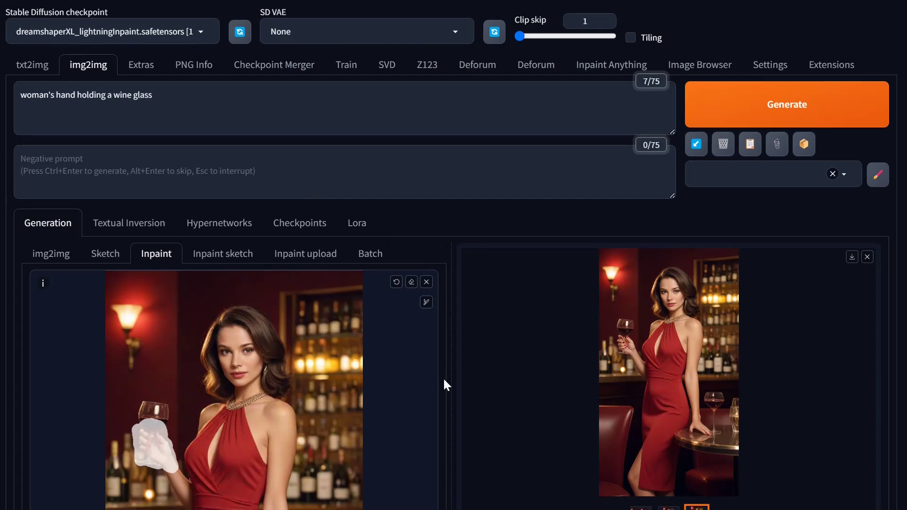
pyautogui.scroll(-10, 443, 378)
pyautogui.scroll(3, 443, 378)
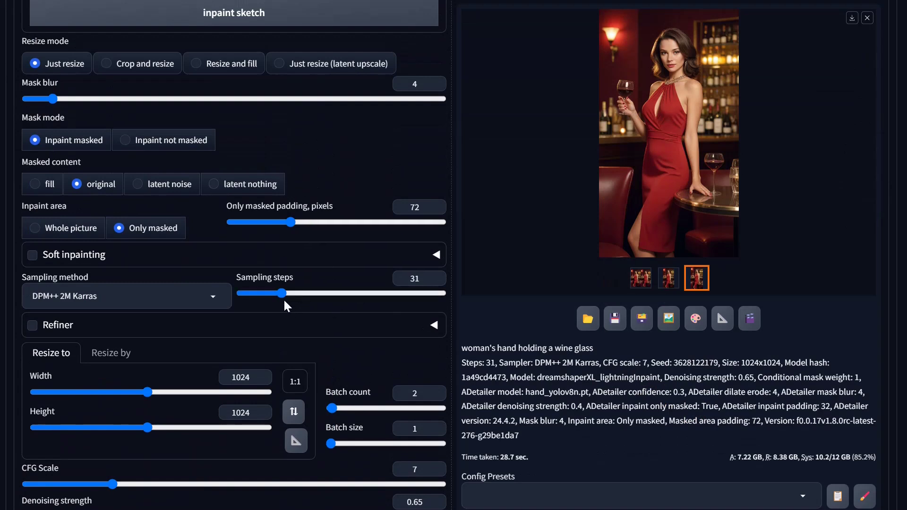
pyautogui.moveTo(282, 294); pyautogui.dragTo(258, 294)
pyautogui.scroll(-3, 214, 425)
pyautogui.moveTo(112, 342); pyautogui.dragTo(83, 343)
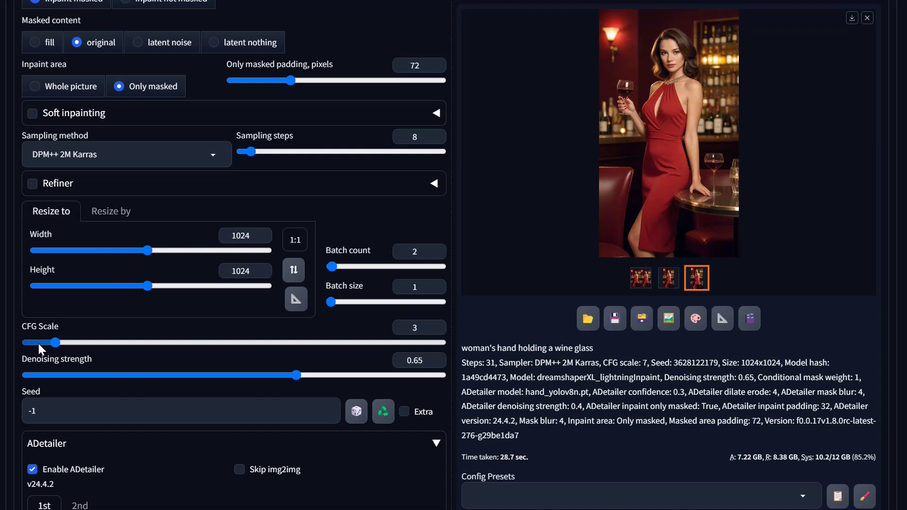
pyautogui.moveTo(55, 343); pyautogui.dragTo(72, 344)
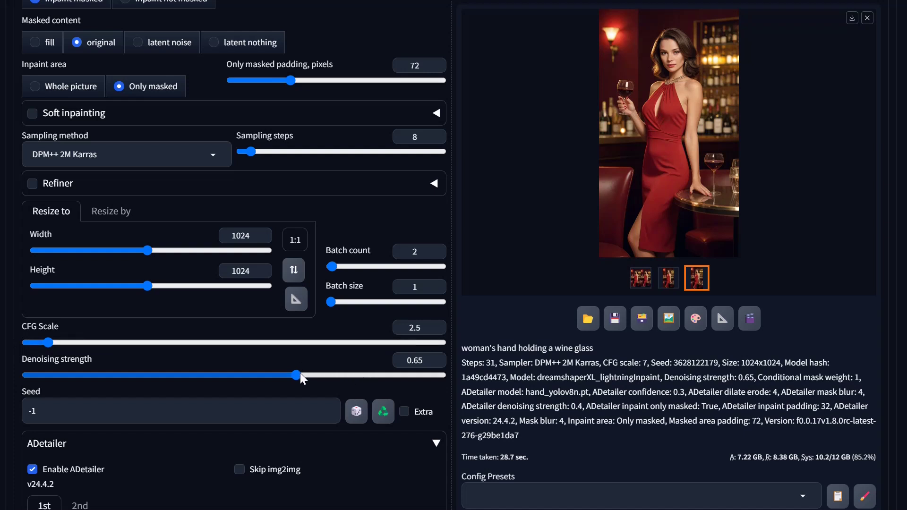
pyautogui.moveTo(301, 375); pyautogui.dragTo(318, 375)
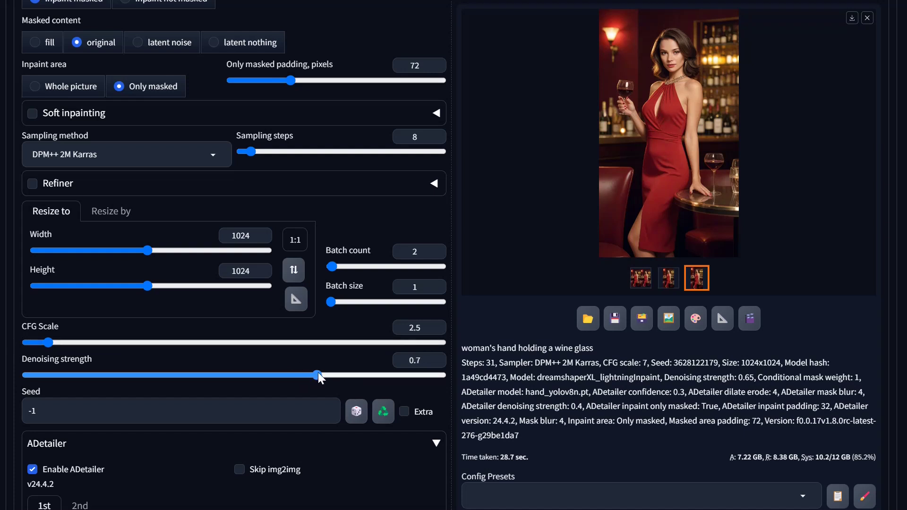
# Choose the Euler A Turbo sampling method and set the only-masked padding to 44 pixels.
pyautogui.click(214, 158)
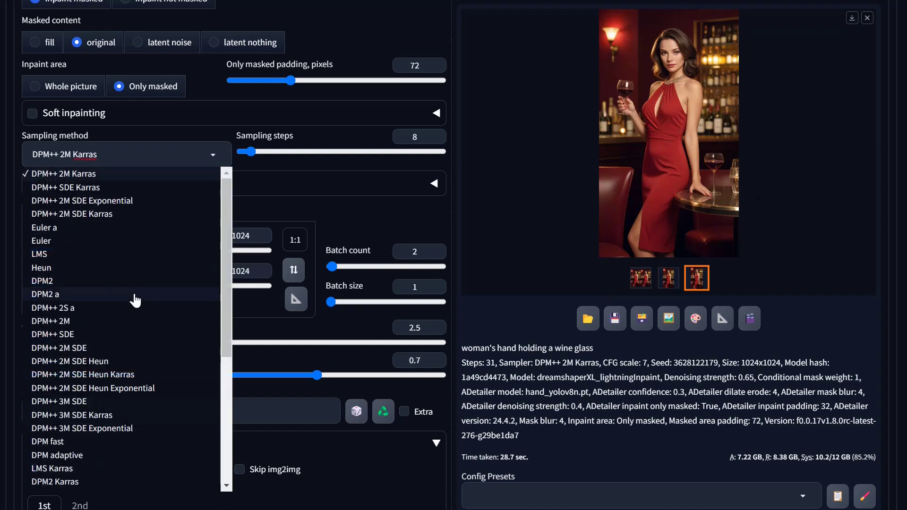
pyautogui.scroll(-3, 134, 400)
pyautogui.scroll(-1, 134, 400)
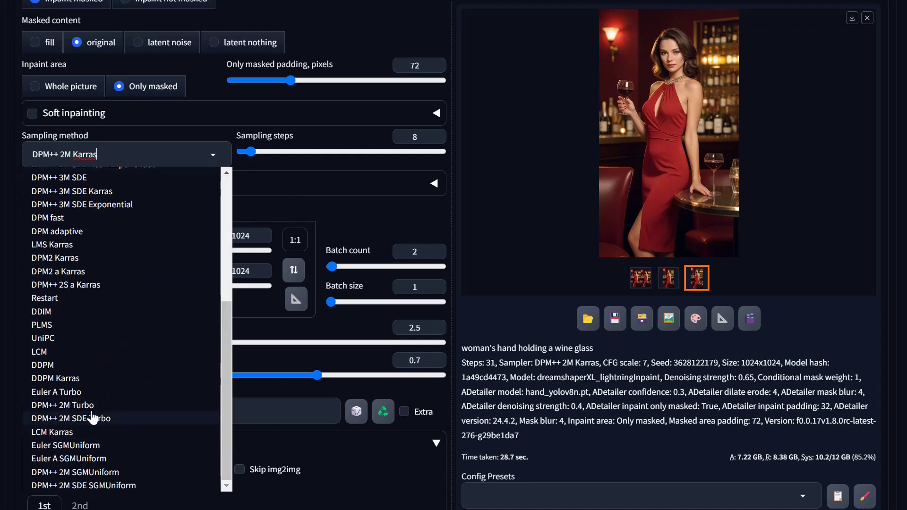
pyautogui.click(76, 394)
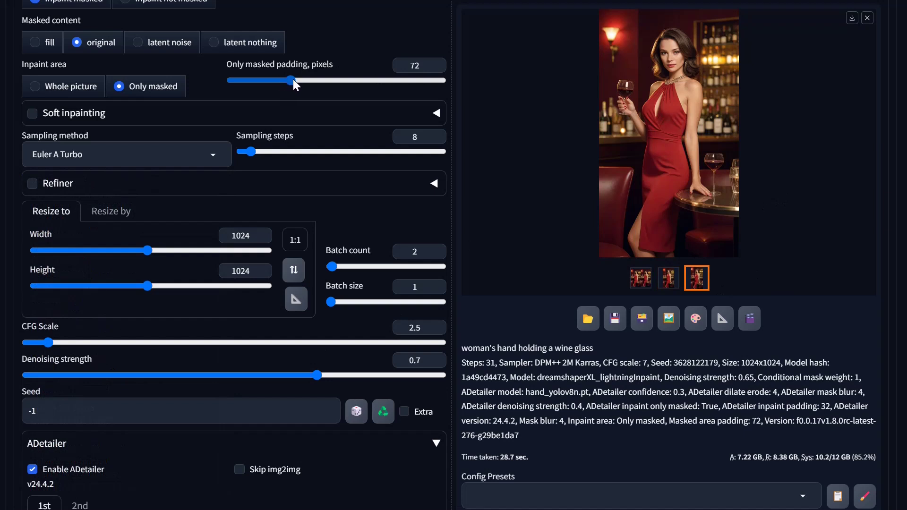
pyautogui.moveTo(294, 84); pyautogui.dragTo(269, 88)
# Generate the hand again with the lightning settings, inspect the result at full zoom, and close the viewer.
pyautogui.scroll(15, 779, 84)
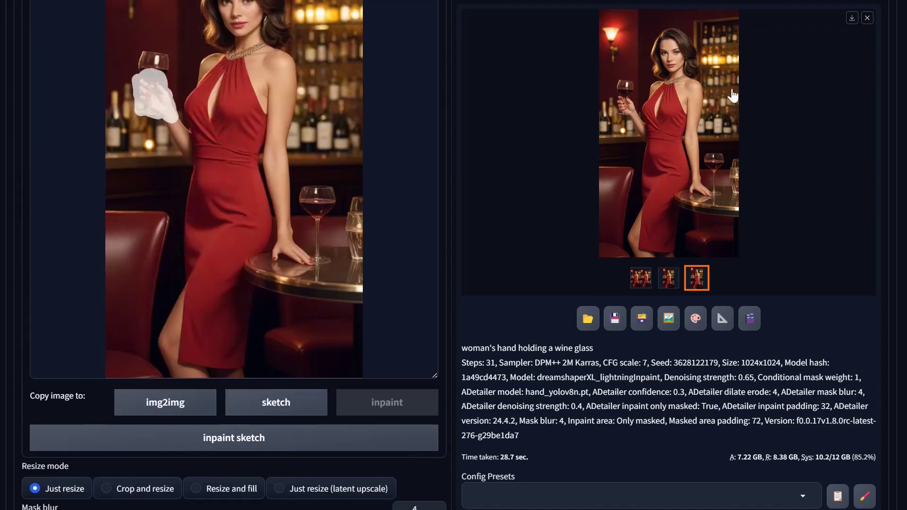
pyautogui.click(782, 121)
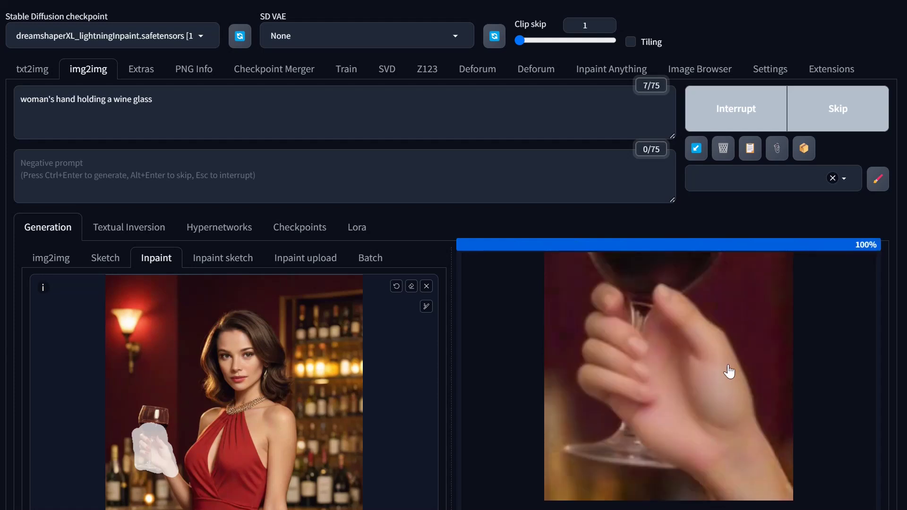
pyautogui.click(715, 373)
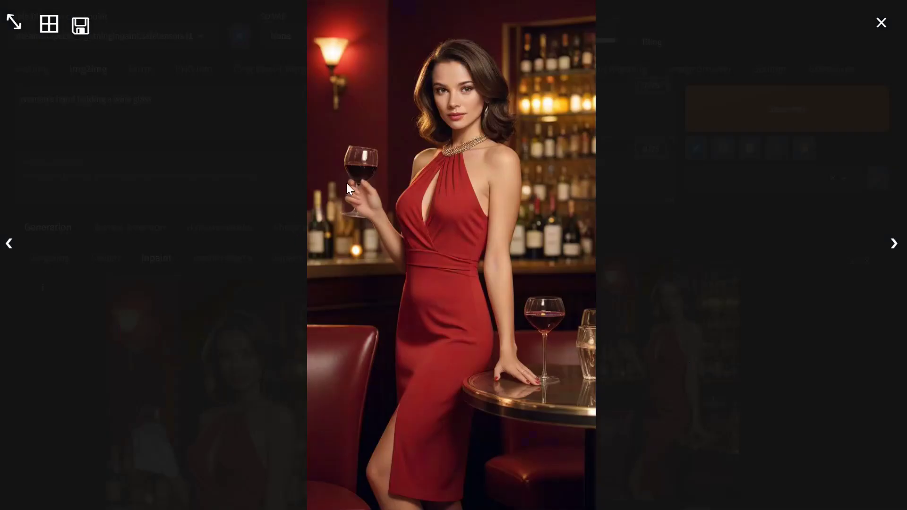
pyautogui.click(16, 23)
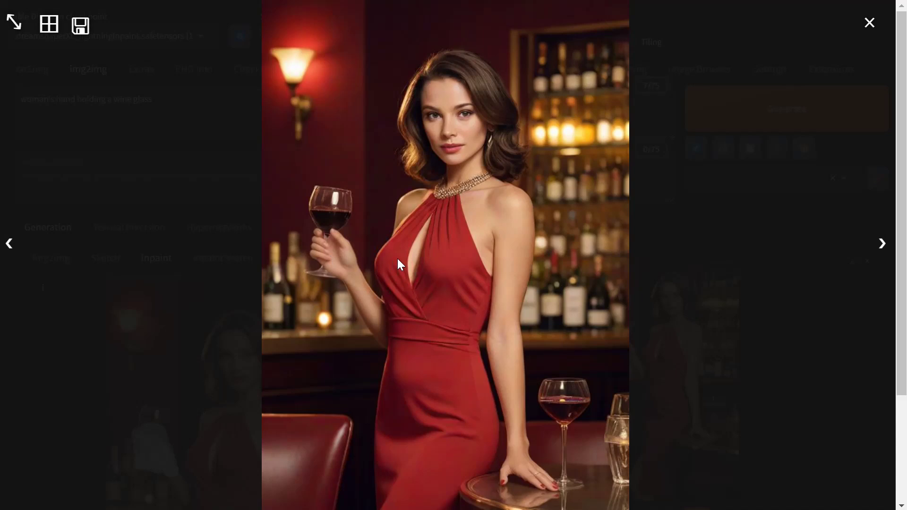
pyautogui.click(512, 305)
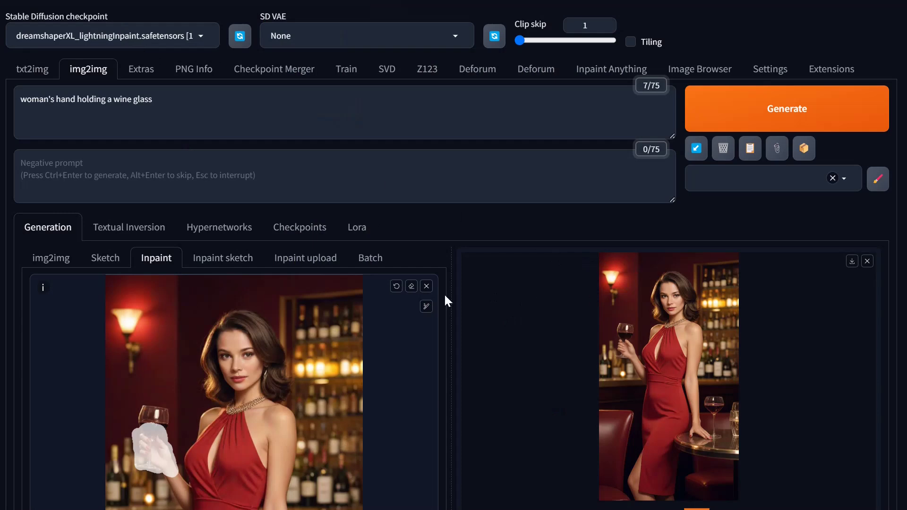
# Clear the hand mask, enlarge the brush to nearly its maximum size, and paint a mask over the whole red dress.
pyautogui.click(412, 287)
pyautogui.scroll(-5, 414, 406)
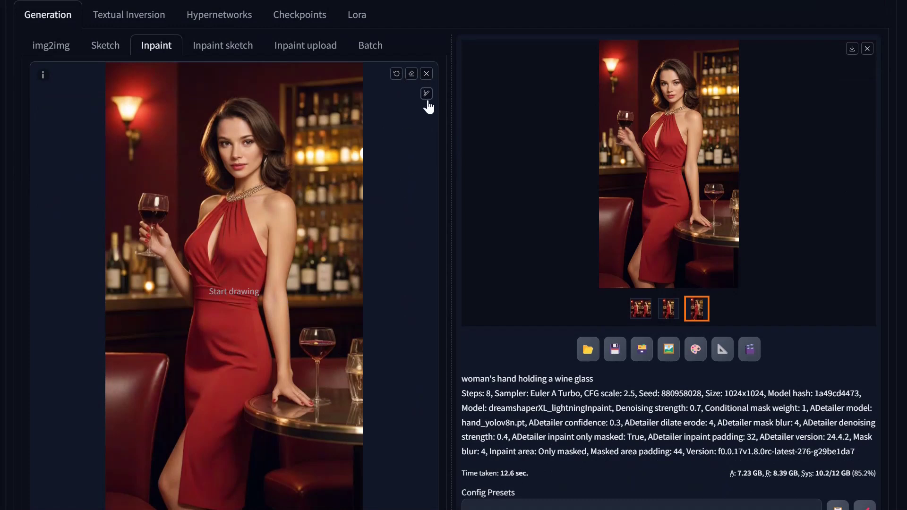
pyautogui.click(427, 96)
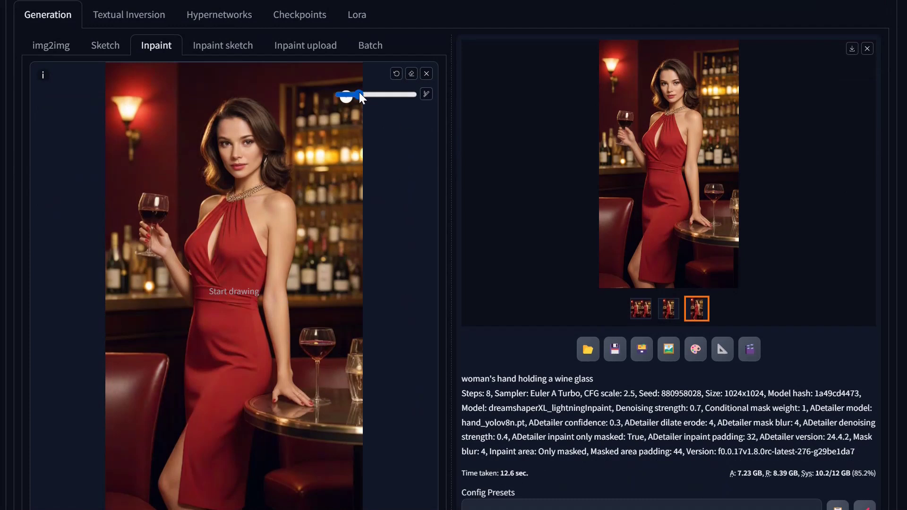
pyautogui.moveTo(359, 95); pyautogui.dragTo(412, 95)
pyautogui.moveTo(231, 213)
pyautogui.mouseDown()
pyautogui.moveTo(212, 246)
pyautogui.moveTo(196, 493)
pyautogui.moveTo(229, 487)
pyautogui.moveTo(225, 417)
pyautogui.moveTo(244, 363)
pyautogui.moveTo(241, 240)
pyautogui.moveTo(246, 267)
pyautogui.moveTo(213, 346)
pyautogui.mouseUp()
pyautogui.scroll(-10, 298, 344)
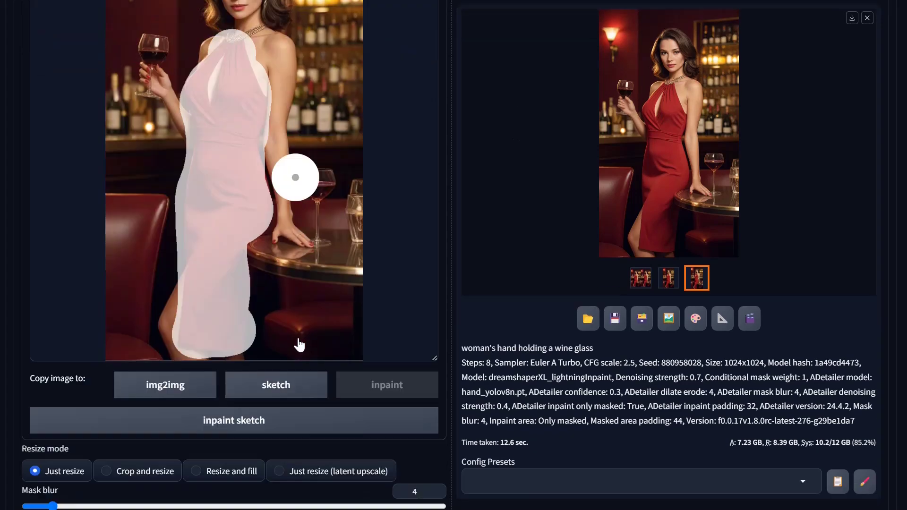
# Replace the prompt with "woman wearing elegant lacy purple cocktail dress".
pyautogui.scroll(15, 298, 341)
pyautogui.tripleClick(94, 99)
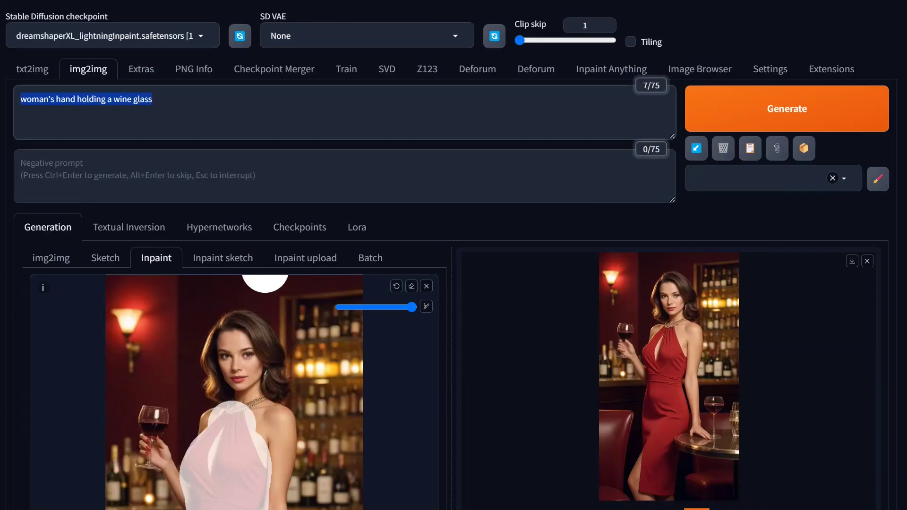
pyautogui.write('eleg')
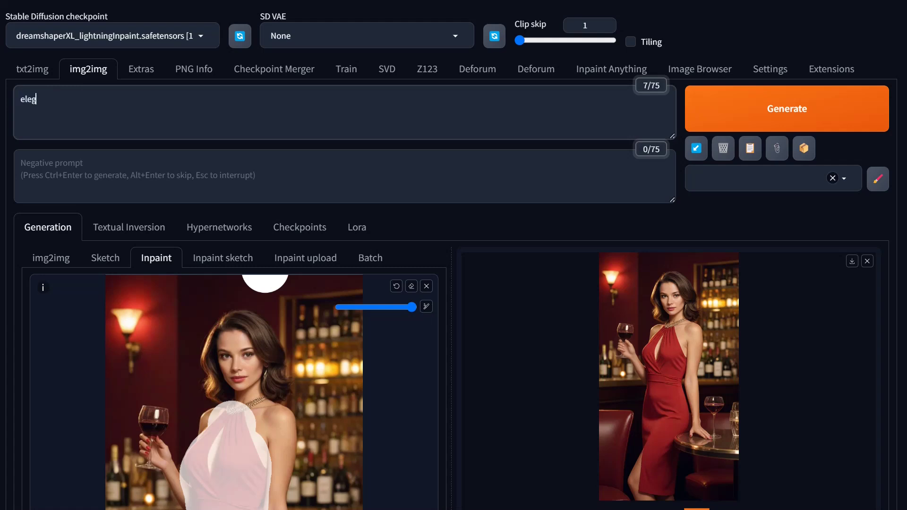
pyautogui.write('ant lacy purple cocktail dress')
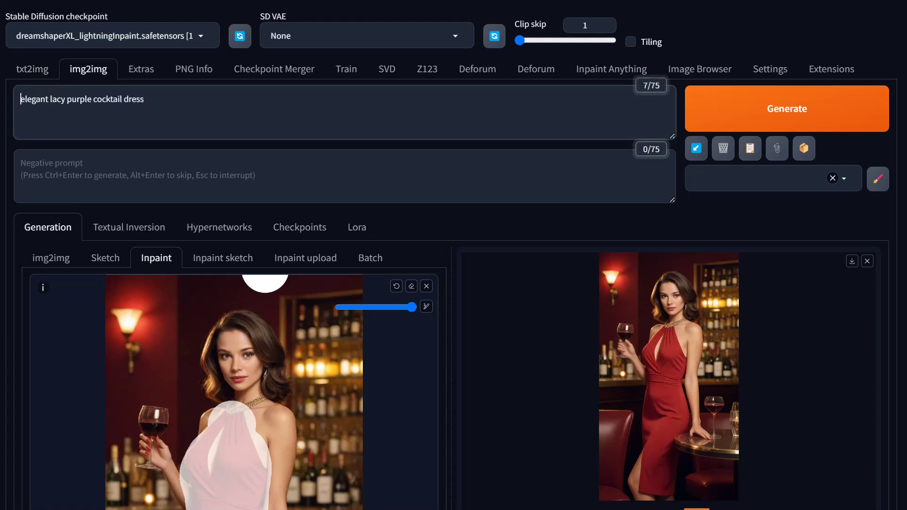
pyautogui.write('woman wearing')
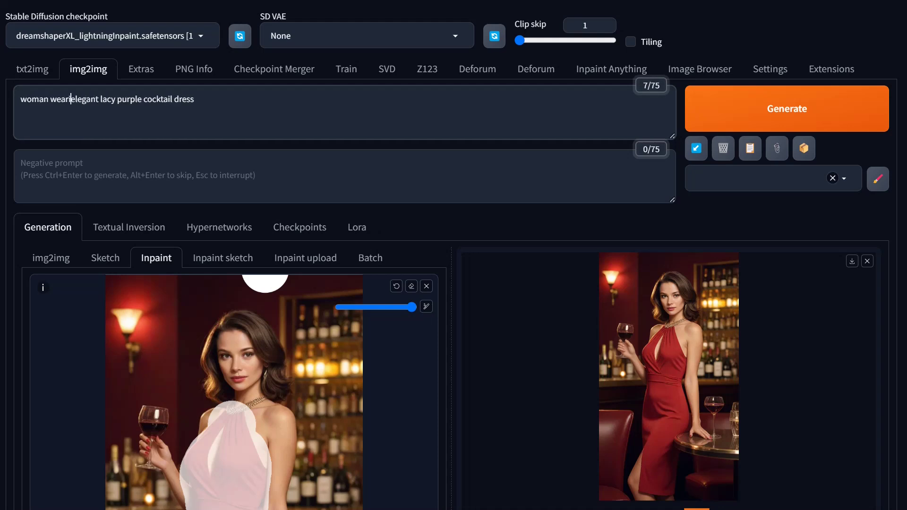
# Review the dress mask's coverage and the inpainting, sampling and ADetailer settings for the dress change.
pyautogui.scroll(-15, 397, 307)
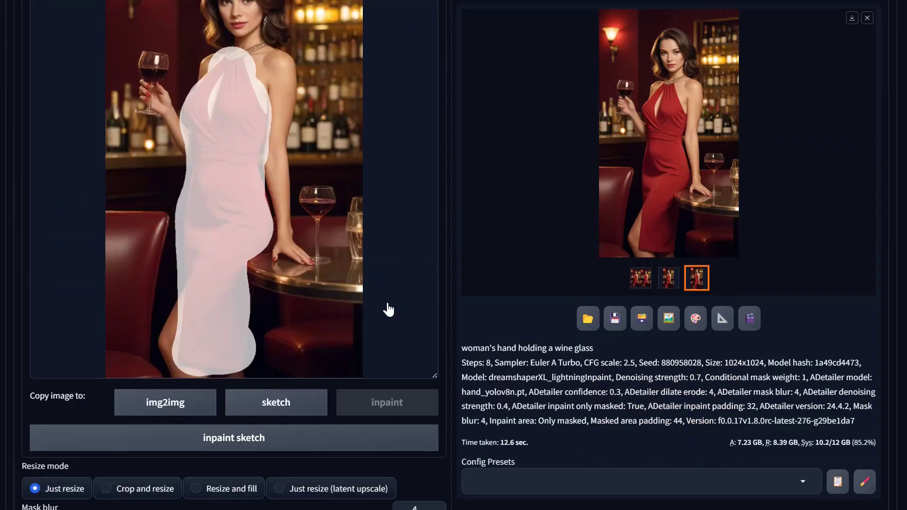
pyautogui.scroll(1, 391, 292)
pyautogui.scroll(-5, 391, 264)
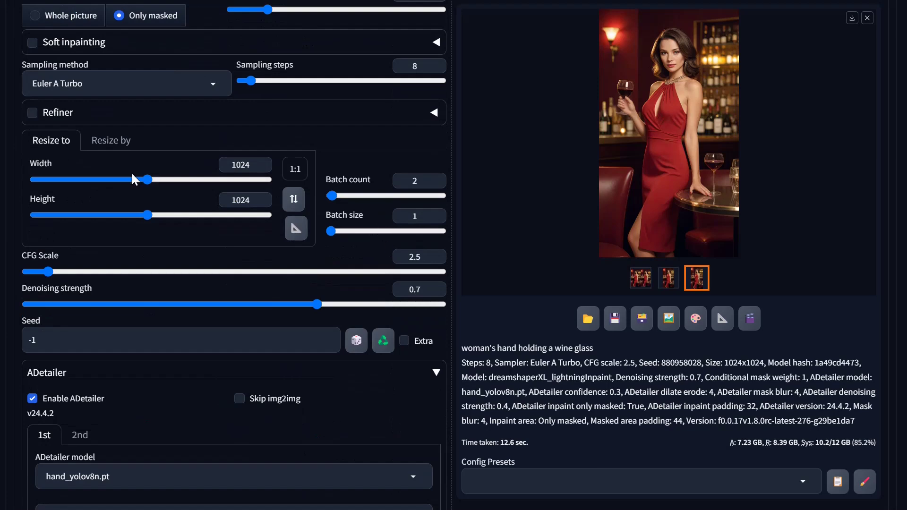
pyautogui.scroll(10, 134, 179)
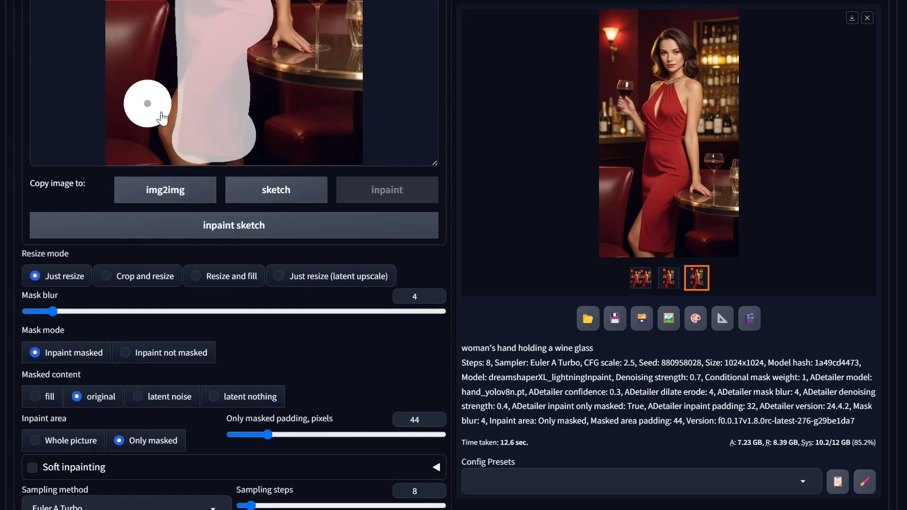
pyautogui.scroll(5, 162, 118)
pyautogui.scroll(-1, 290, 95)
pyautogui.scroll(1, 254, 19)
pyautogui.scroll(-1, 233, 81)
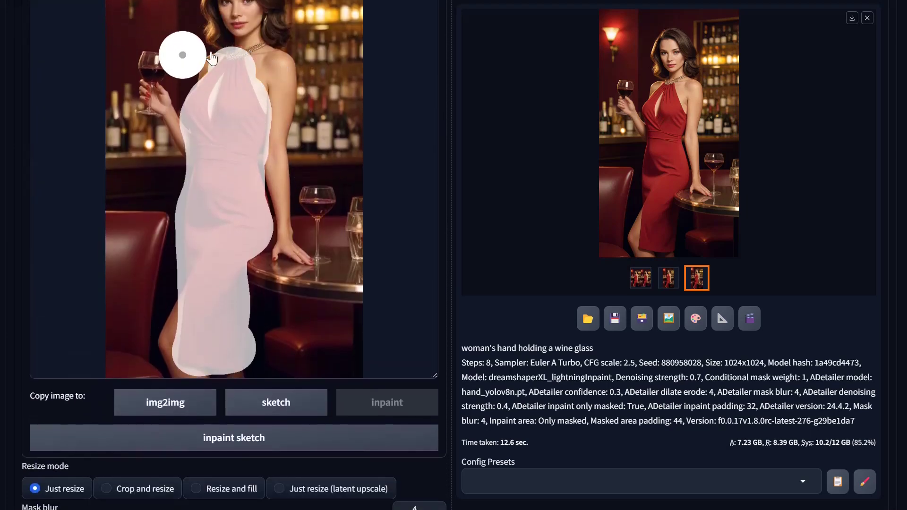
pyautogui.scroll(-15, 295, 312)
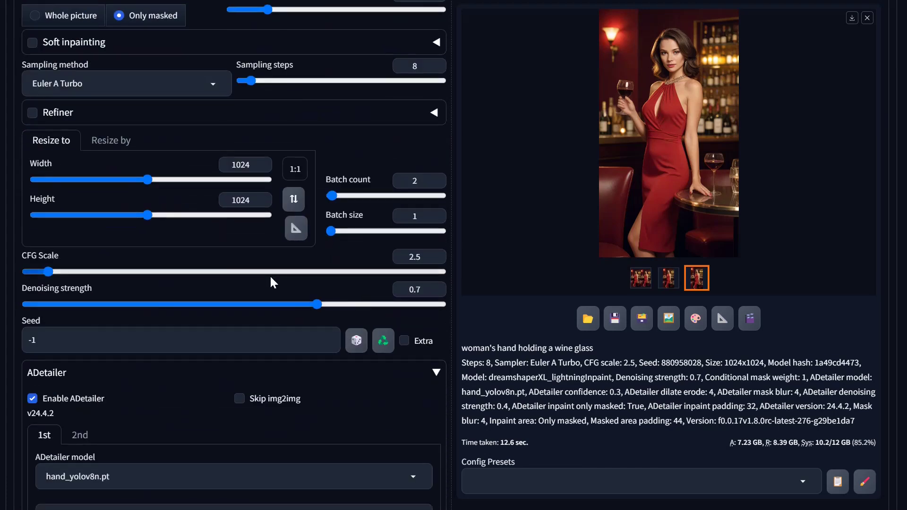
# Generate the purple cocktail dress inpaint, inspect the first result at full size, and close the viewer.
pyautogui.scroll(15, 586, 310)
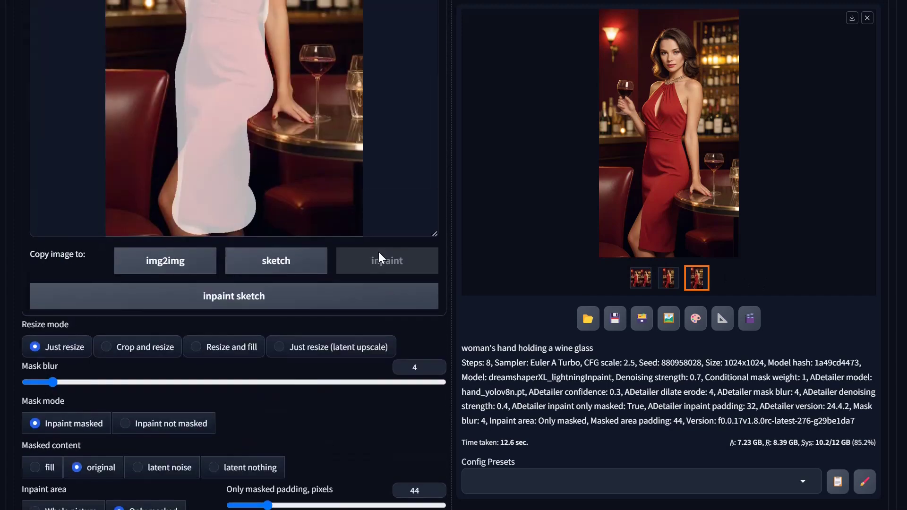
pyautogui.scroll(1, 662, 166)
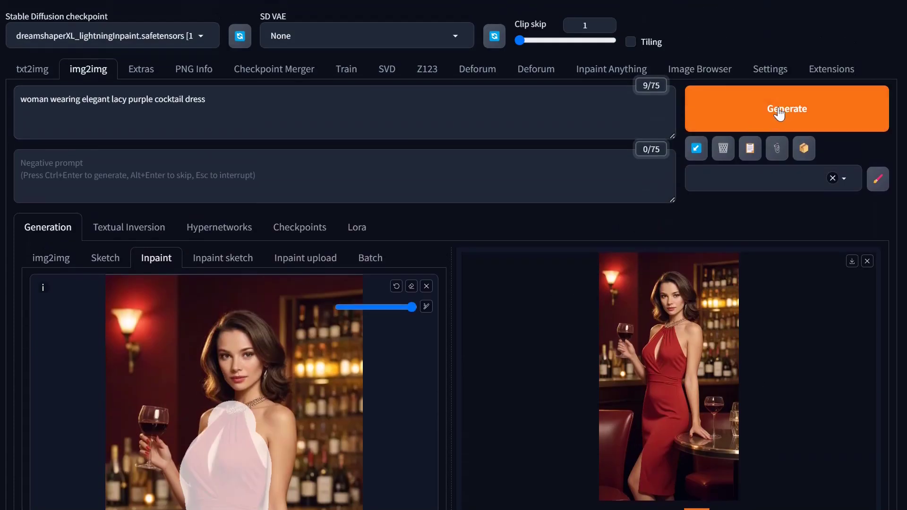
pyautogui.click(779, 113)
pyautogui.scroll(-3, 686, 250)
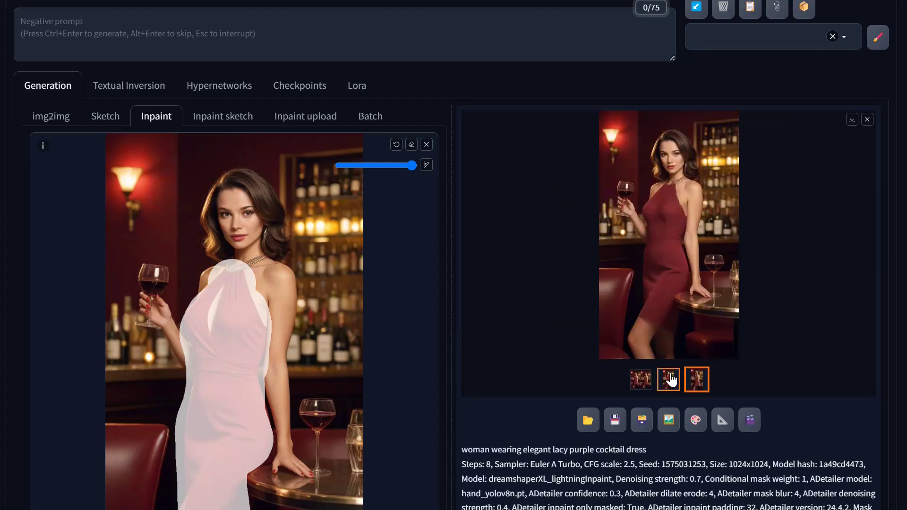
pyautogui.click(711, 308)
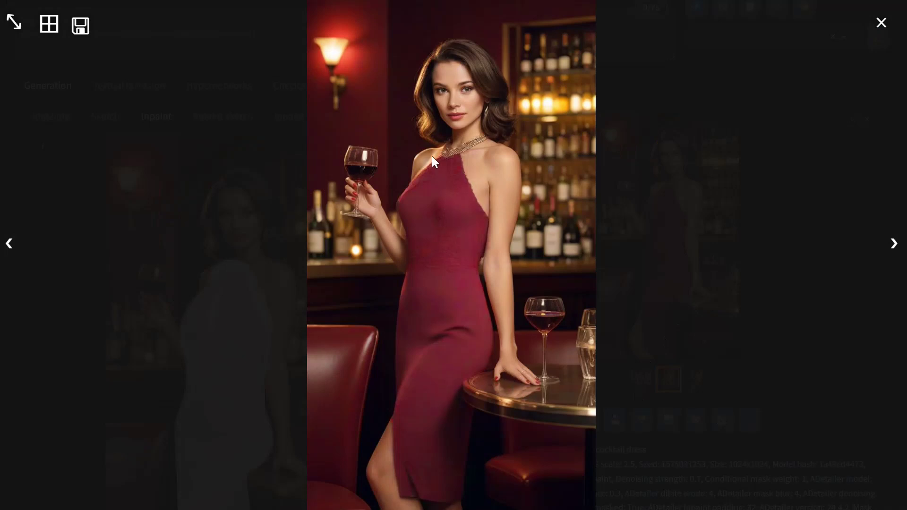
pyautogui.click(423, 336)
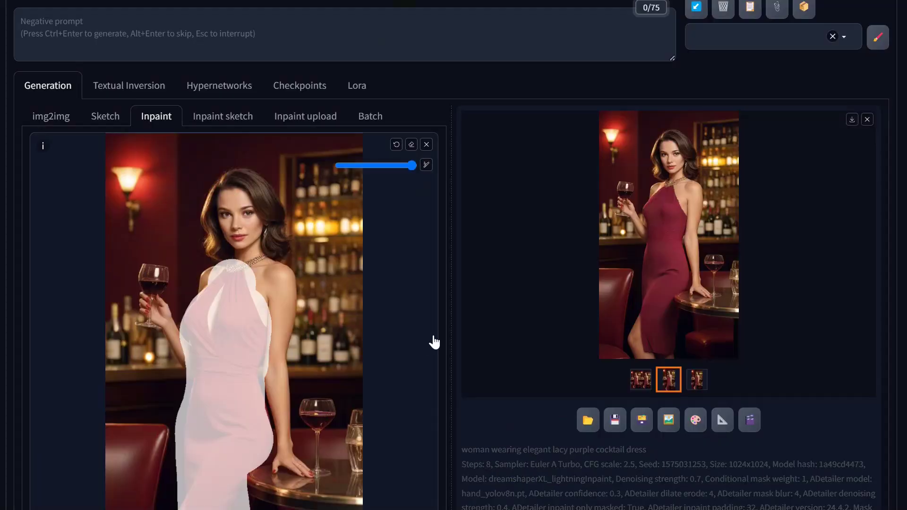
# Add "vivid" before "purple" in the dress prompt.
pyautogui.scroll(3, 97, 131)
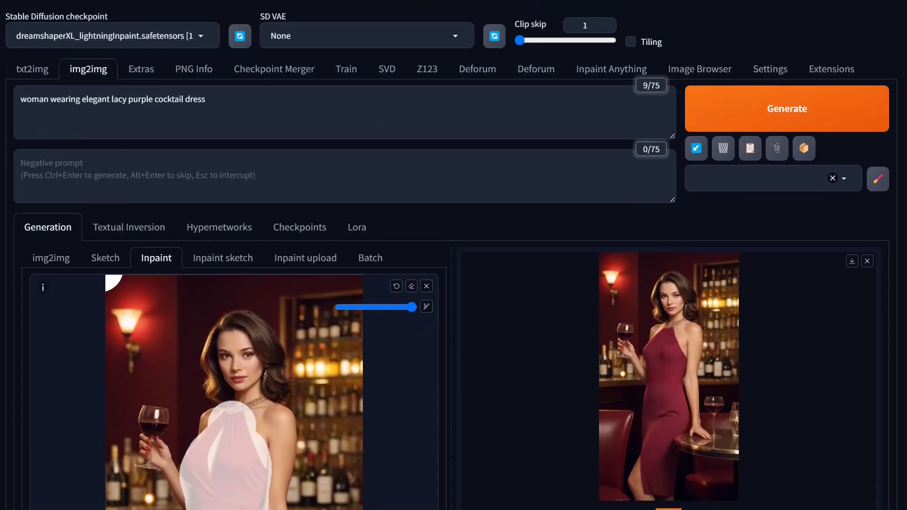
pyautogui.click(128, 99)
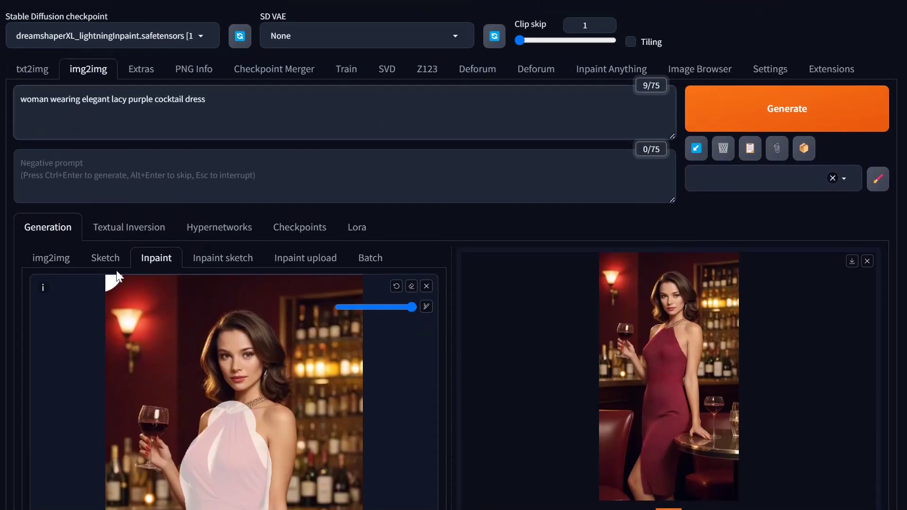
pyautogui.write('vivid')
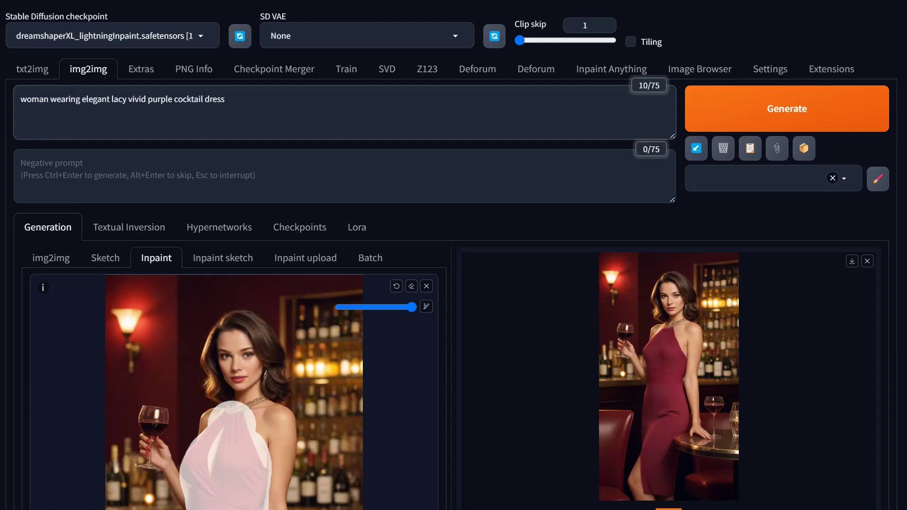
# Raise the denoising strength to 0.75, disable ADetailer, and collapse its settings.
pyautogui.scroll(-19, 452, 261)
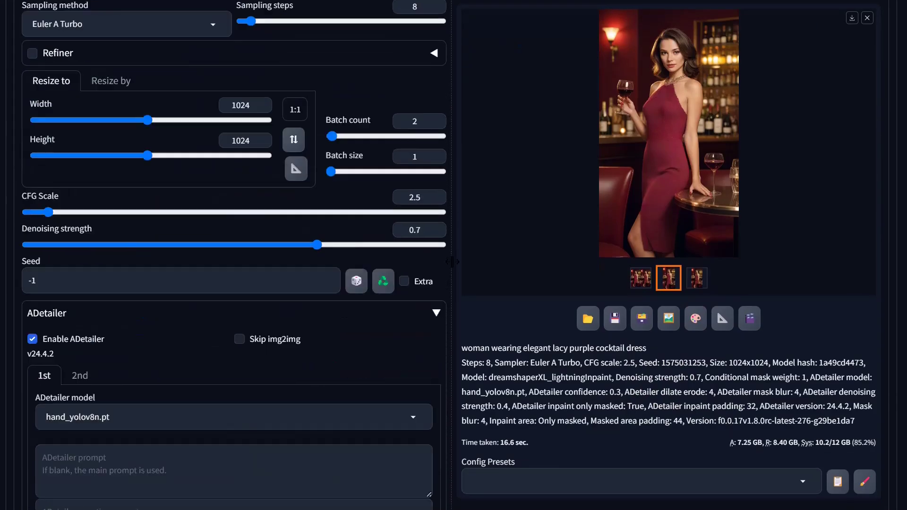
pyautogui.scroll(-2, 452, 261)
pyautogui.moveTo(317, 162); pyautogui.dragTo(341, 170)
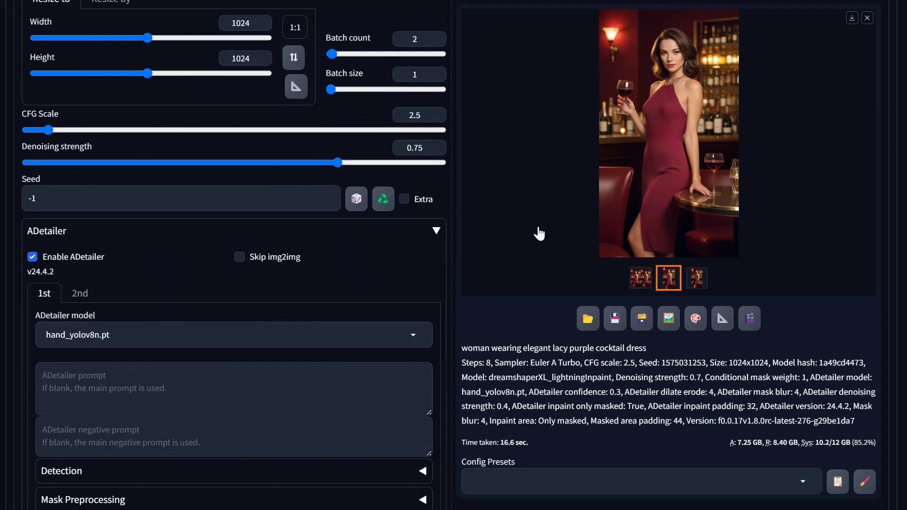
pyautogui.click(33, 257)
pyautogui.click(75, 234)
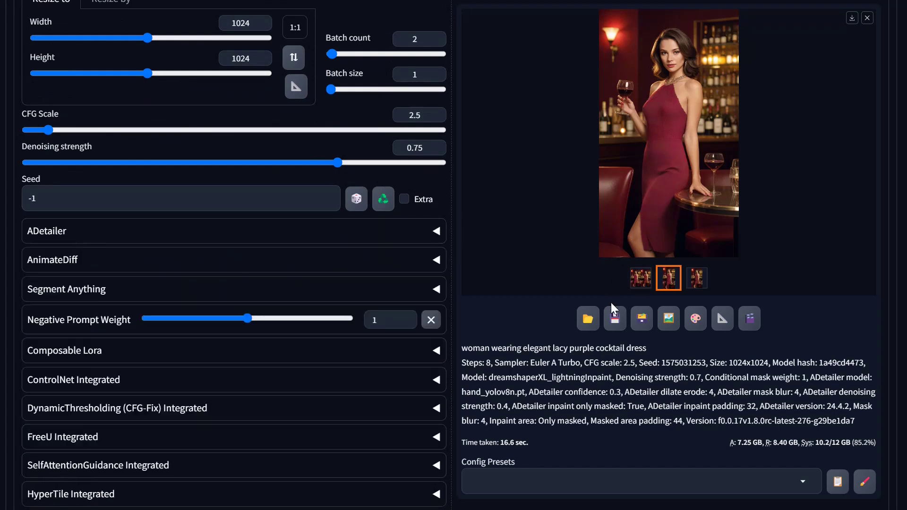
# Generate the dress again, compare the two results, and inspect the first one at full size before closing the viewer.
pyautogui.scroll(15, 613, 310)
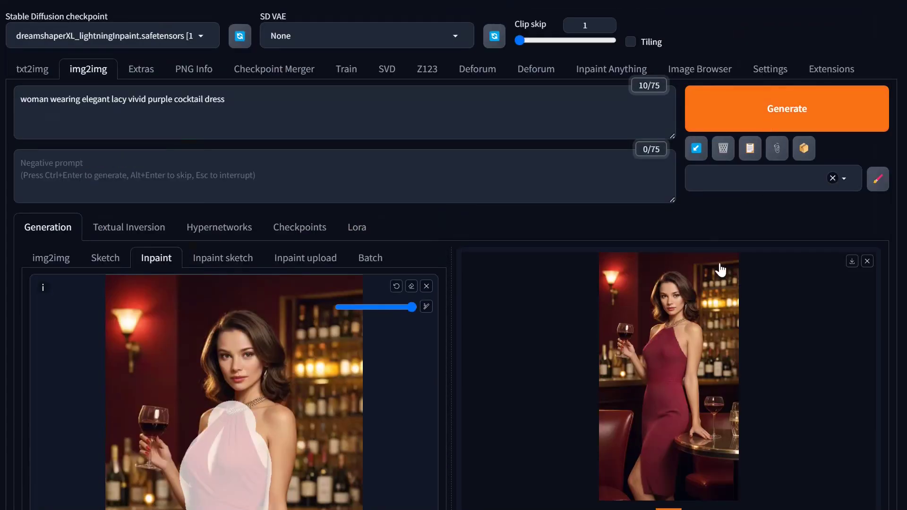
pyautogui.hotkey('ctrl', 'Return')
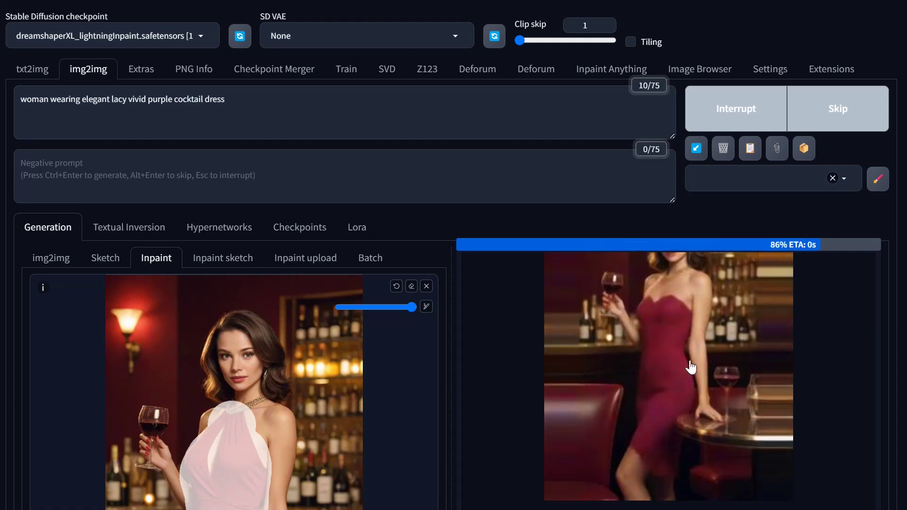
pyautogui.scroll(-5, 658, 492)
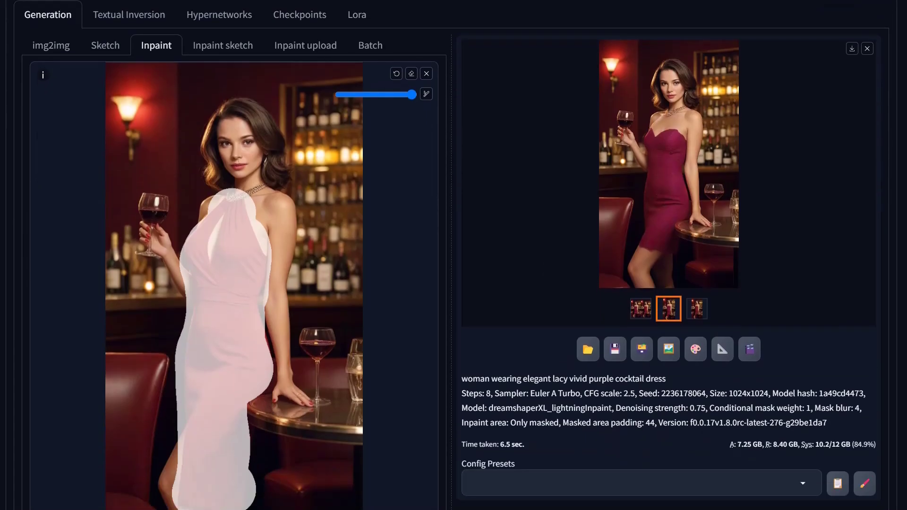
pyautogui.click(697, 309)
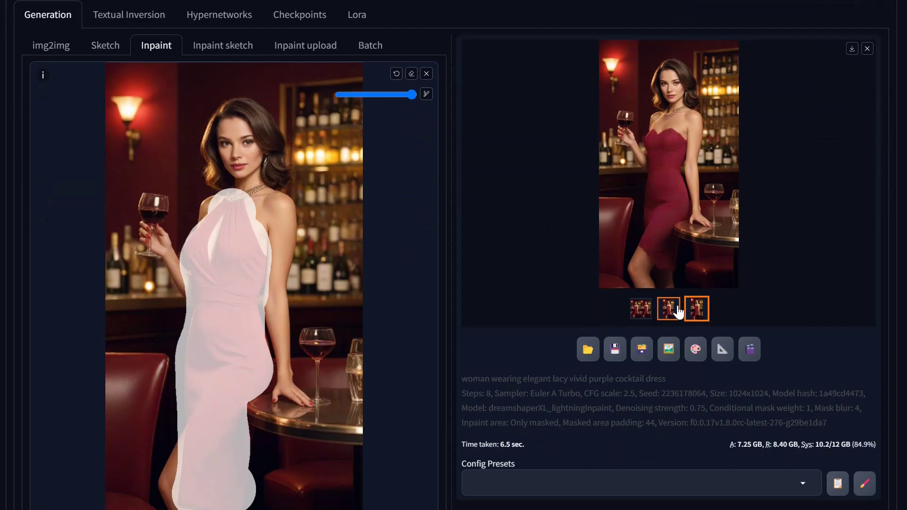
pyautogui.click(679, 313)
pyautogui.click(671, 234)
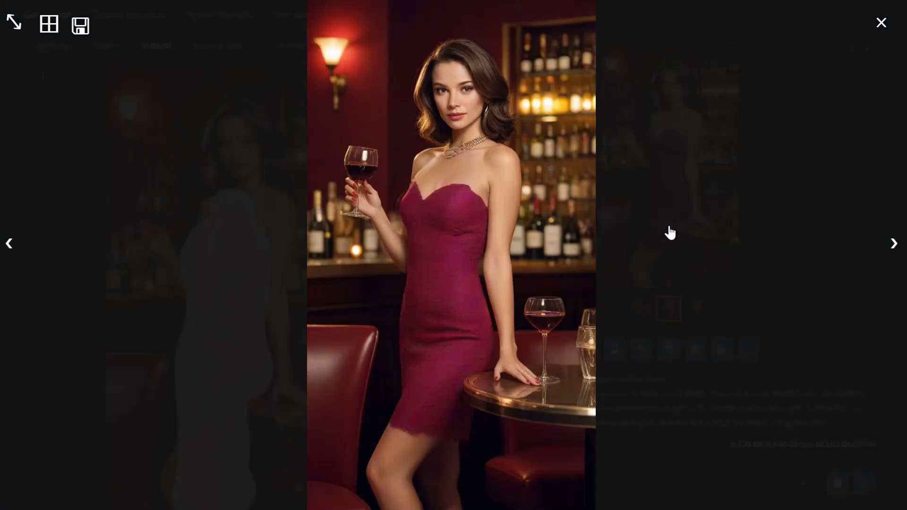
pyautogui.click(641, 298)
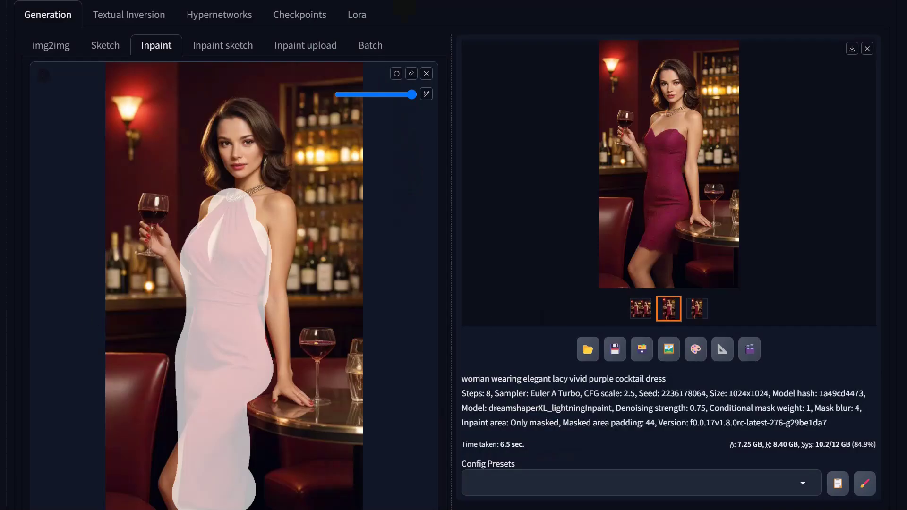
pyautogui.scroll(-5, 213, 263)
pyautogui.scroll(4, 340, 223)
pyautogui.click(350, 203)
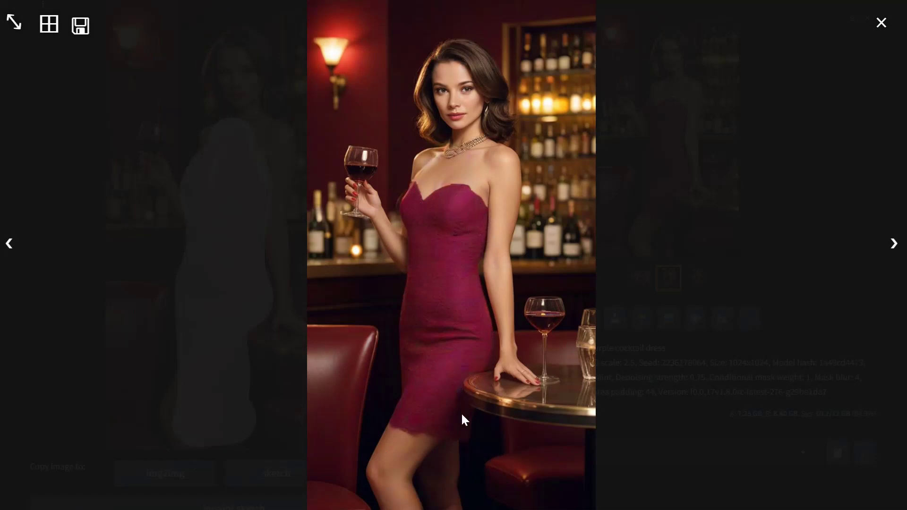
pyautogui.click(456, 367)
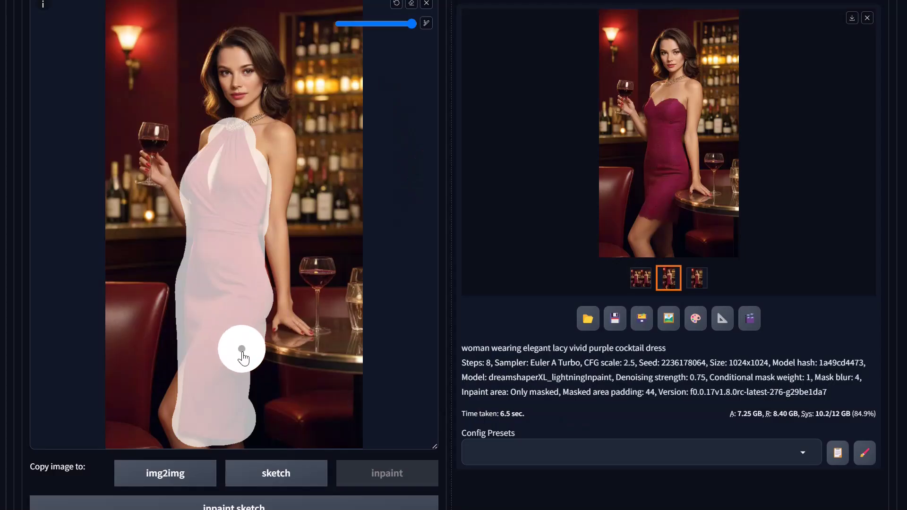
# Extend the dress mask beyond the skirt, both hips and waist, and over the neckline and shoulder.
pyautogui.moveTo(243, 359); pyautogui.dragTo(241, 405)
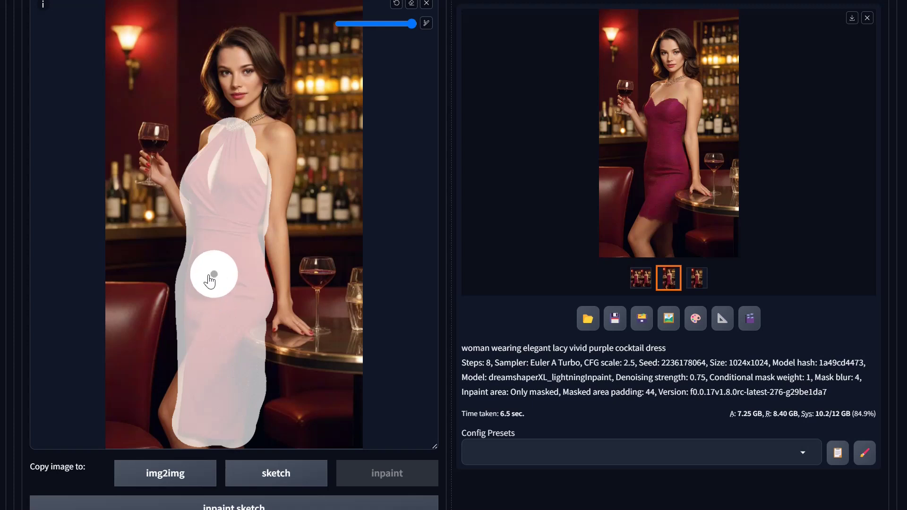
pyautogui.moveTo(214, 274)
pyautogui.mouseDown()
pyautogui.moveTo(195, 268)
pyautogui.moveTo(183, 285)
pyautogui.moveTo(188, 320)
pyautogui.moveTo(194, 247)
pyautogui.mouseUp()
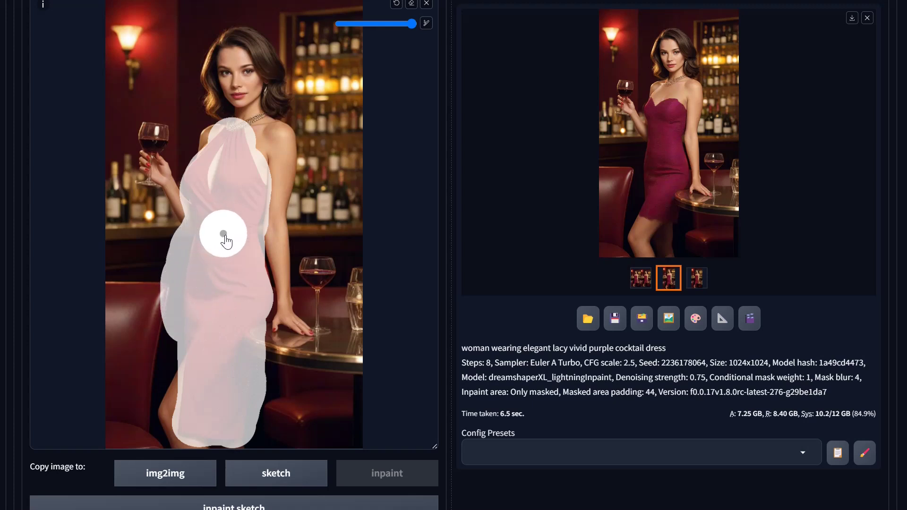
pyautogui.moveTo(239, 148)
pyautogui.mouseDown()
pyautogui.moveTo(259, 134)
pyautogui.moveTo(249, 136)
pyautogui.moveTo(245, 162)
pyautogui.mouseUp()
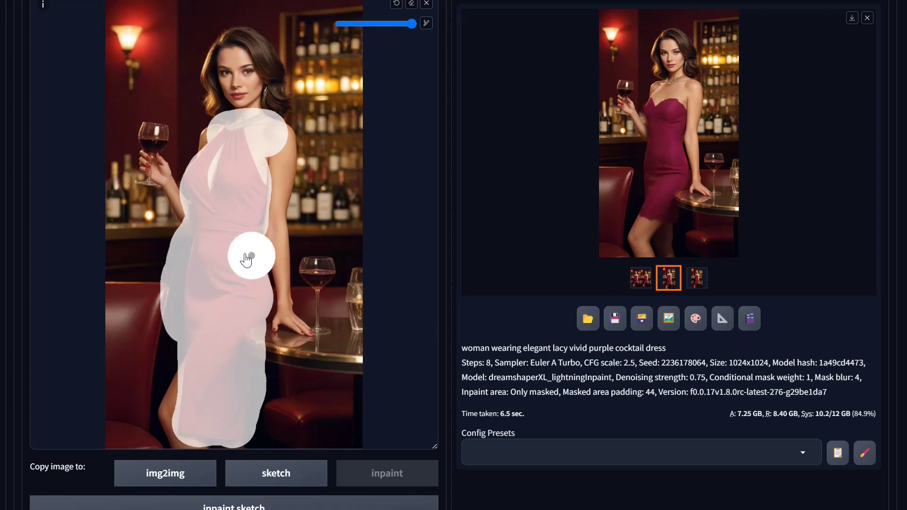
pyautogui.moveTo(247, 227)
pyautogui.mouseDown()
pyautogui.moveTo(257, 267)
pyautogui.moveTo(249, 301)
pyautogui.mouseUp()
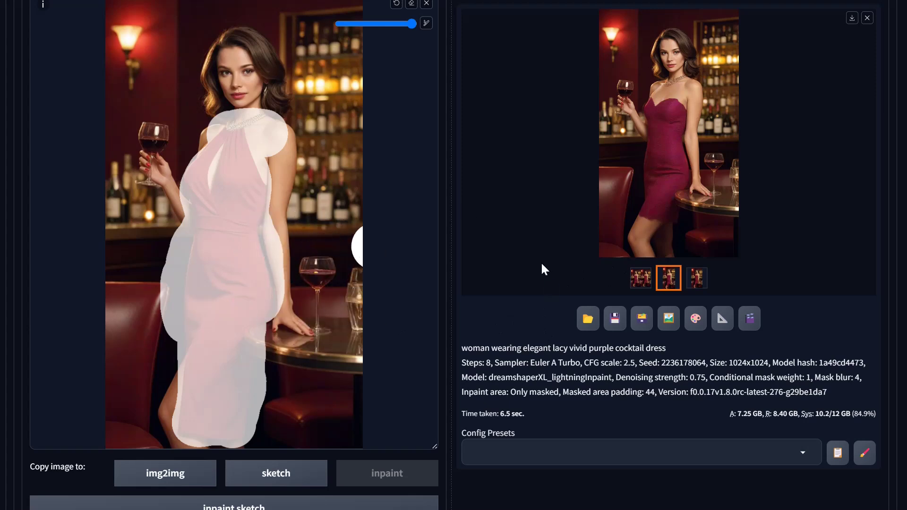
# Give the phrase "purple cocktail dress" in the prompt an attention weight of 1.5.
pyautogui.scroll(5, 542, 270)
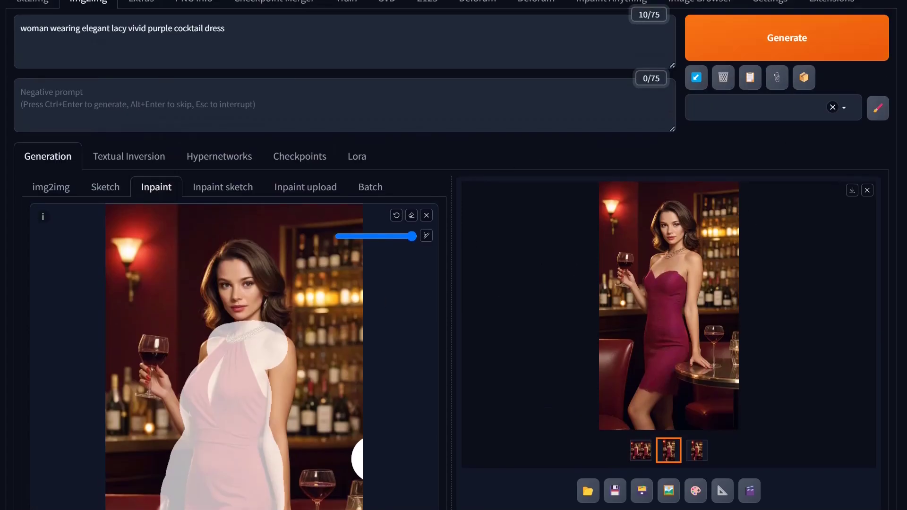
pyautogui.doubleClick(157, 28)
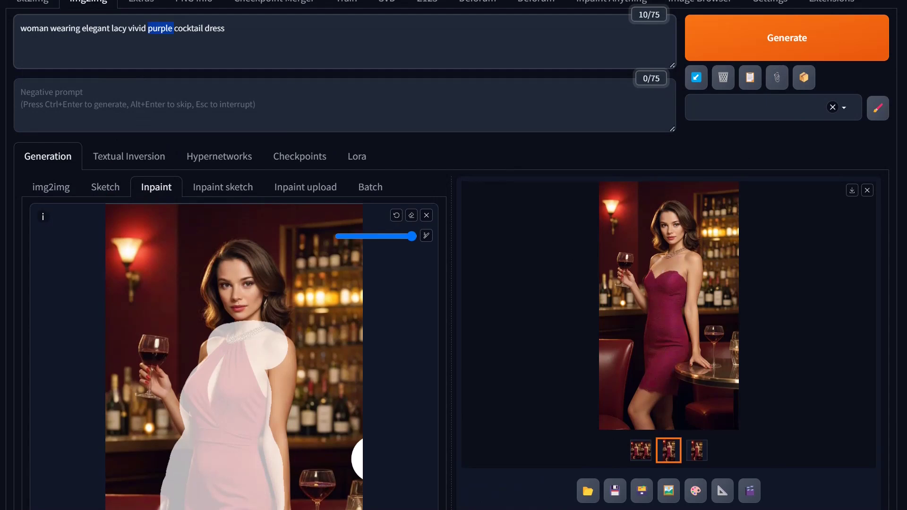
pyautogui.click(148, 28)
pyautogui.moveTo(168, 28); pyautogui.dragTo(224, 28)
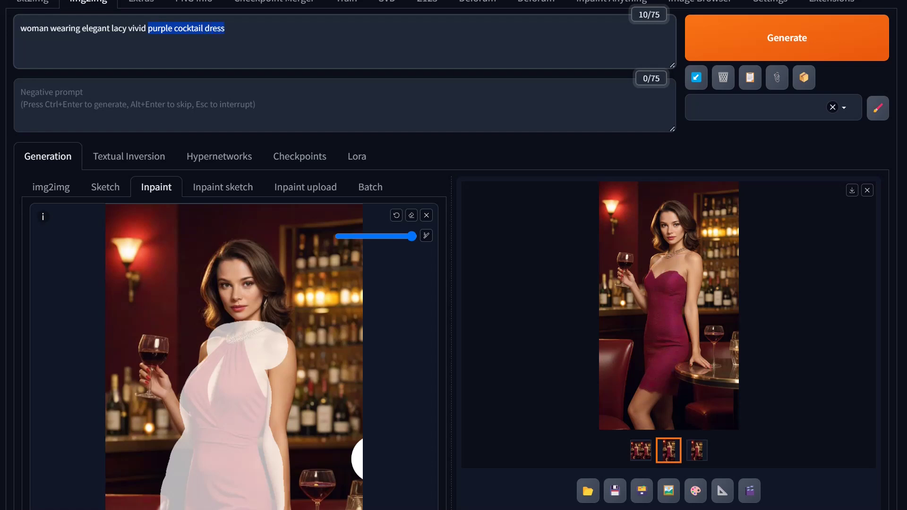
pyautogui.hotkey('ctrl', 'Up')
pyautogui.hotkey('ctrl', 'Up')
pyautogui.hotkey('ctrl', 'Up')
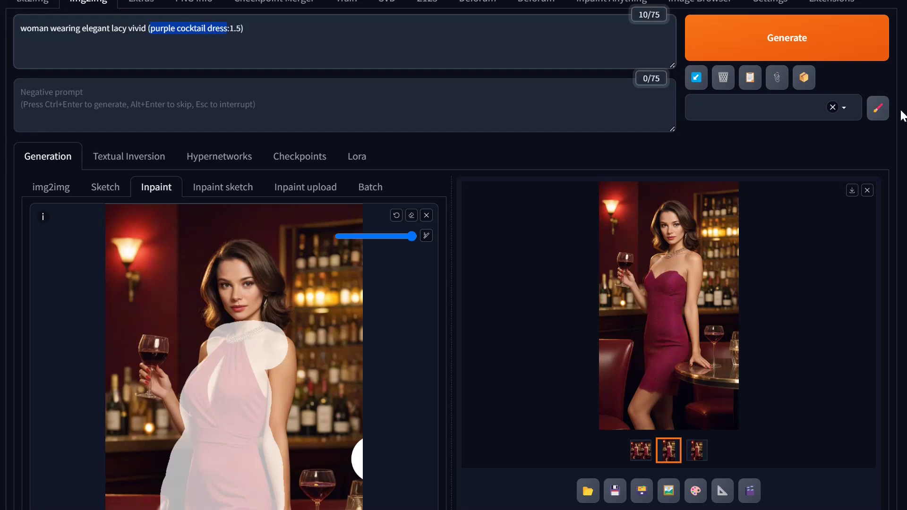
# Generate the dress with the weighted prompt and wider mask, and browse the results at full size.
pyautogui.click(787, 38)
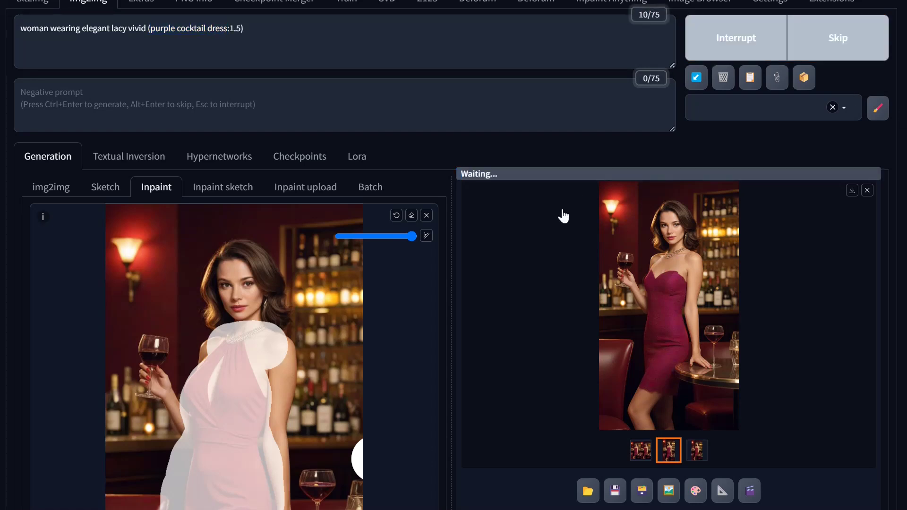
pyautogui.scroll(2, 619, 241)
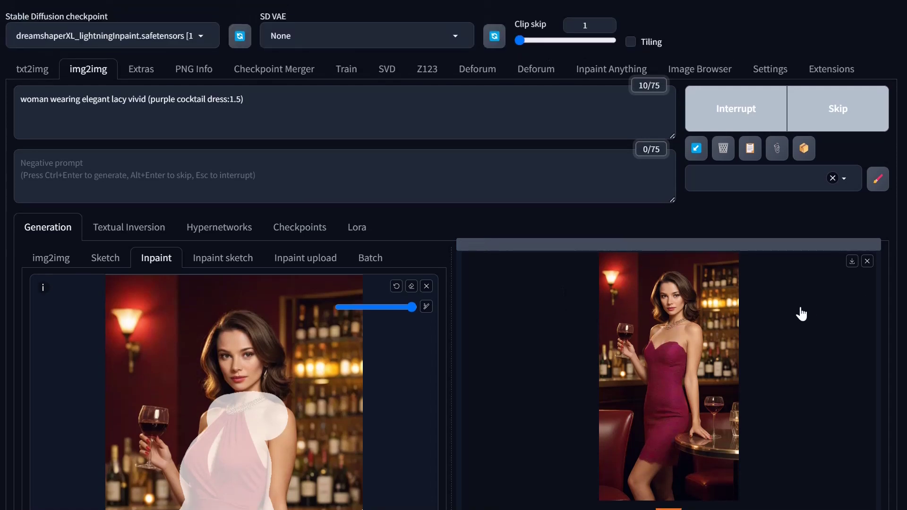
pyautogui.scroll(-4, 802, 314)
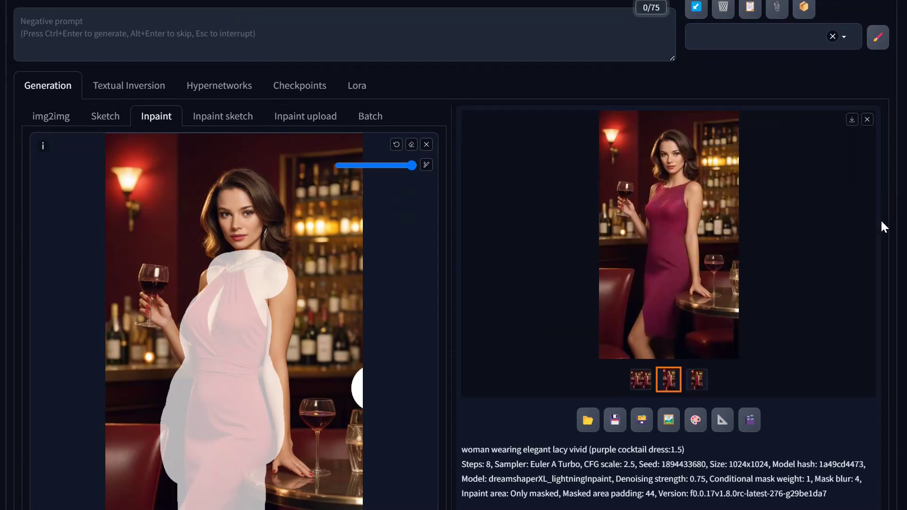
pyautogui.click(682, 245)
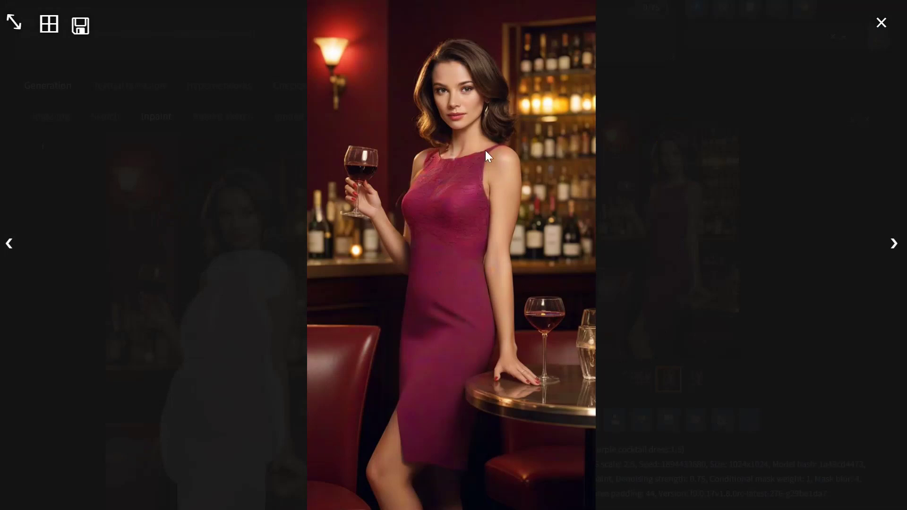
pyautogui.click(893, 248)
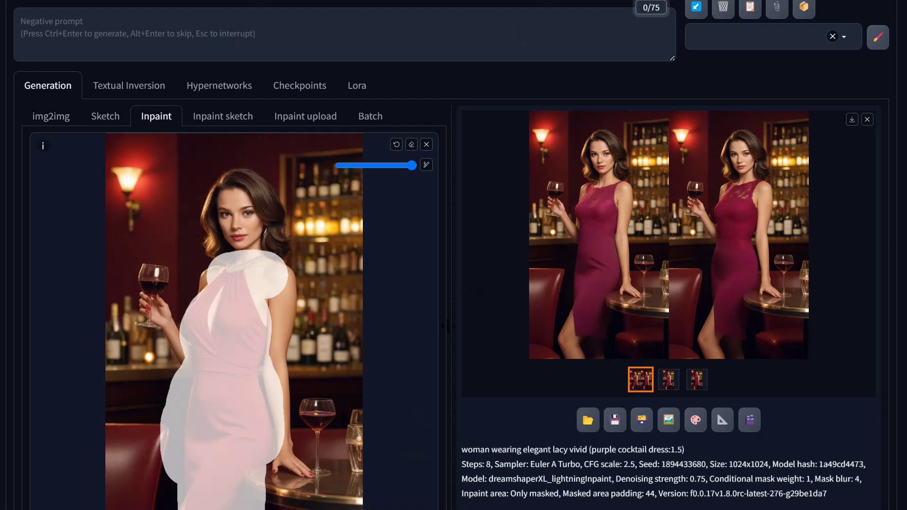
# Change the masked content mode for inpainting to fill.
pyautogui.scroll(-5, 546, 306)
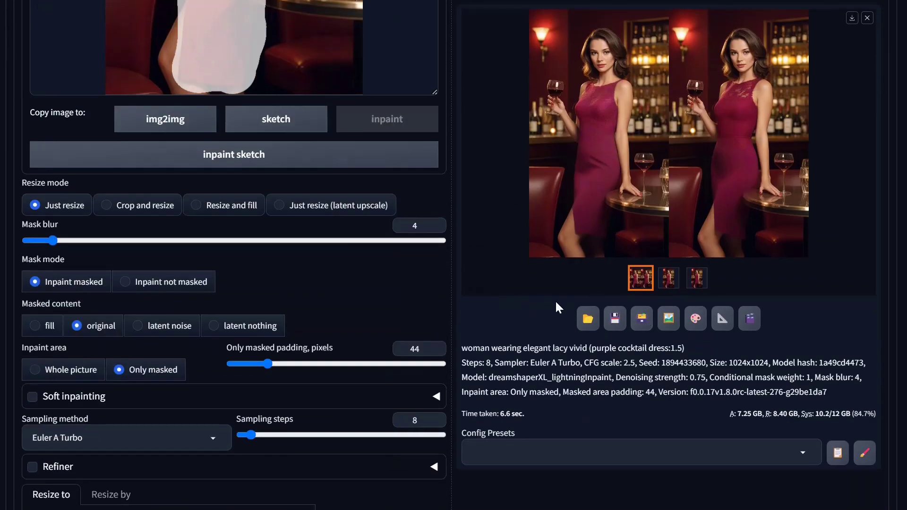
pyautogui.scroll(-10, 560, 306)
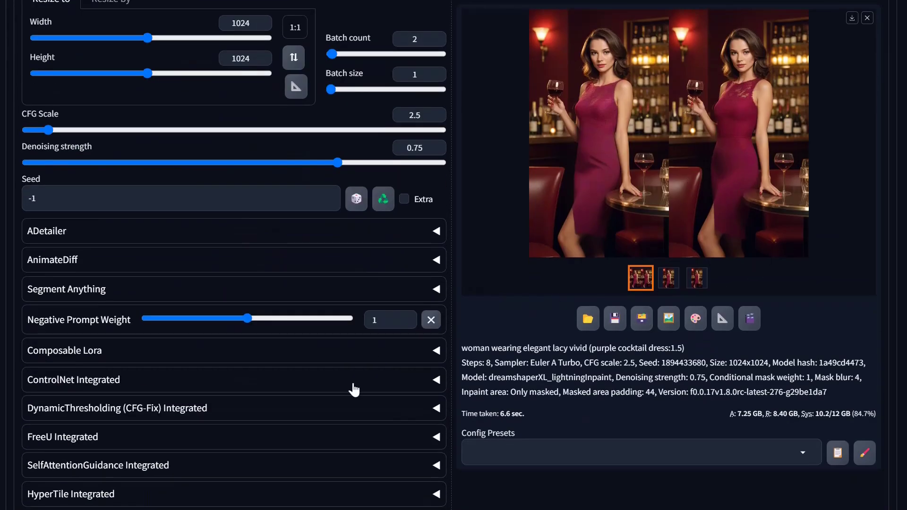
pyautogui.scroll(6, 189, 293)
pyautogui.click(35, 113)
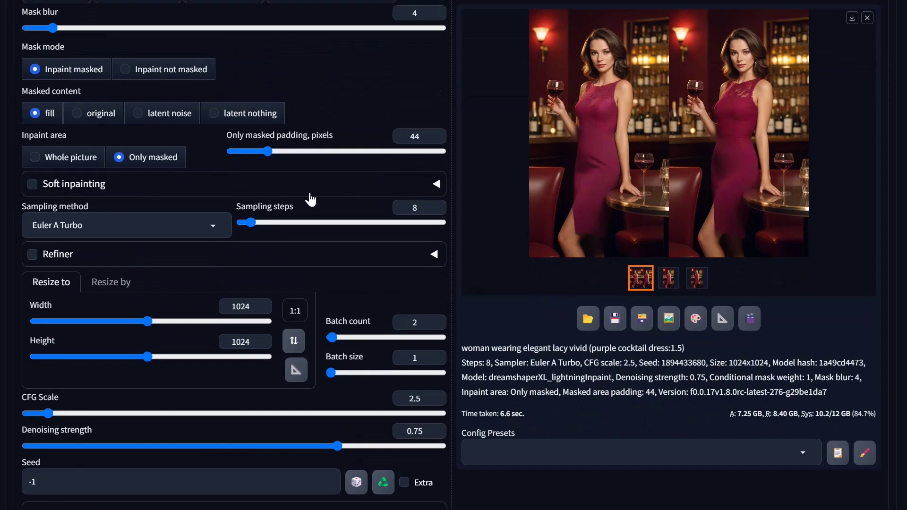
# Regenerate the masked dress with a denoising strength of 0.91 and view the results at full size.
pyautogui.click(402, 446)
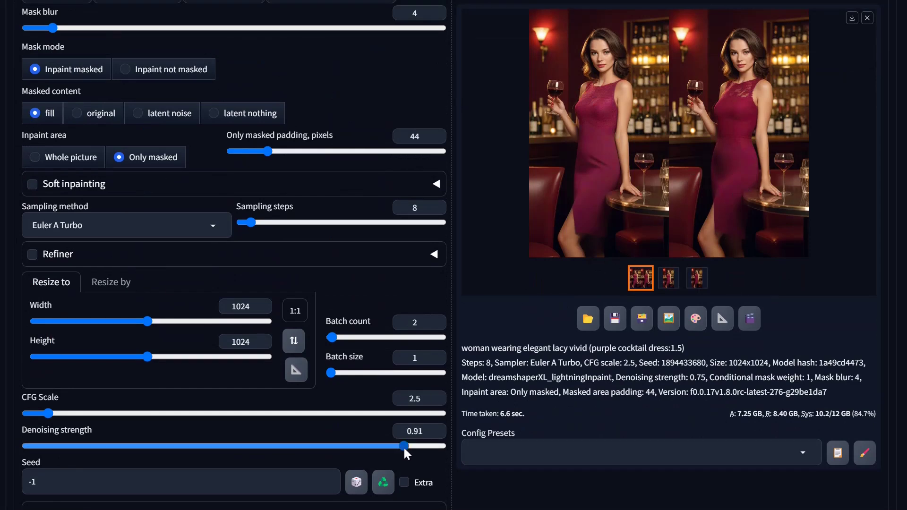
pyautogui.scroll(15, 760, 359)
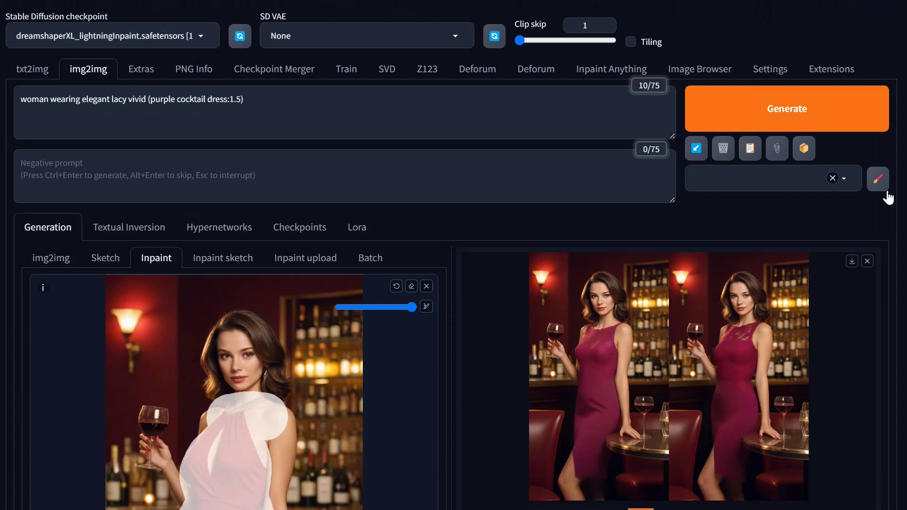
pyautogui.click(708, 114)
pyautogui.scroll(-3, 810, 274)
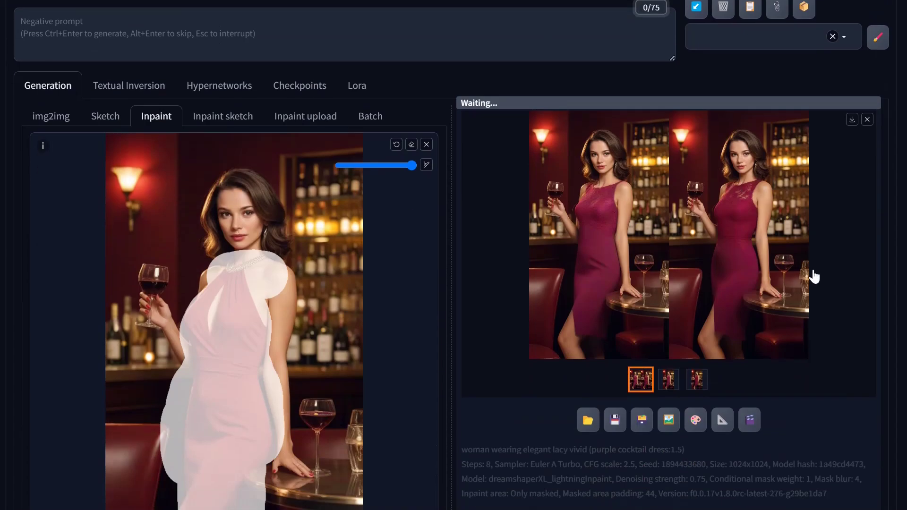
pyautogui.hotkey('ctrl', 'Return')
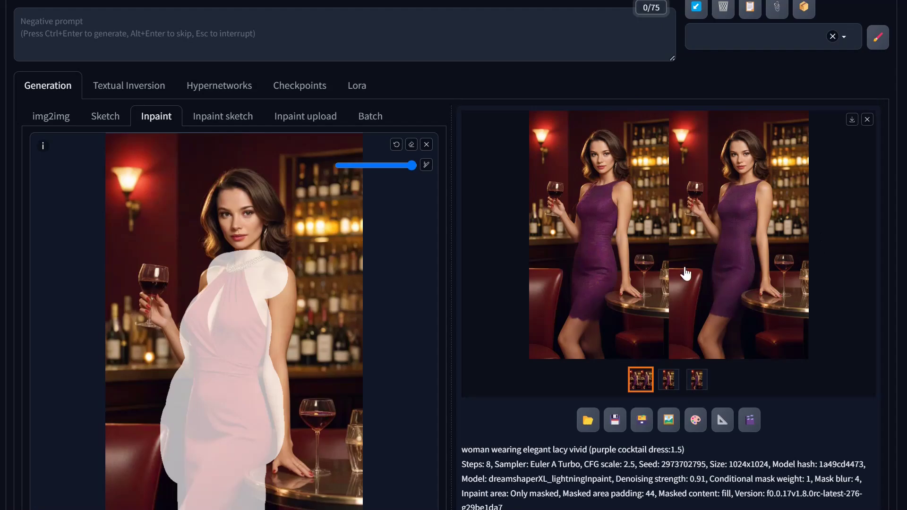
pyautogui.click(599, 279)
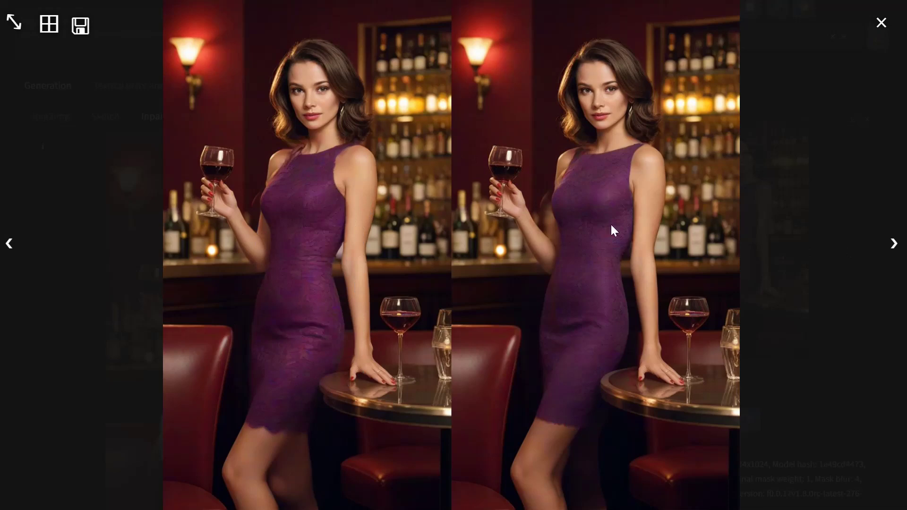
pyautogui.click(413, 288)
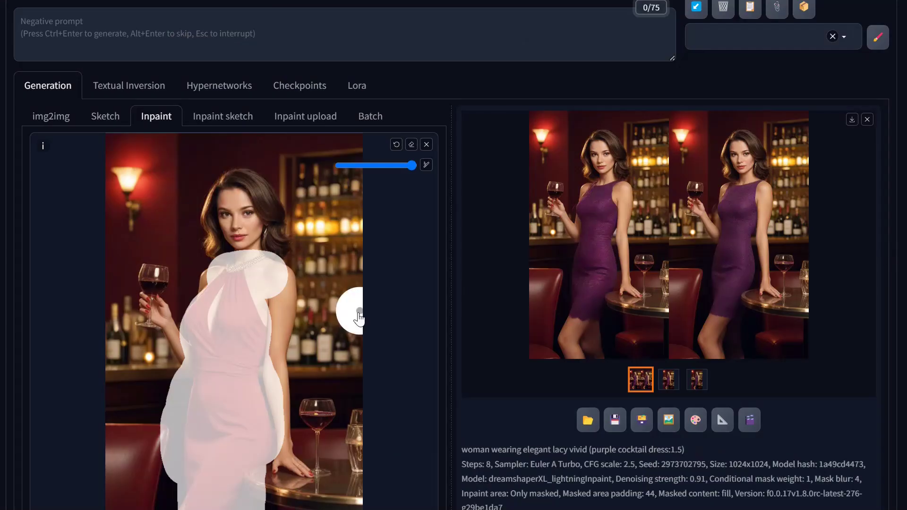
# Switch the Stable Diffusion checkpoint to animaginexl_v31Inpainting.safetensors.
pyautogui.scroll(-2, 359, 320)
pyautogui.scroll(10, 360, 320)
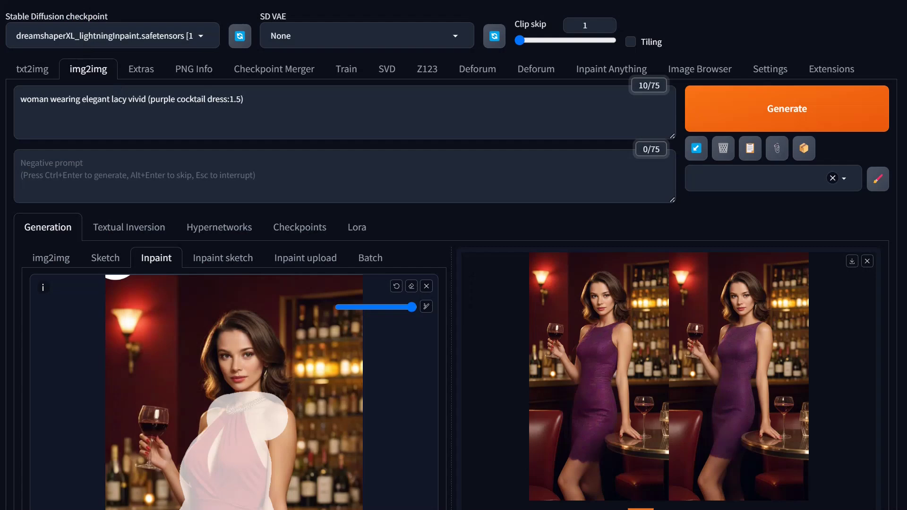
pyautogui.click(113, 35)
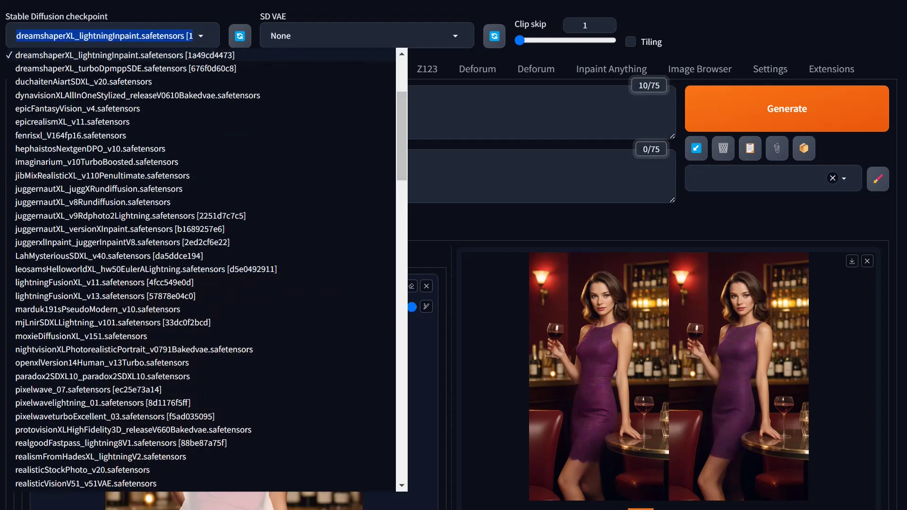
pyautogui.scroll(3, 71, 203)
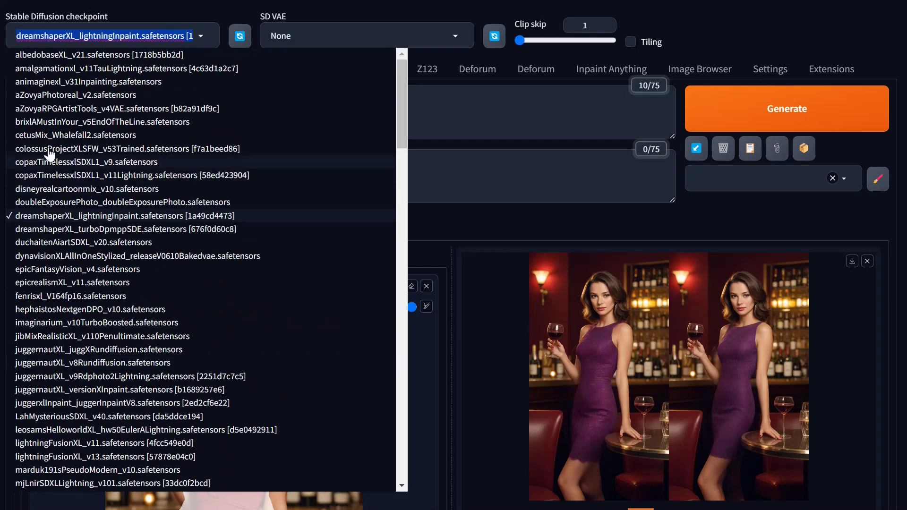
pyautogui.click(41, 83)
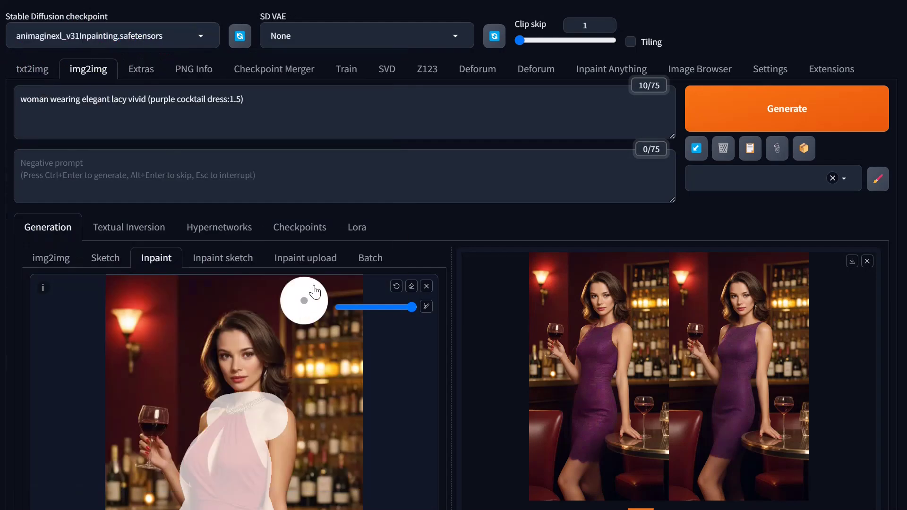
# Configure the sampling for the non-Lightning checkpoint with 30 steps, the Euler a method and a CFG scale of 7.
pyautogui.scroll(-6, 262, 332)
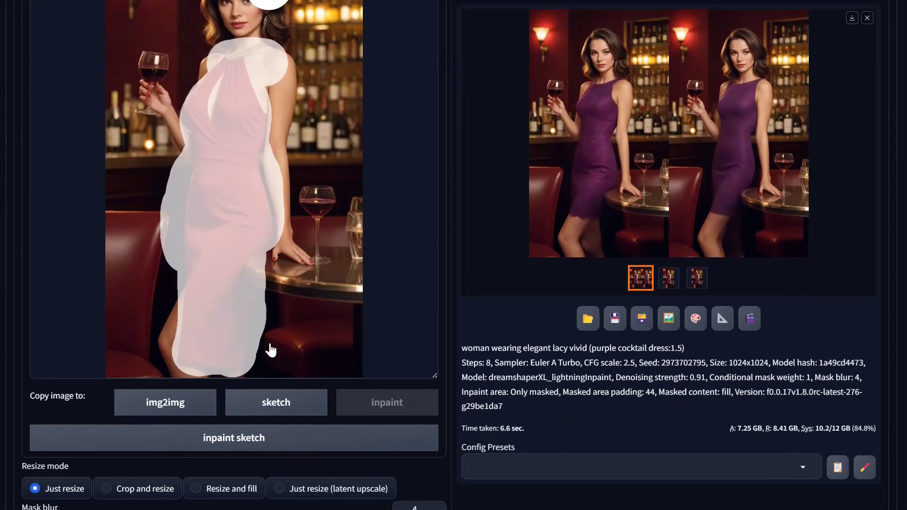
pyautogui.scroll(-8, 366, 437)
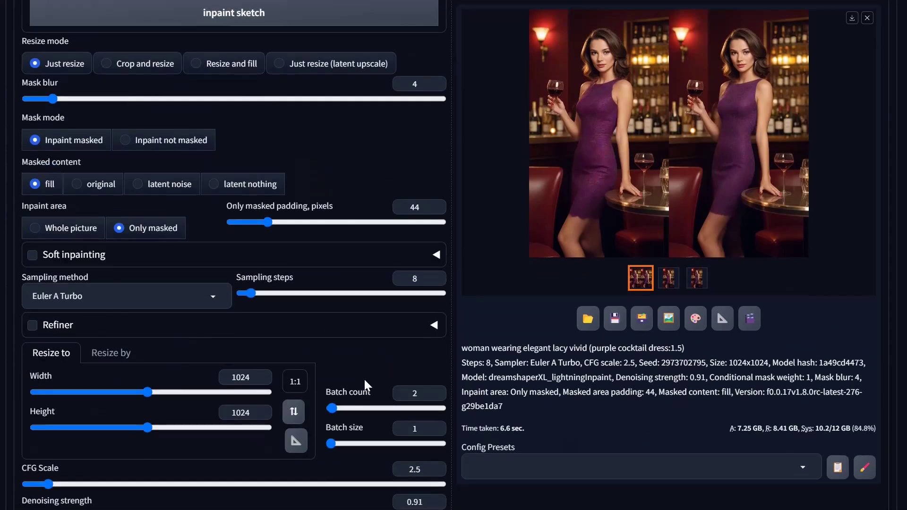
pyautogui.moveTo(250, 294); pyautogui.dragTo(283, 294)
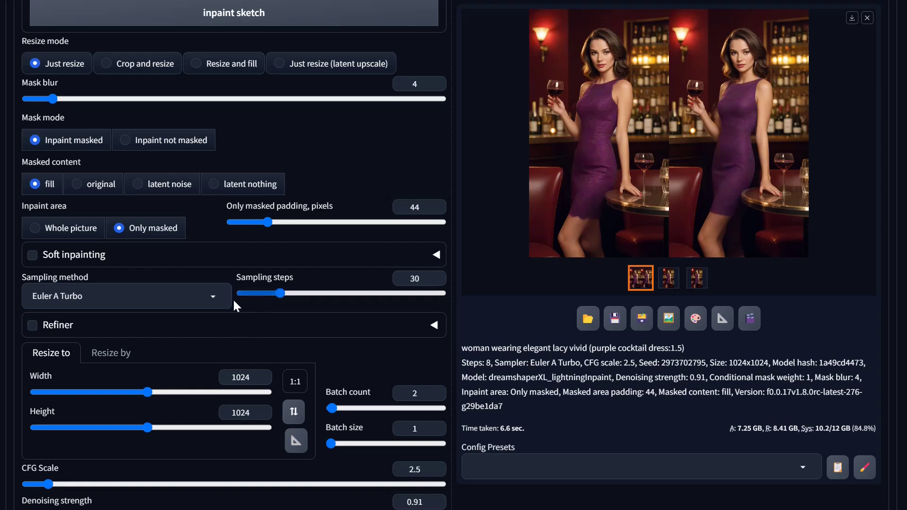
pyautogui.click(105, 297)
pyautogui.scroll(10, 105, 196)
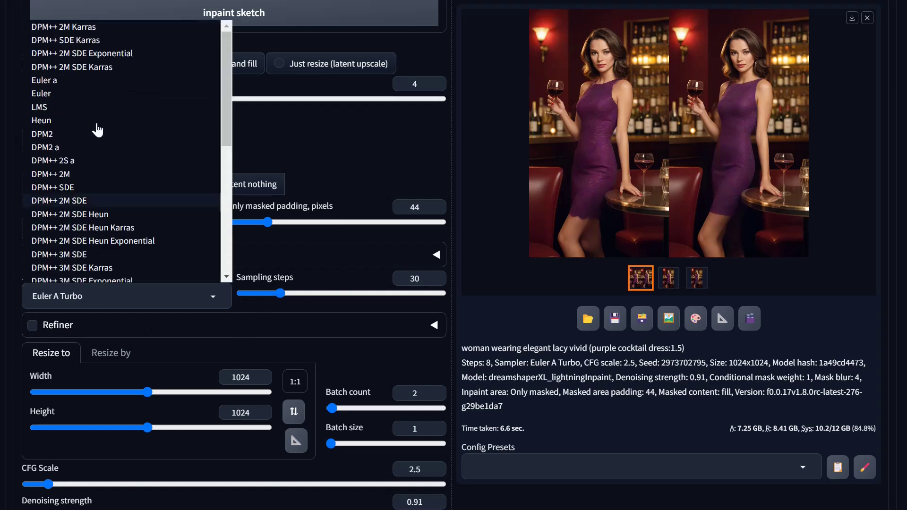
pyautogui.click(64, 87)
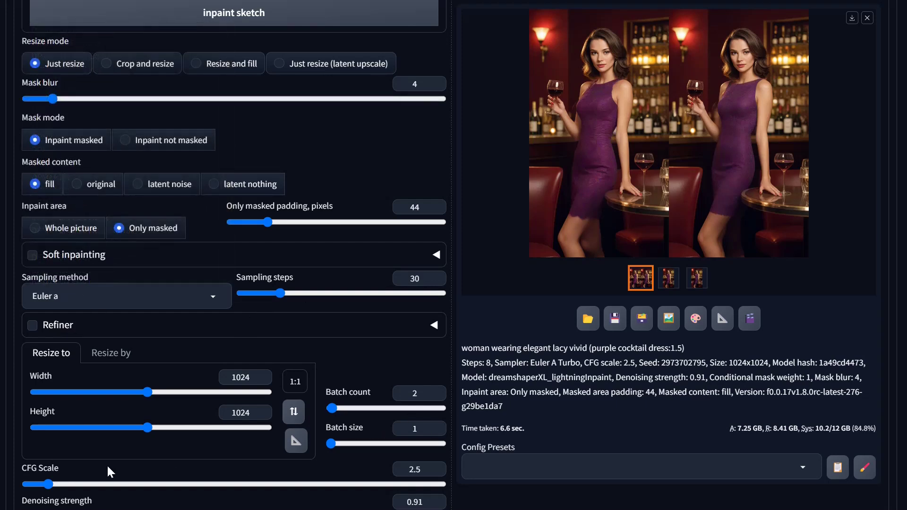
pyautogui.moveTo(110, 484)
pyautogui.mouseDown()
pyautogui.moveTo(126, 484)
pyautogui.moveTo(112, 485)
pyautogui.mouseUp()
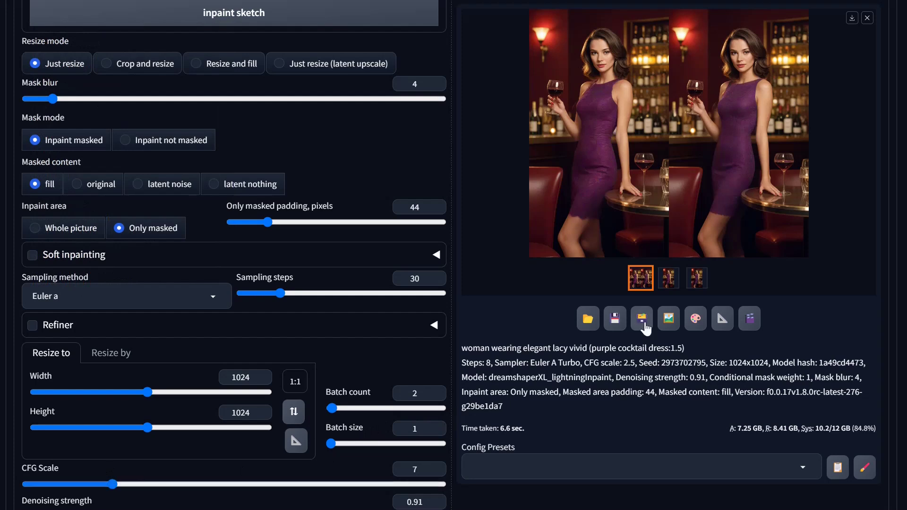
# Generate the purple dress again with the AnimagineXL inpainting checkpoint and the new sampling settings.
pyautogui.scroll(5, 646, 328)
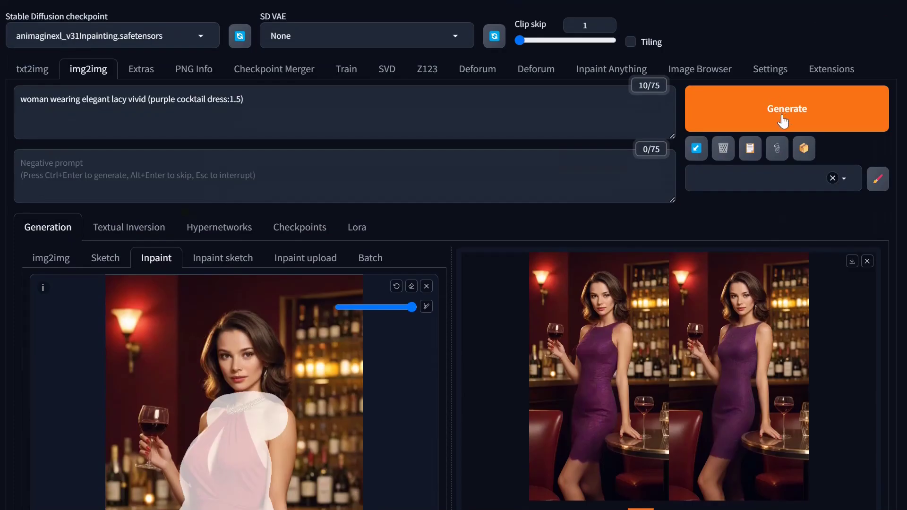
pyautogui.click(783, 122)
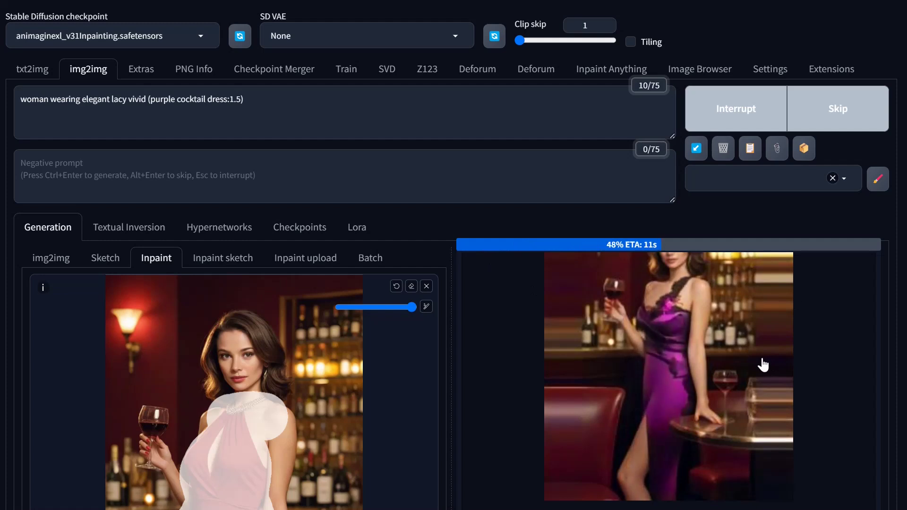
pyautogui.scroll(-3, 761, 368)
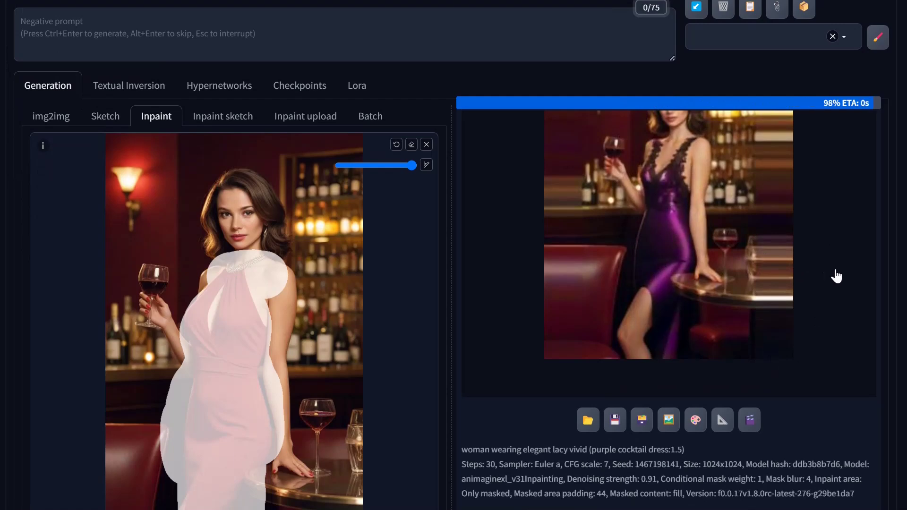
pyautogui.click(837, 293)
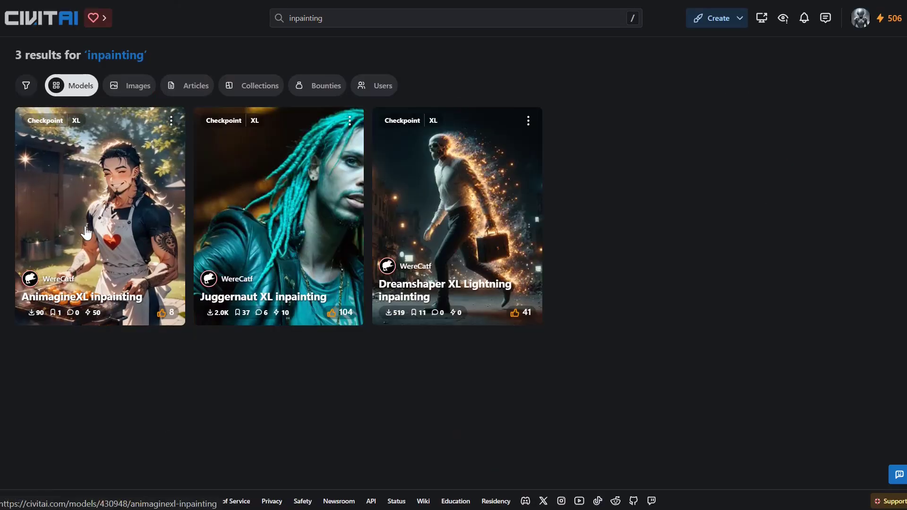
# Open the AnimagineXL inpainting model page on Civitai and examine its sample images, introduction and suggested resources.
pyautogui.click(109, 199)
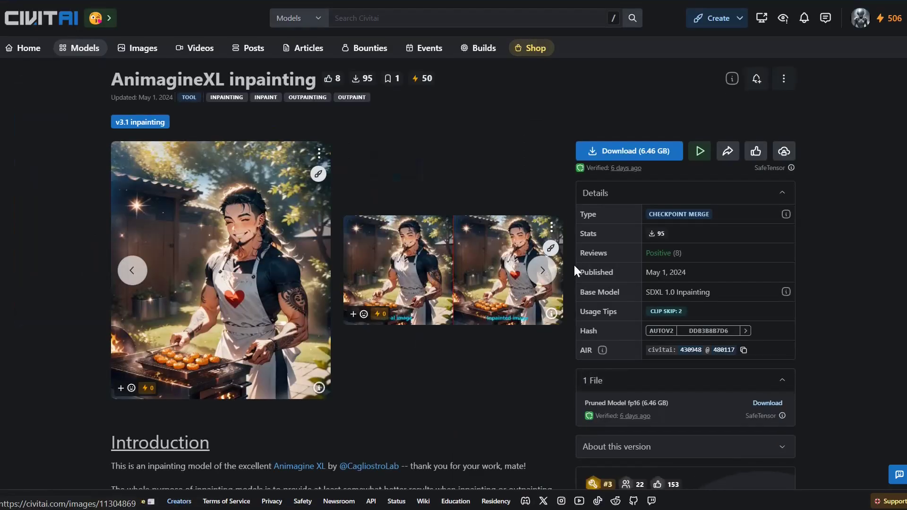
pyautogui.click(543, 271)
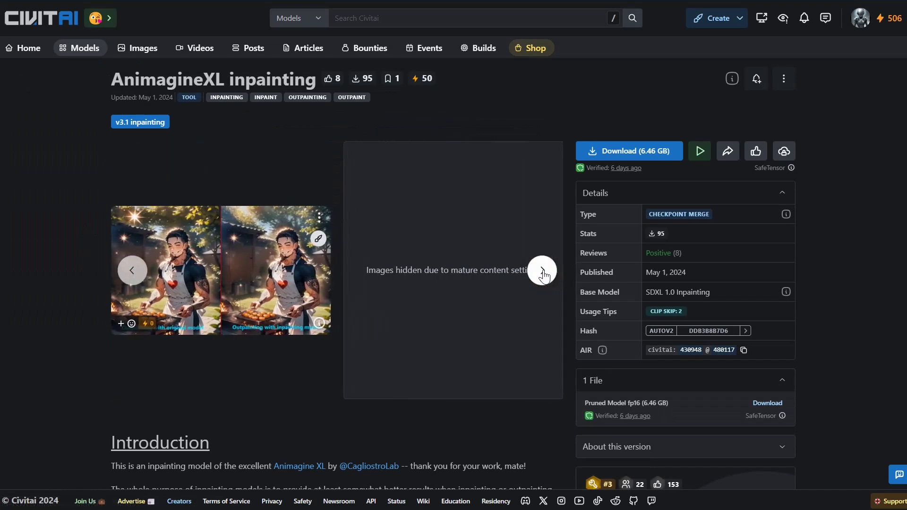
pyautogui.click(132, 271)
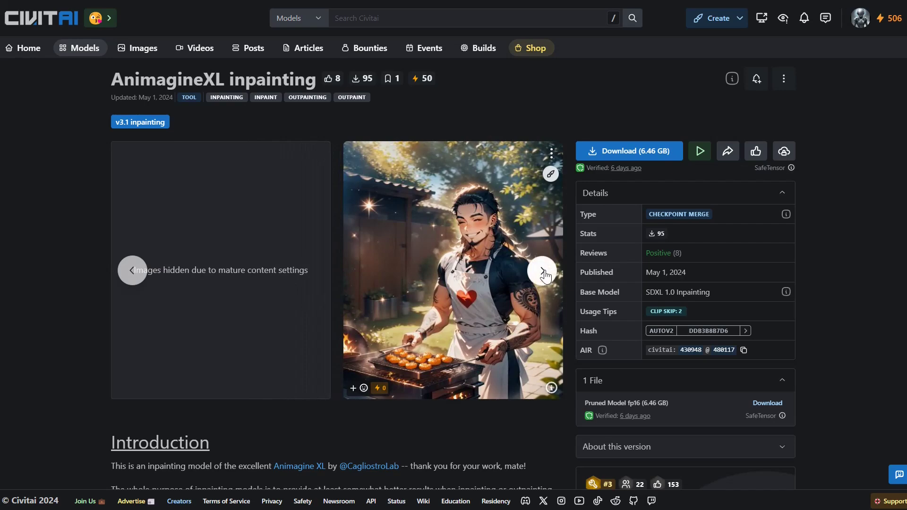
pyautogui.scroll(-1, 337, 331)
pyautogui.scroll(-7, 337, 331)
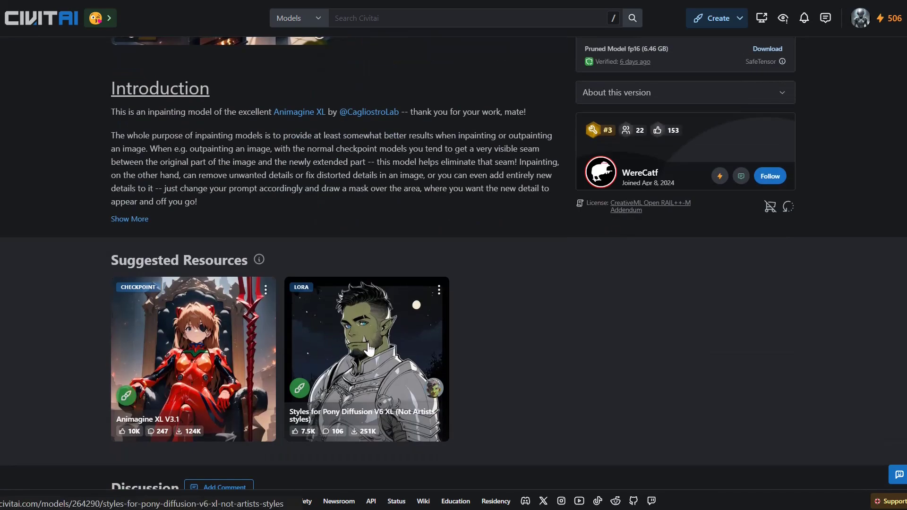
pyautogui.scroll(-5, 249, 340)
pyautogui.scroll(9, 249, 340)
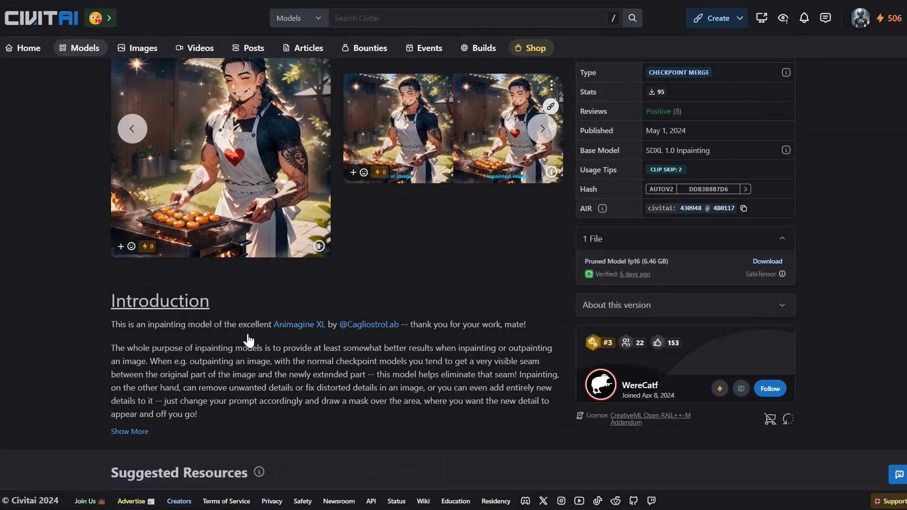
pyautogui.scroll(3, 249, 340)
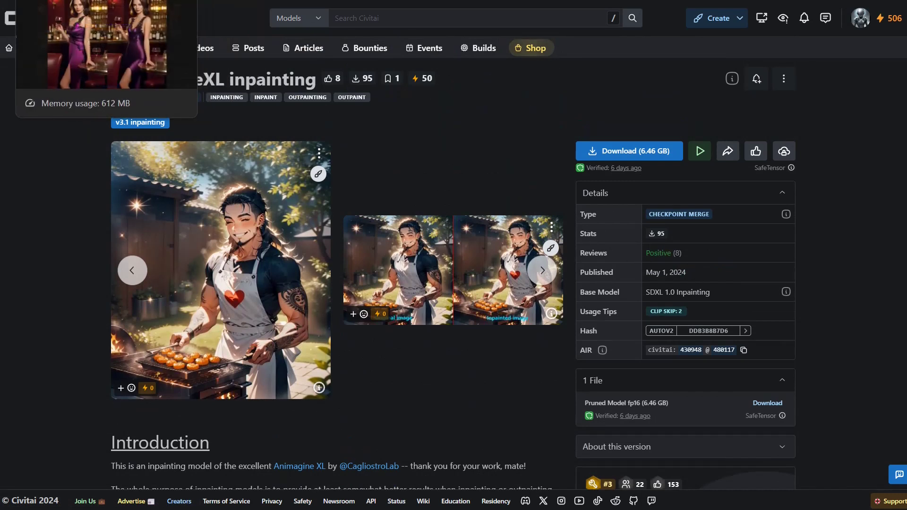
# Return to the Stable Diffusion web UI, inspect the generated dresses at full size and close the viewer.
pyautogui.hotkey('ctrl', 'shift', 'Tab')
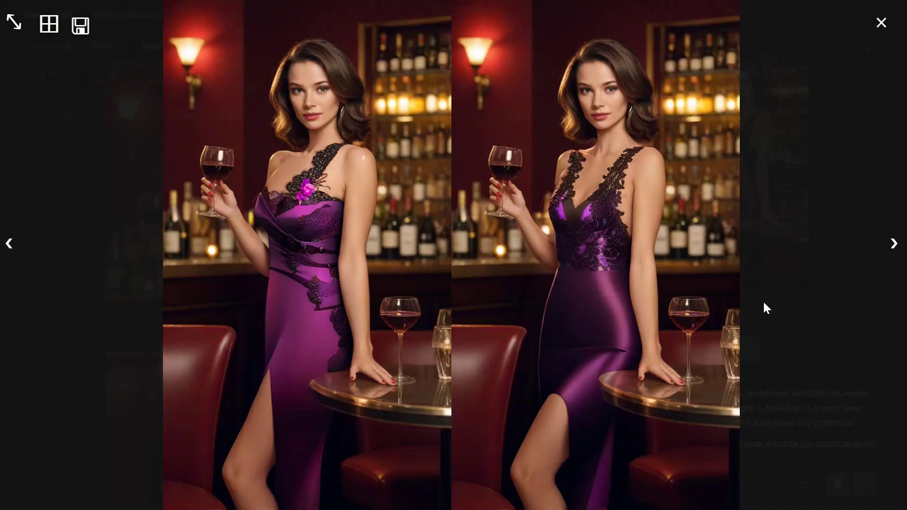
pyautogui.click(765, 307)
pyautogui.click(765, 279)
pyautogui.click(300, 348)
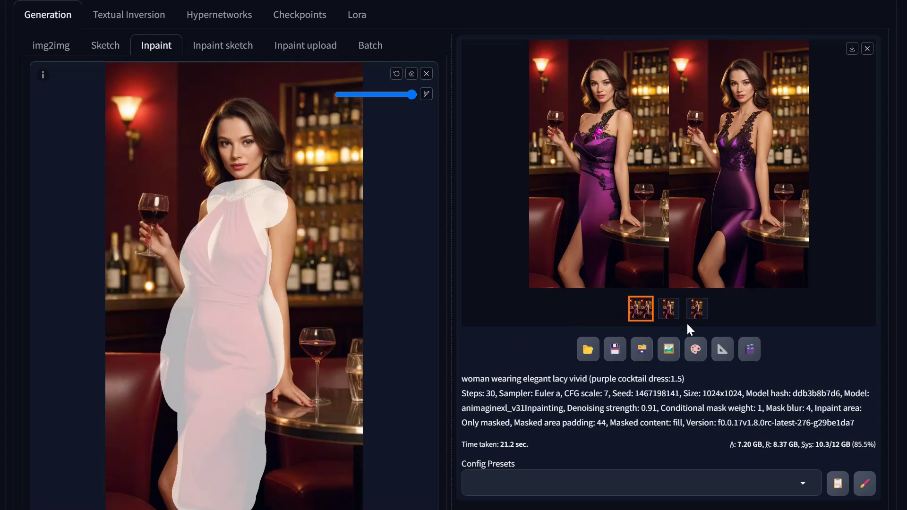
pyautogui.scroll(5, 481, 293)
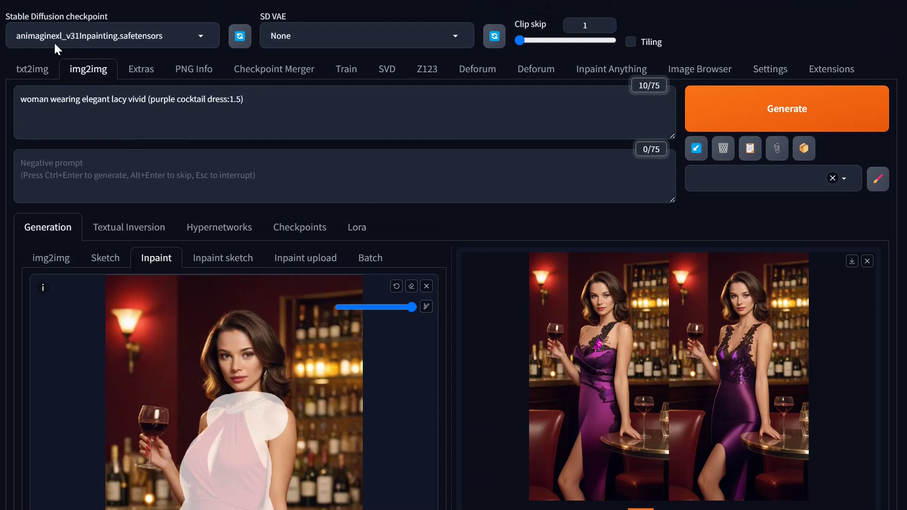
pyautogui.click(104, 36)
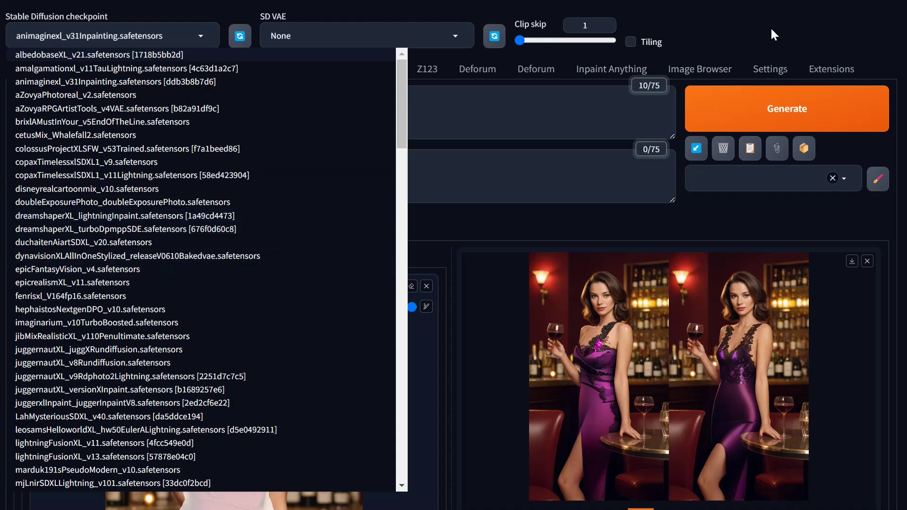
pyautogui.click(795, 21)
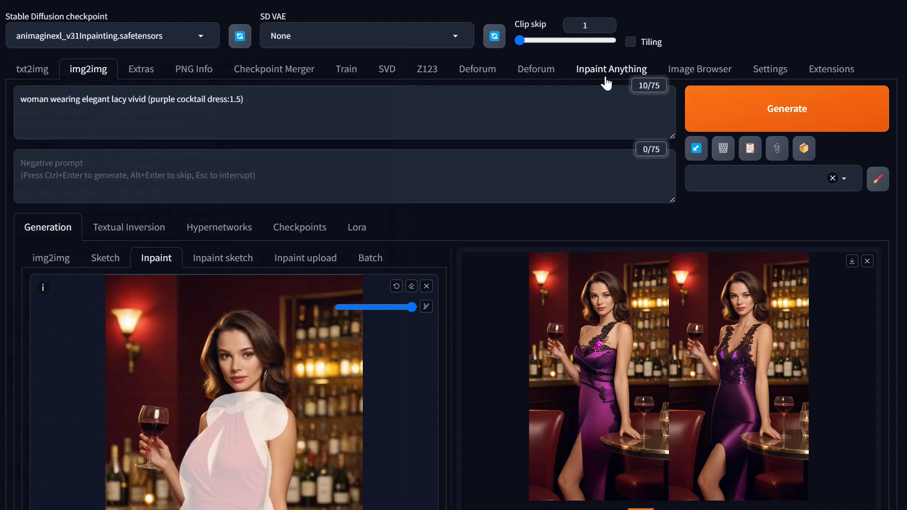
pyautogui.scroll(-10, 610, 227)
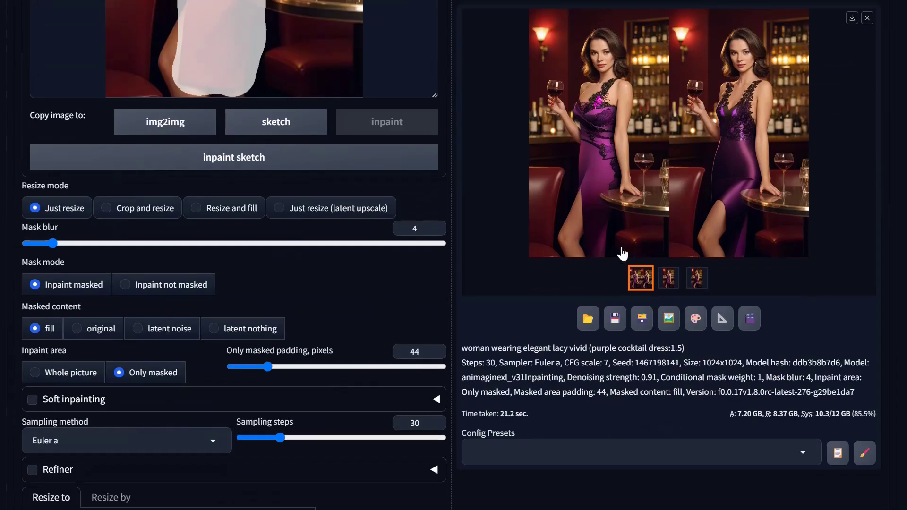
pyautogui.scroll(10, 622, 253)
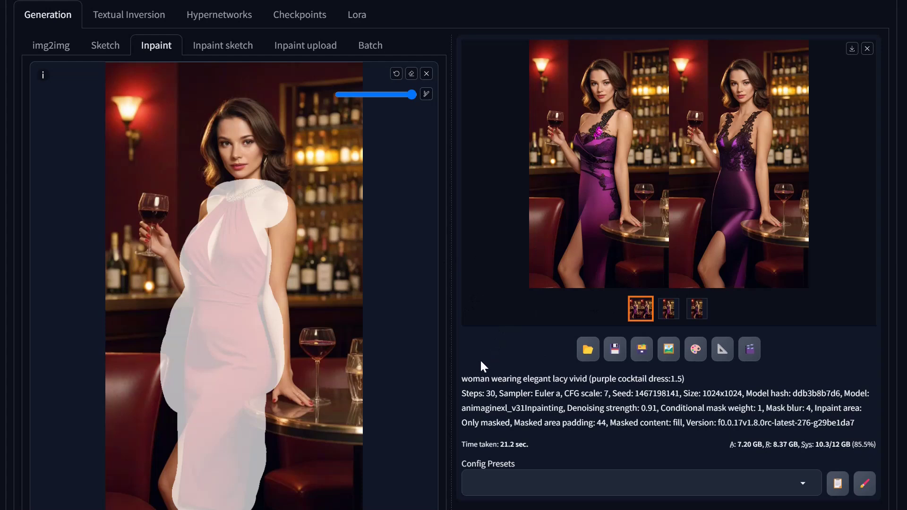
pyautogui.scroll(5, 479, 322)
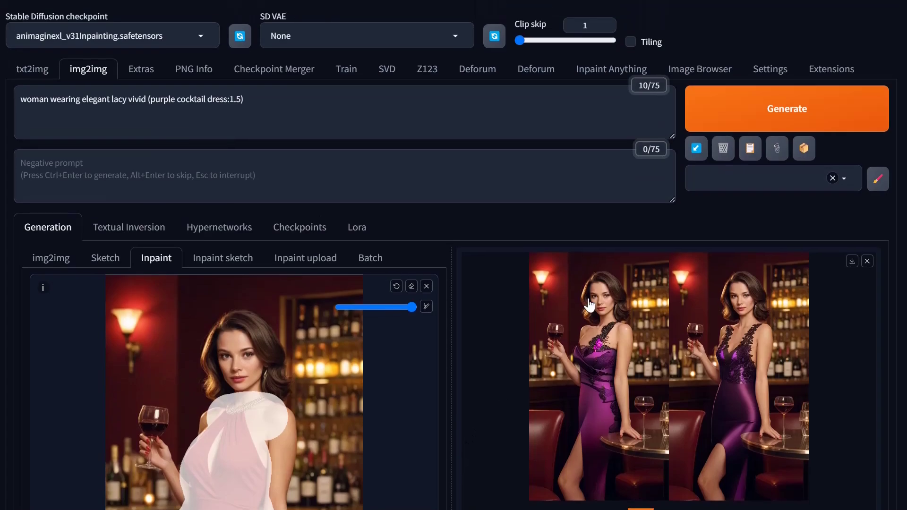